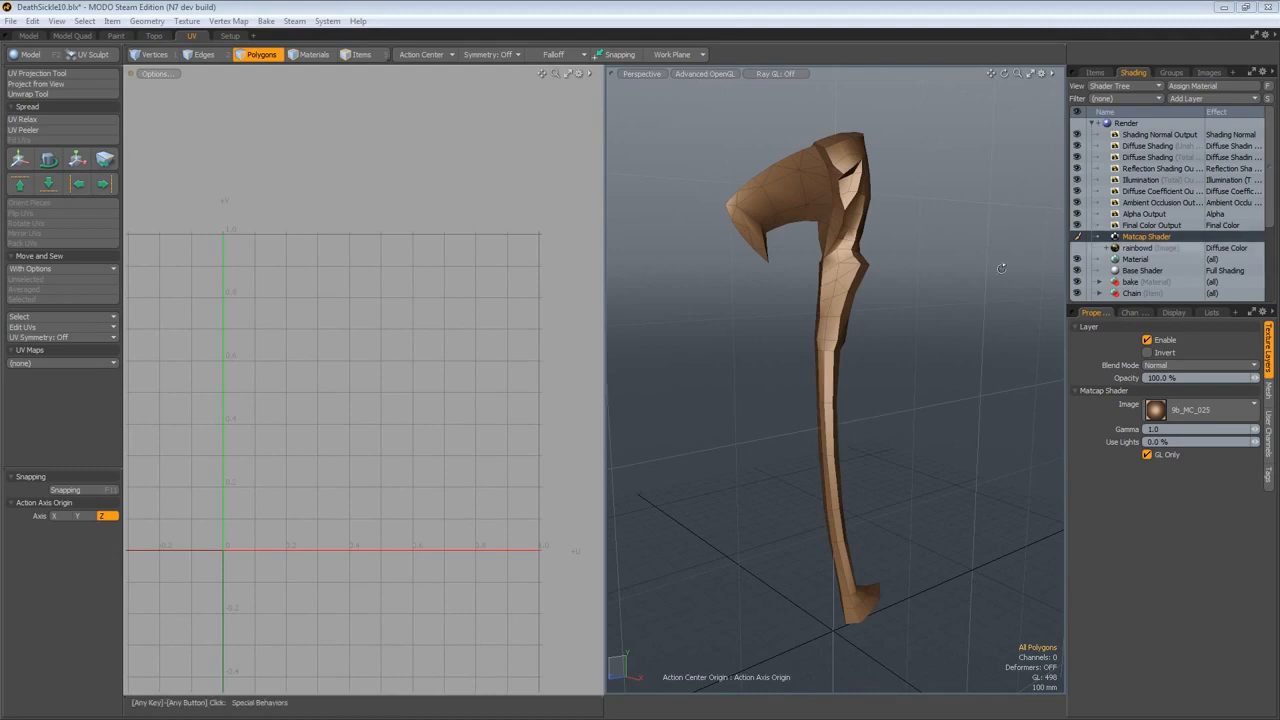
Step: Inspect the sickle mesh from both sides and check which polygons belong to one connected half
left_click_drag(1000, 266, 990, 379, "alt")
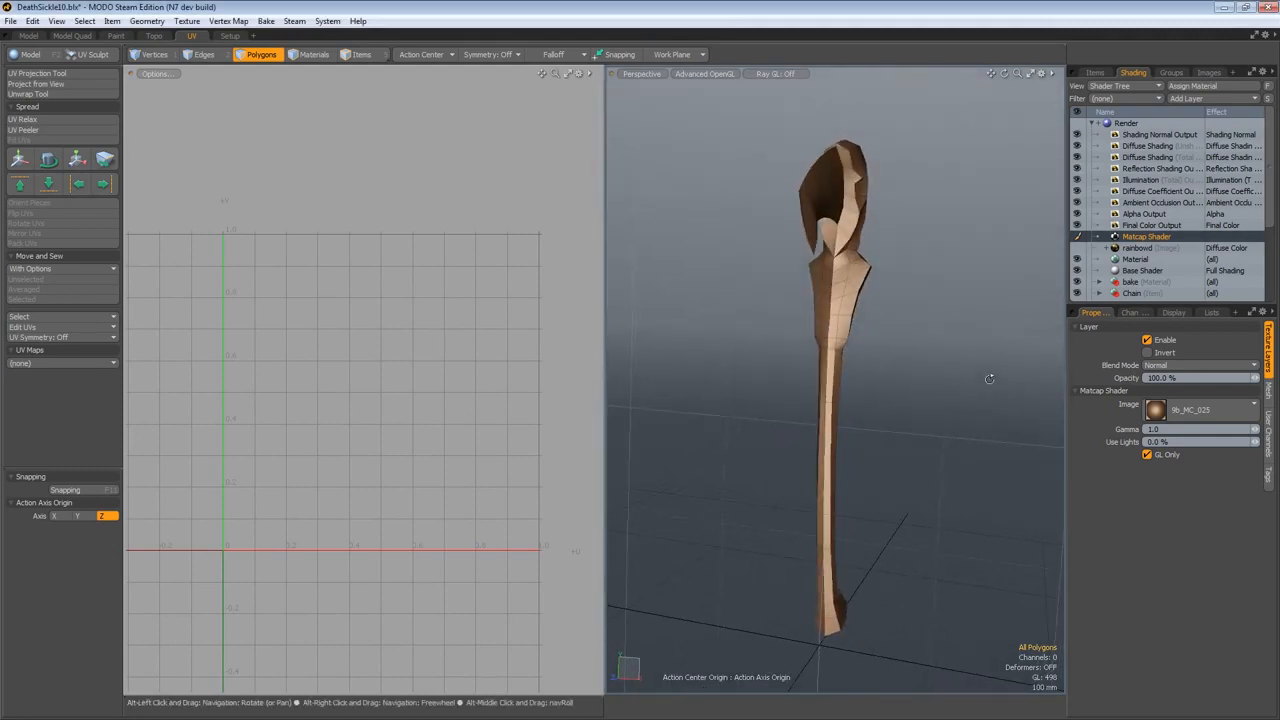
left_click(828, 295)
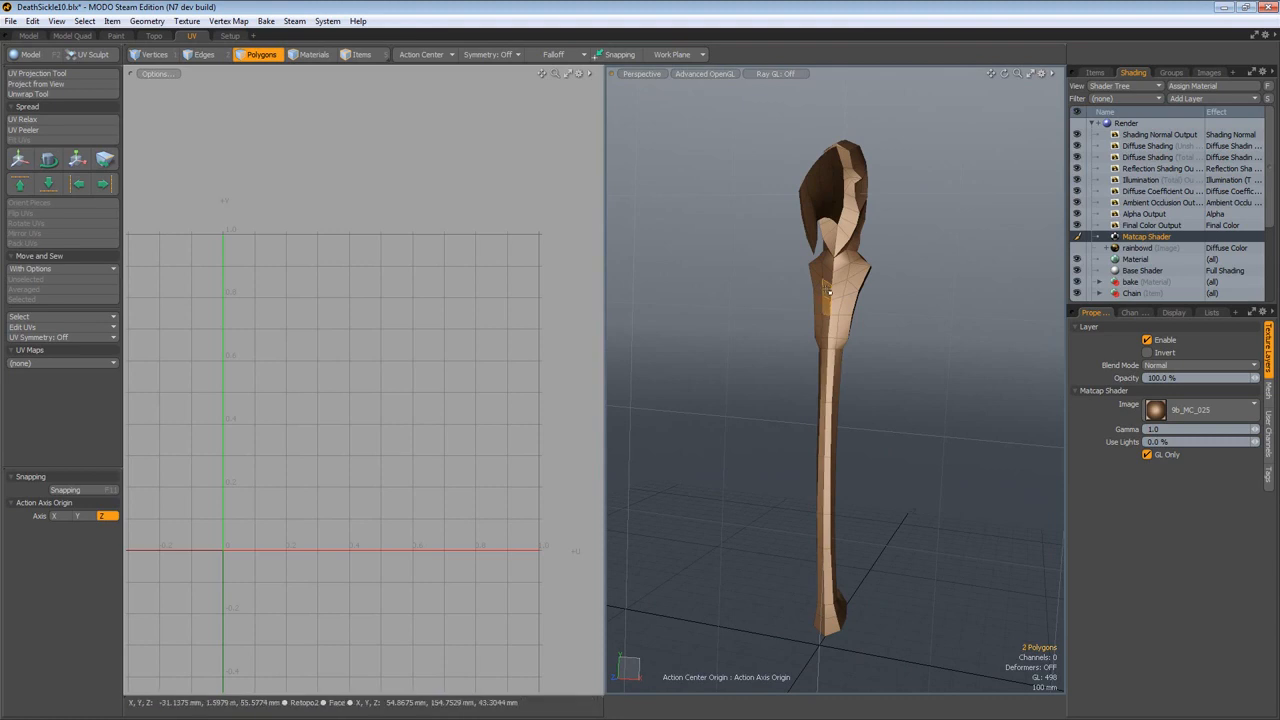
key("]")
left_click_drag(842, 292, 774, 351, "alt")
key("1")
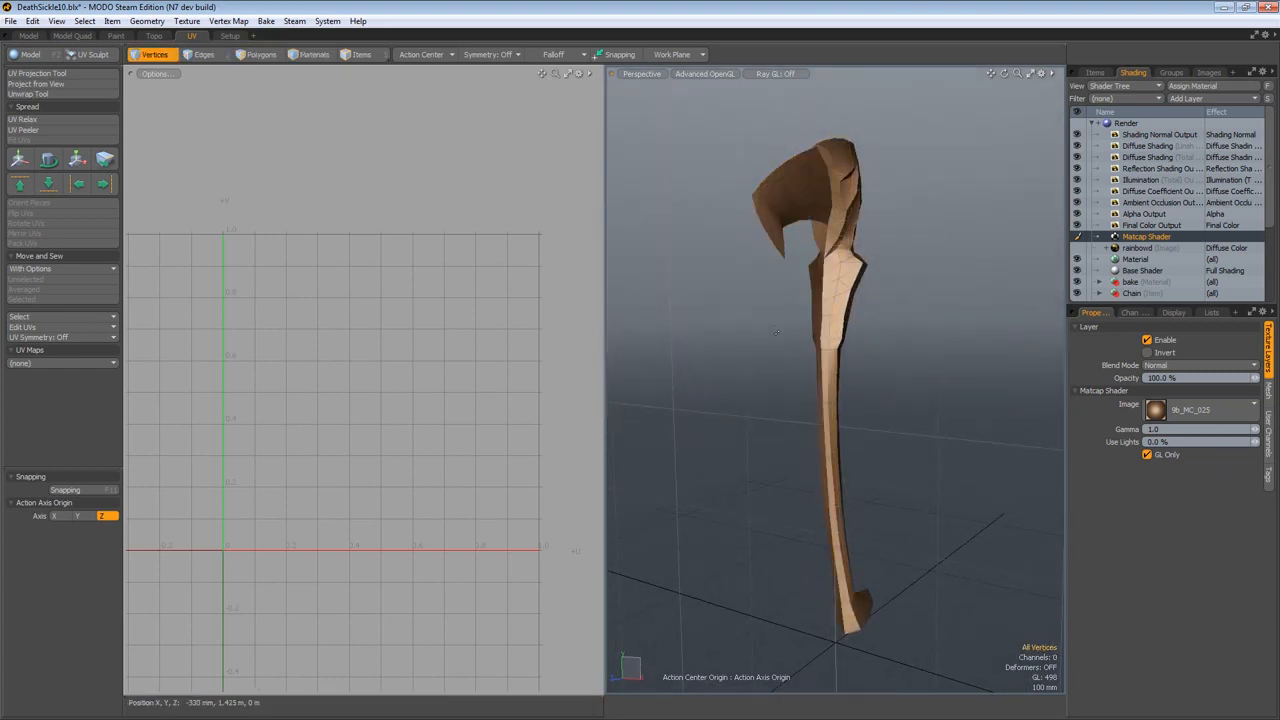
key("alt")
left_click_drag(755, 351, 805, 330, "alt")
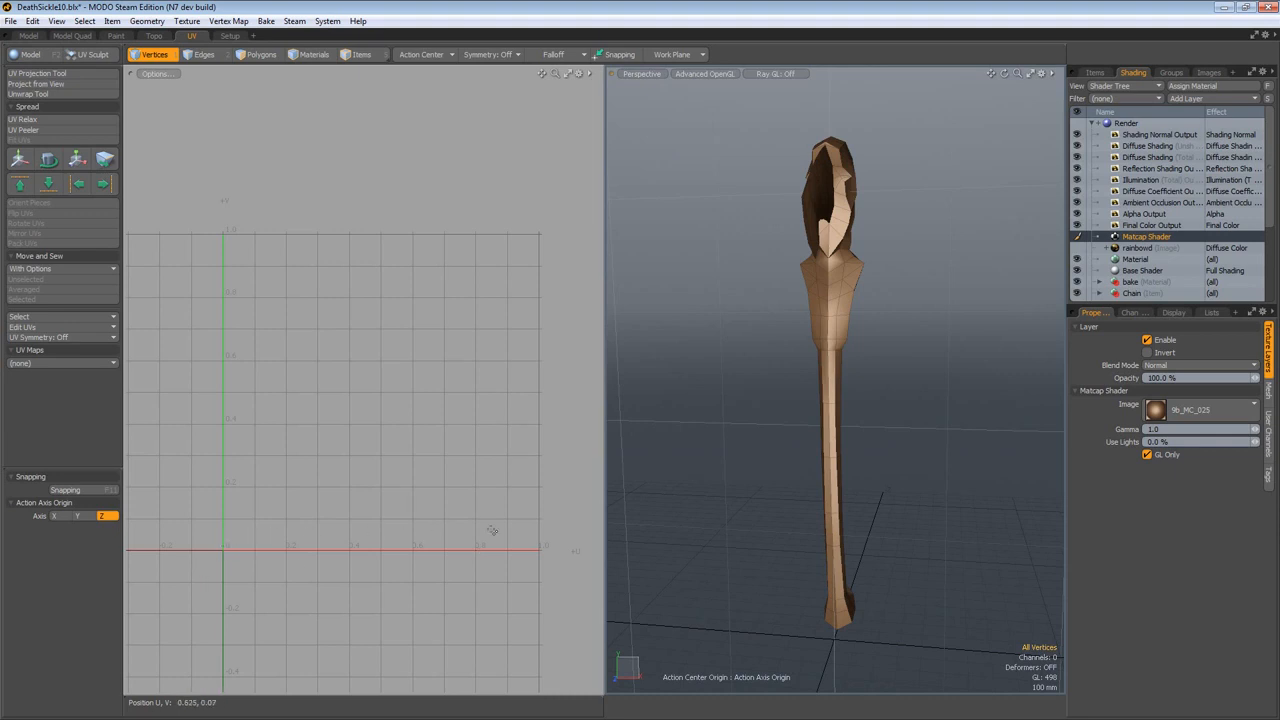
Step: Unwrap the UVs of the whole sickle mesh with the Unwrap Tool at 191 iterations
left_click(63, 96)
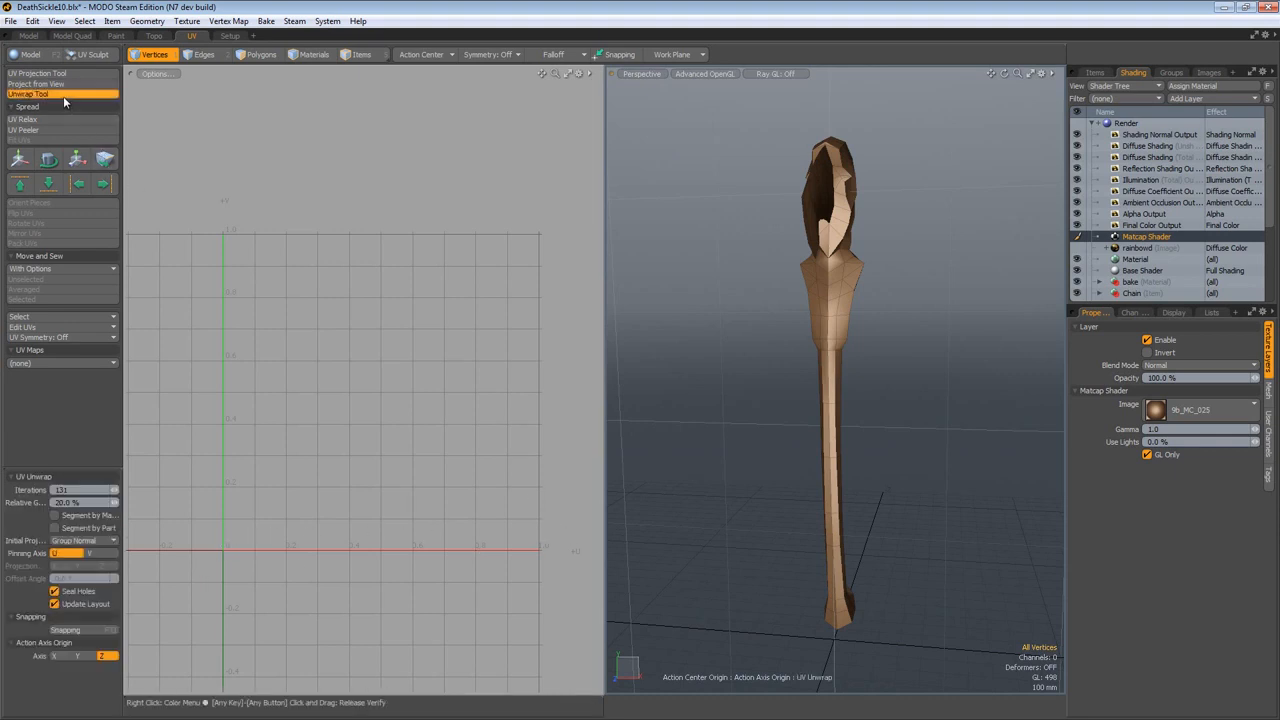
left_click(381, 362)
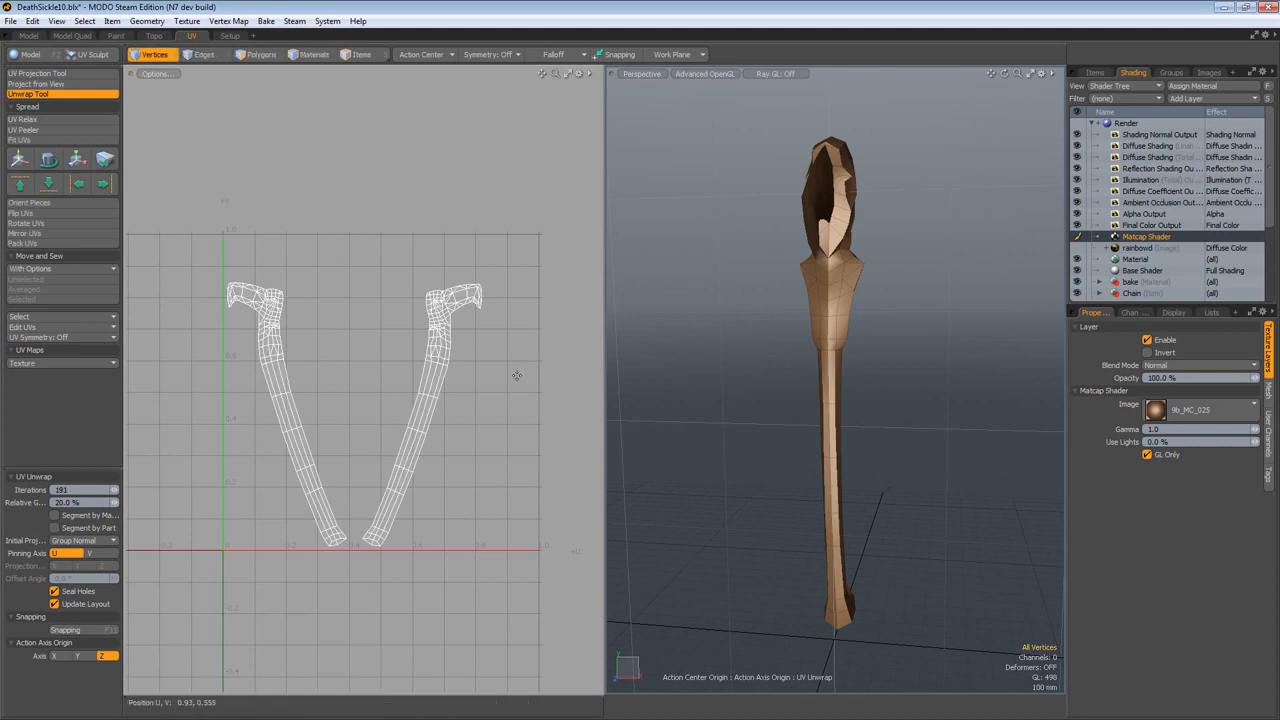
key("space")
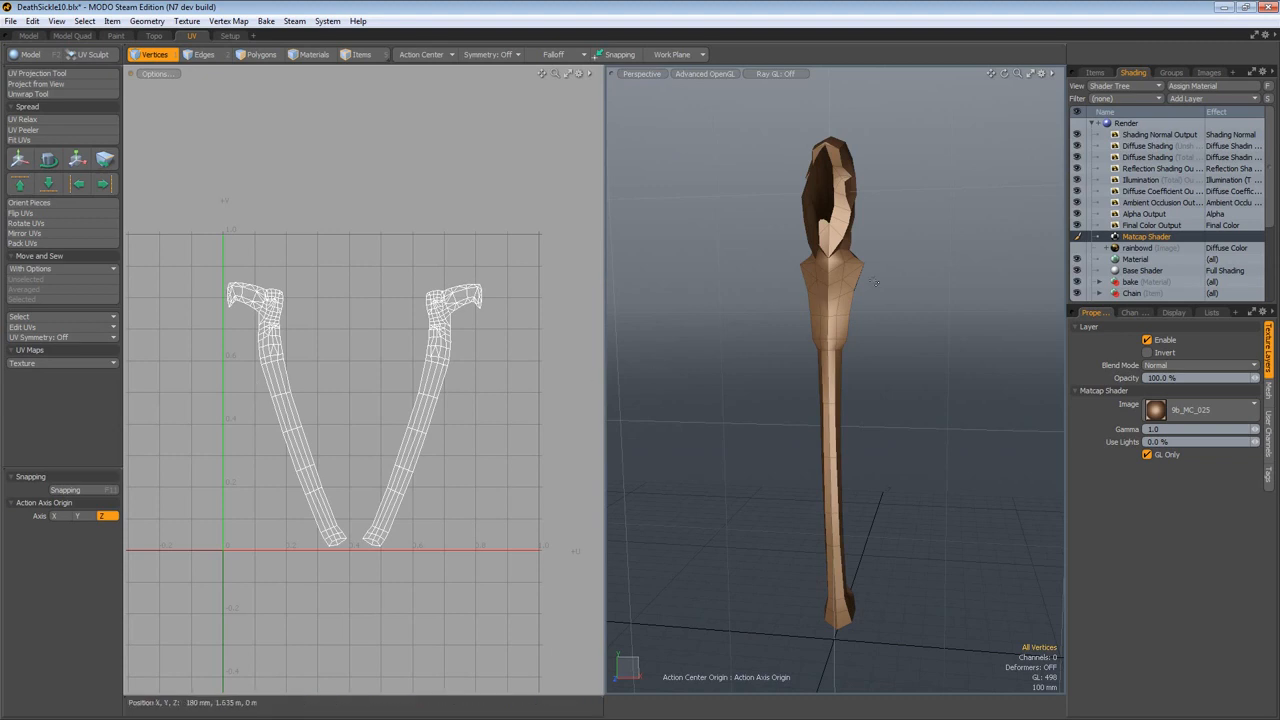
Step: Delete one of the two mirrored halves of the sickle, selecting all its connected polygons
key("3")
double_click(825, 293)
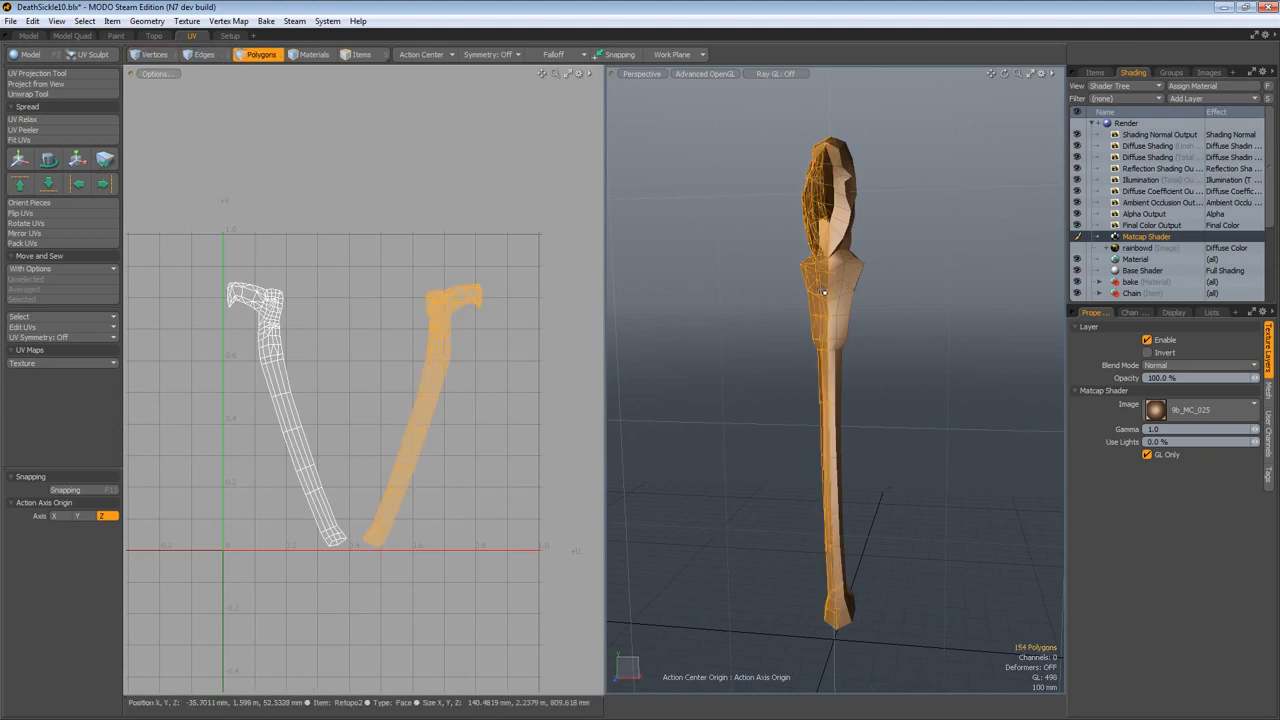
key("Delete")
Step: Relax the UVs of the remaining sickle half in Adaptive mode with 1970 iterations
left_click_drag(830, 294, 837, 312)
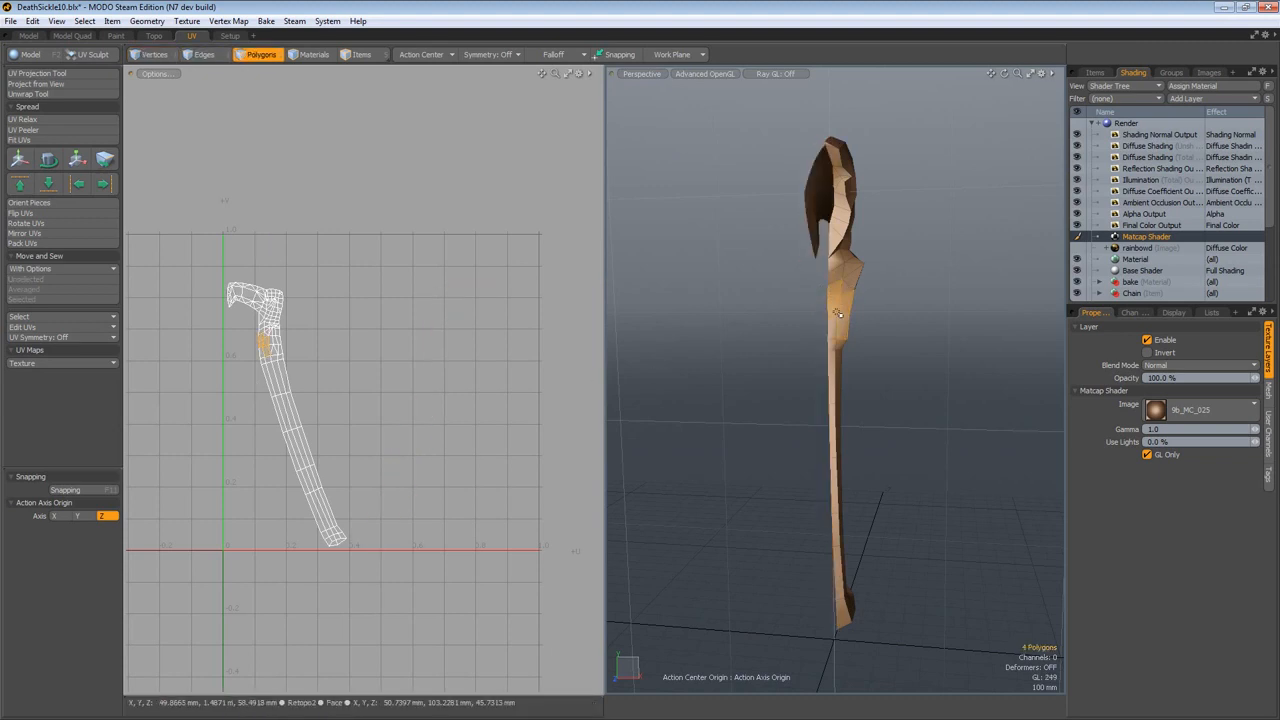
key("bracketright")
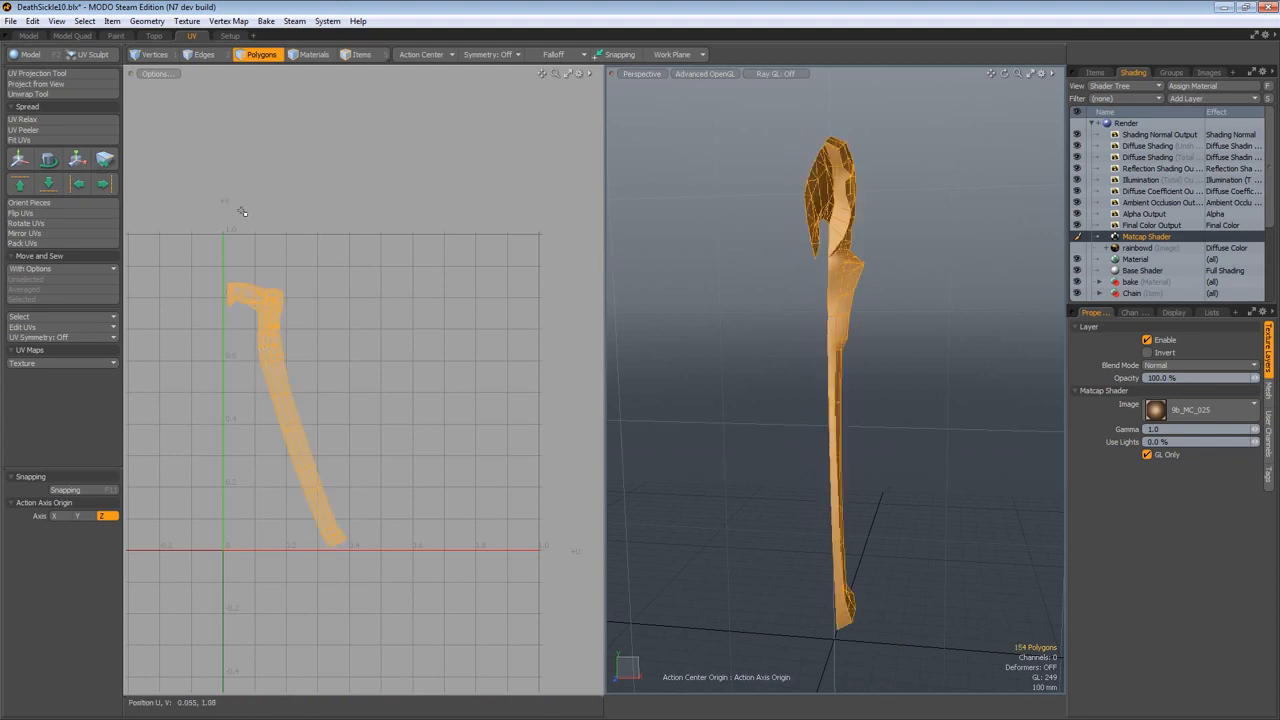
left_click(52, 119)
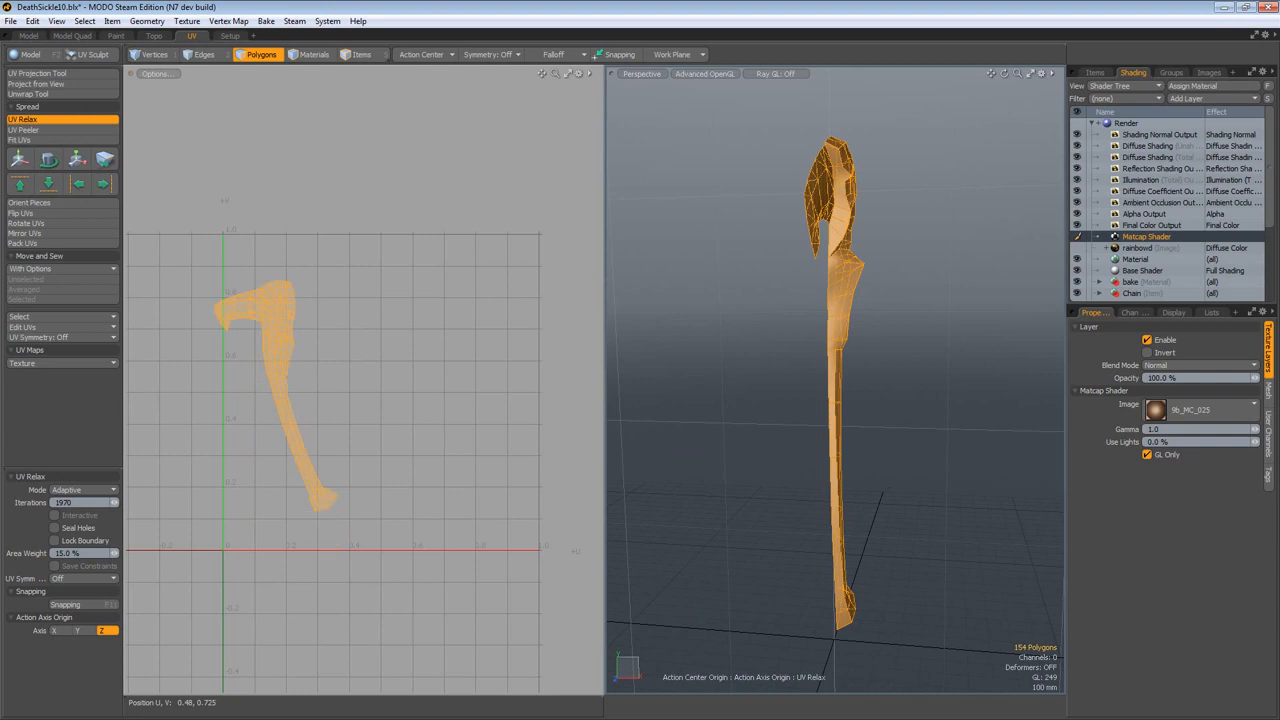
key("q")
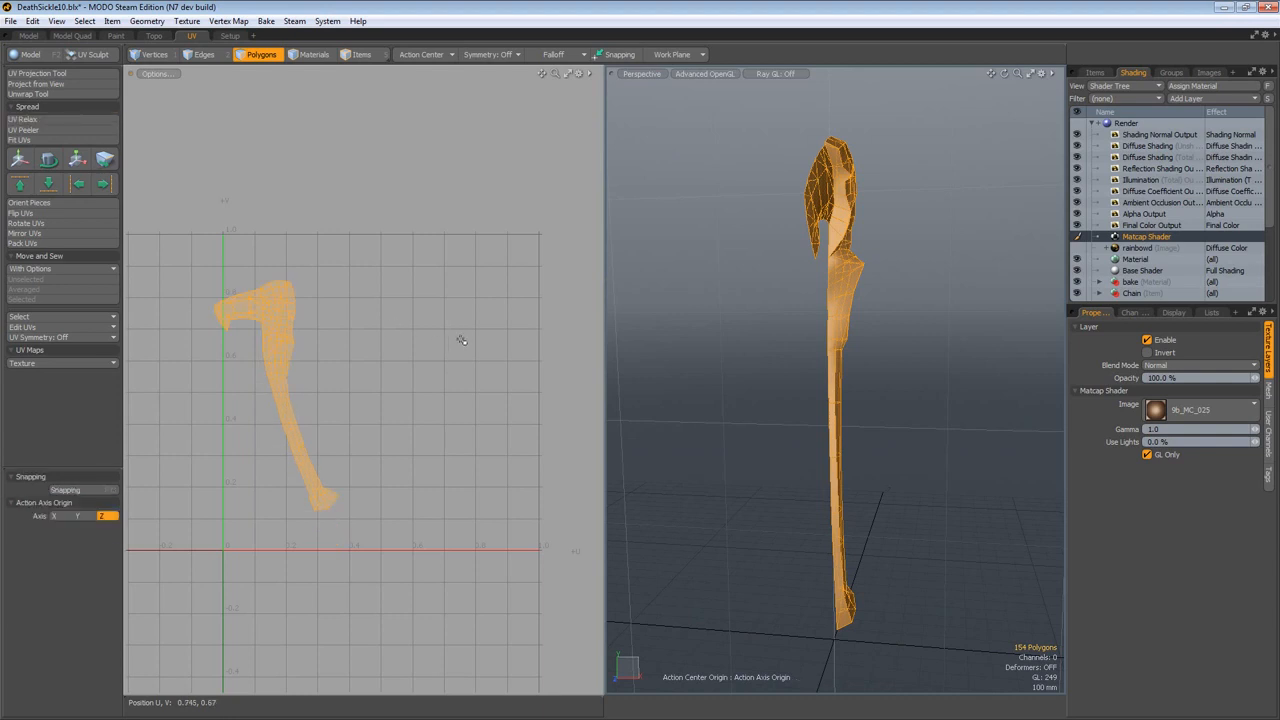
Step: Select the open border edge loop running around the entire sickle half
left_click_drag(463, 338, 355, 345, "alt")
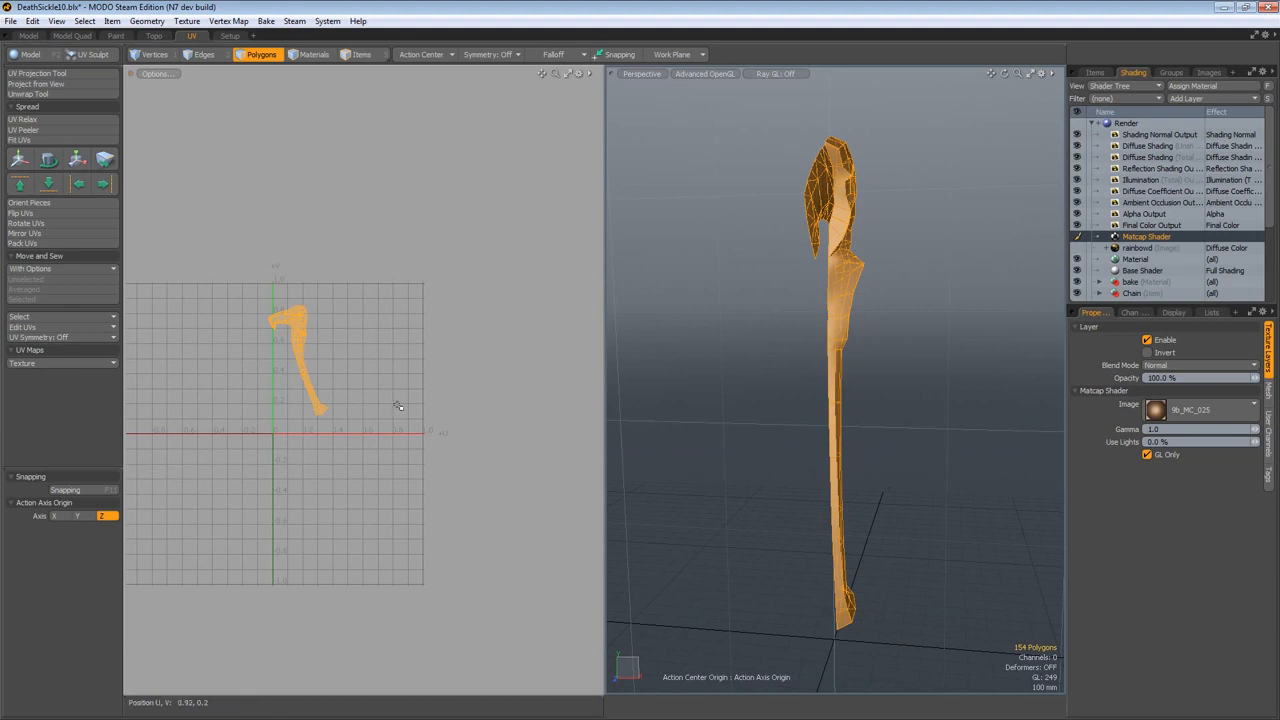
scroll(374, 340, "up", 3)
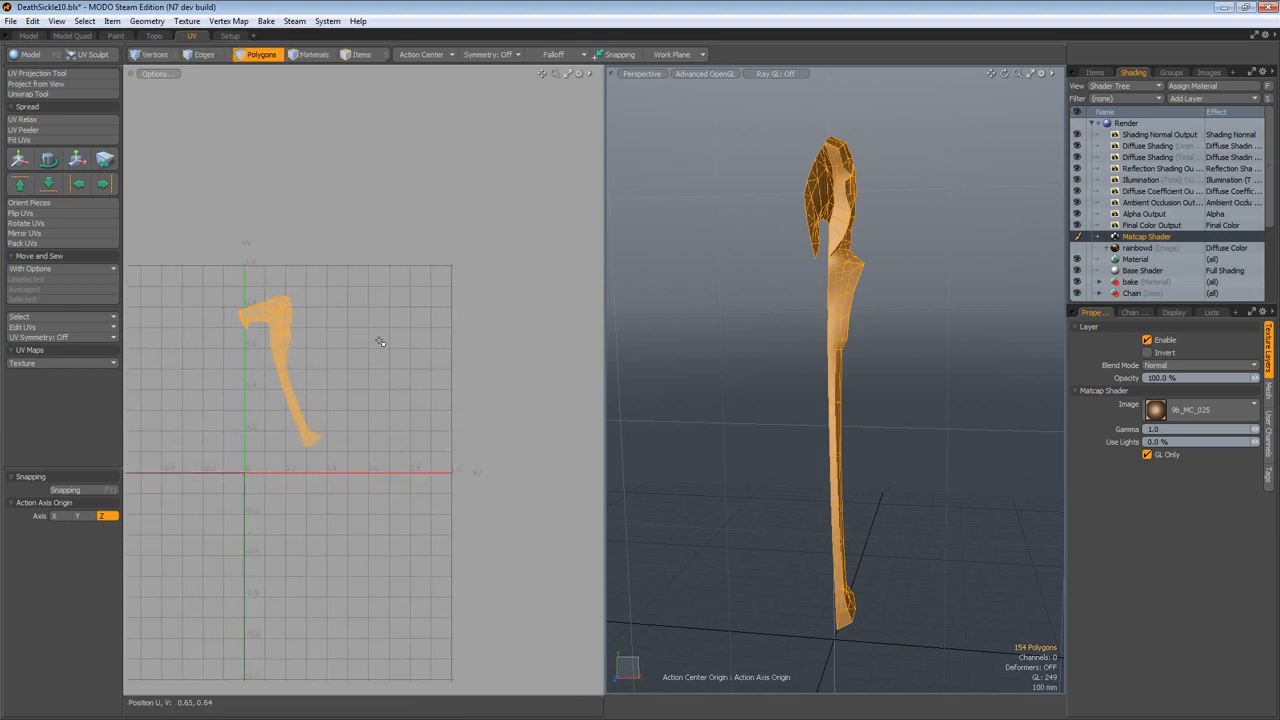
key("1")
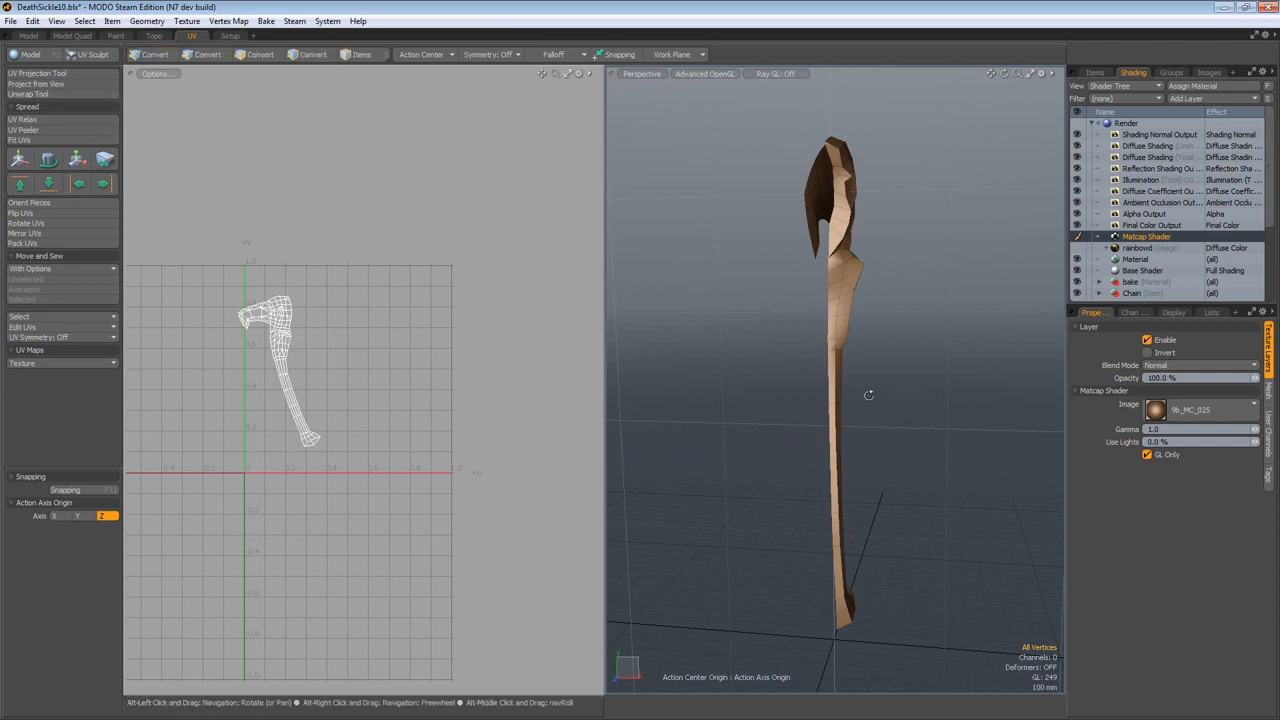
left_click_drag(868, 395, 818, 408, "alt")
left_click_drag(878, 326, 871, 346, "alt")
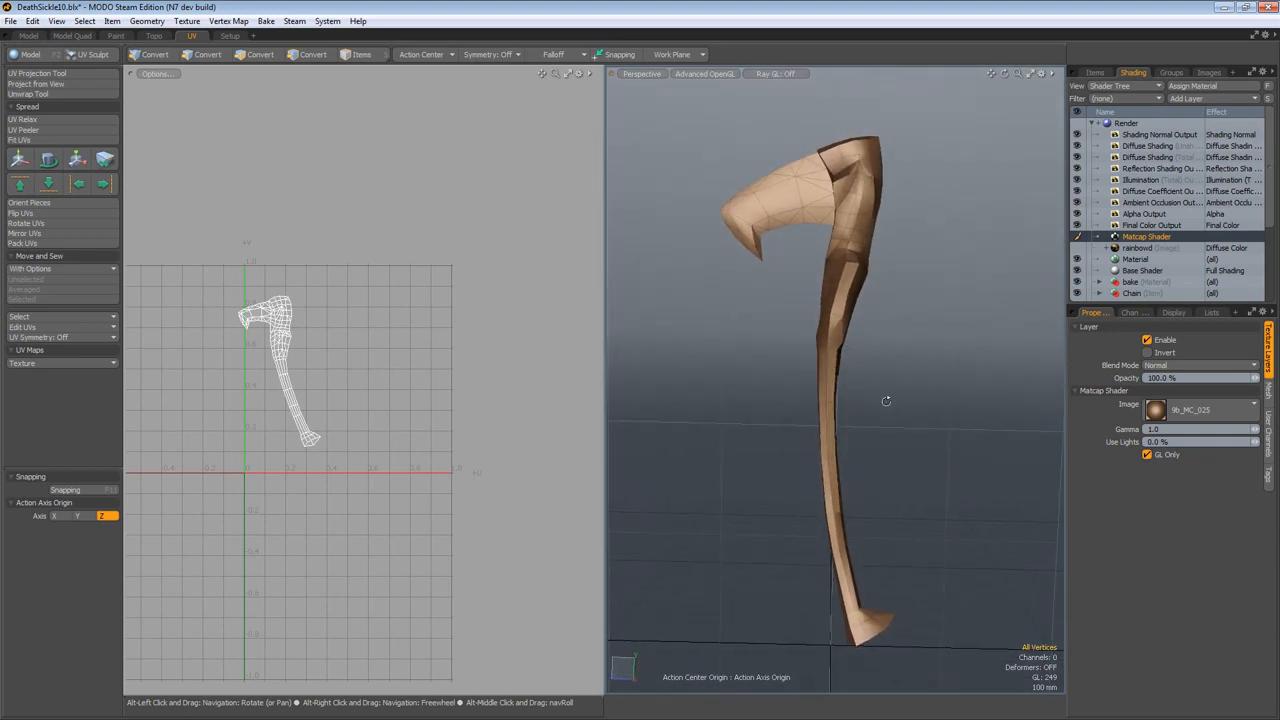
left_click_drag(886, 401, 907, 327, "alt")
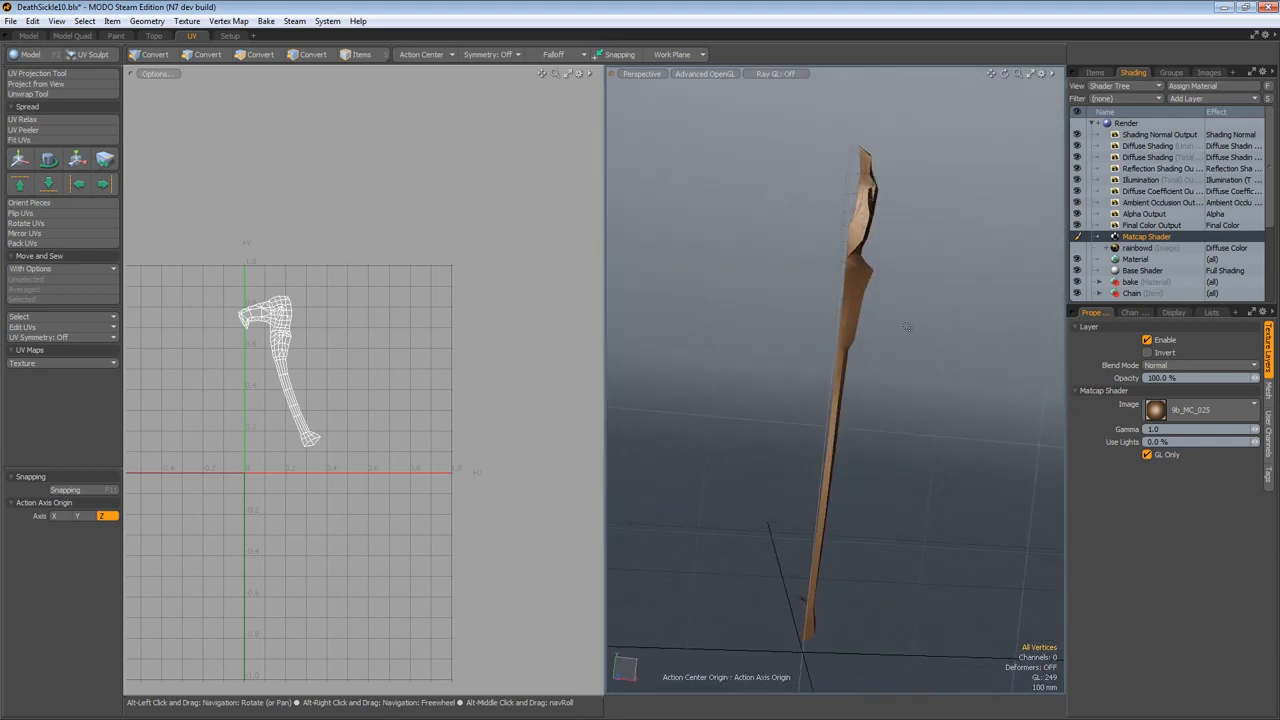
key("2")
left_click(838, 381)
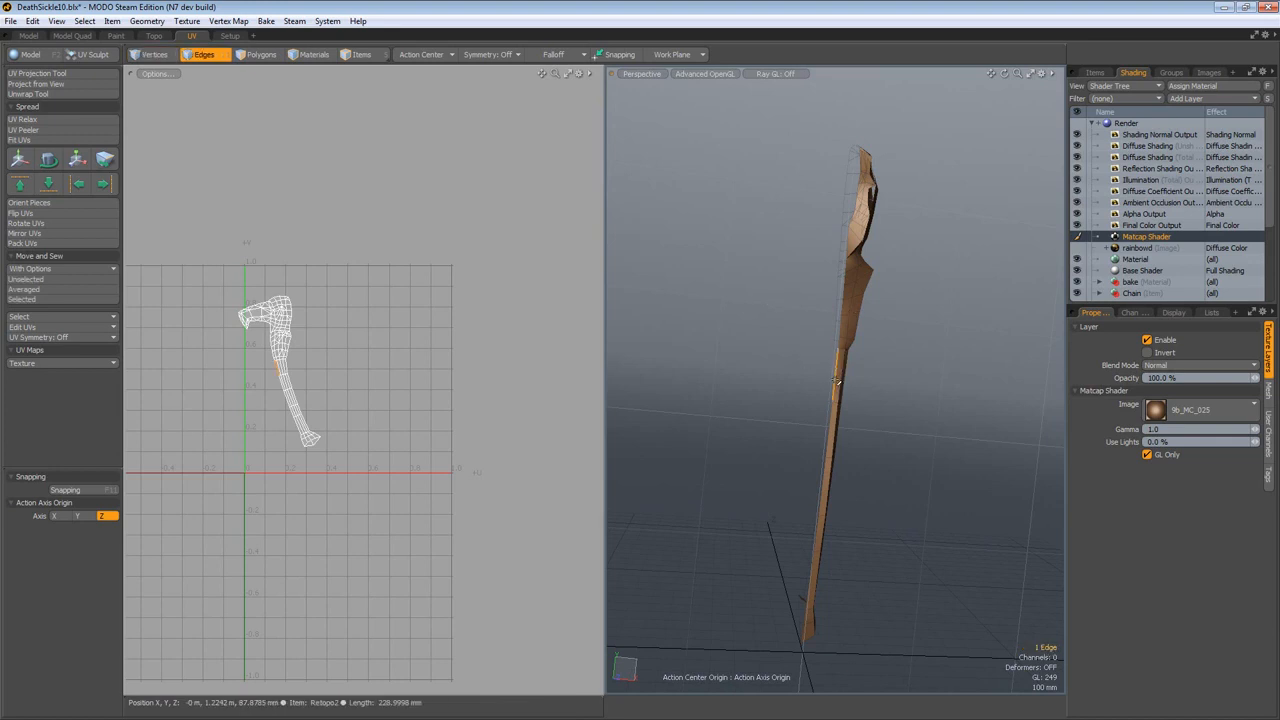
double_click(835, 381)
left_click_drag(835, 381, 821, 300, "alt")
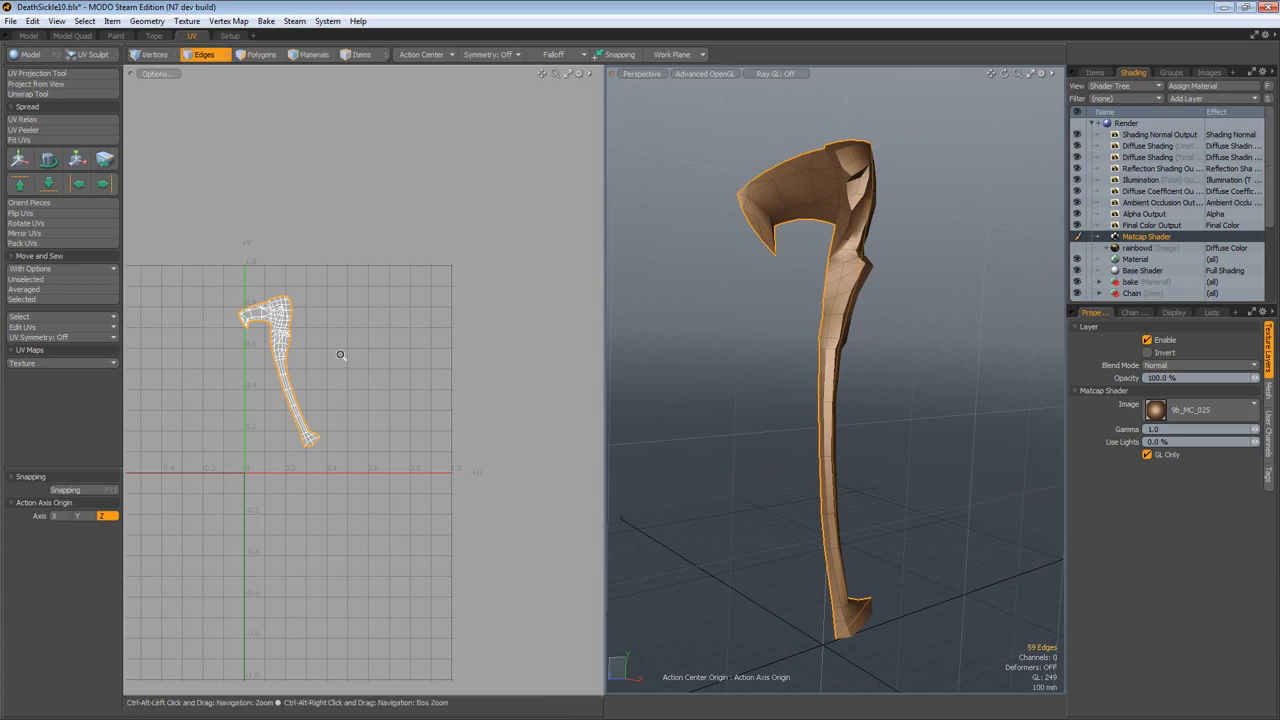
scroll(355, 360, "up", 5)
left_click_drag(392, 347, 406, 343, "alt+shift")
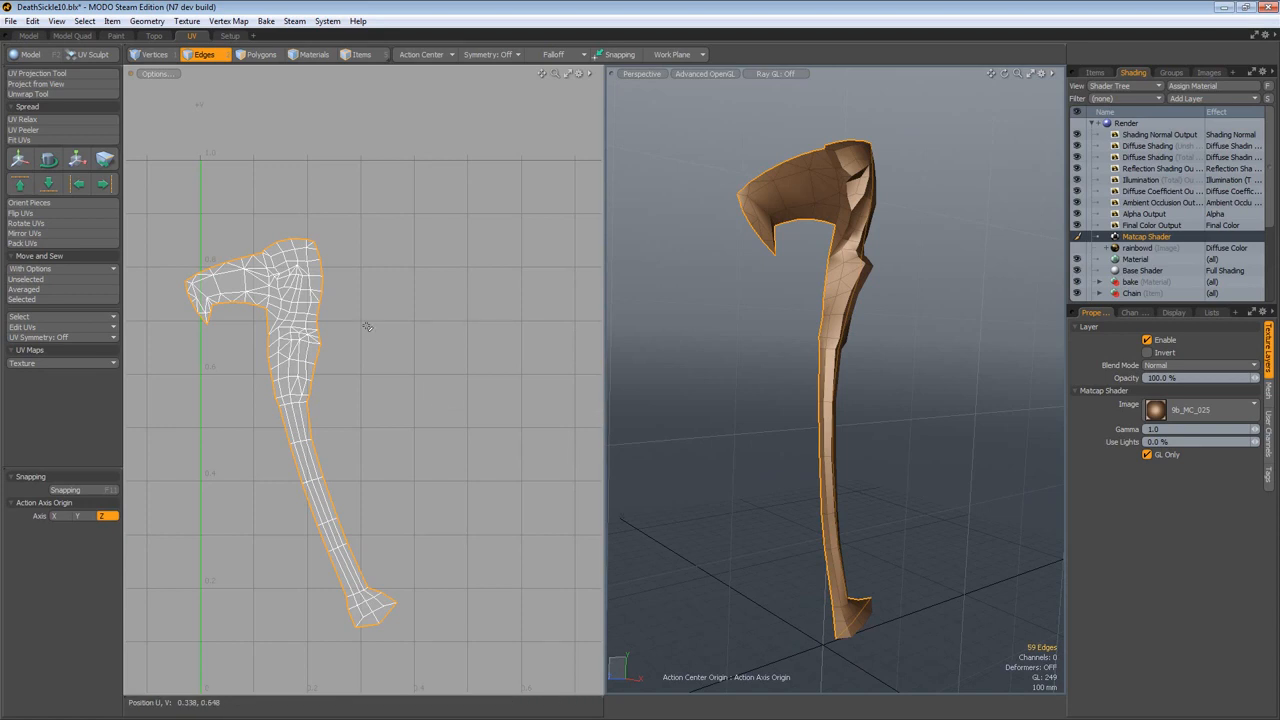
left_click_drag(870, 440, 913, 446, "alt")
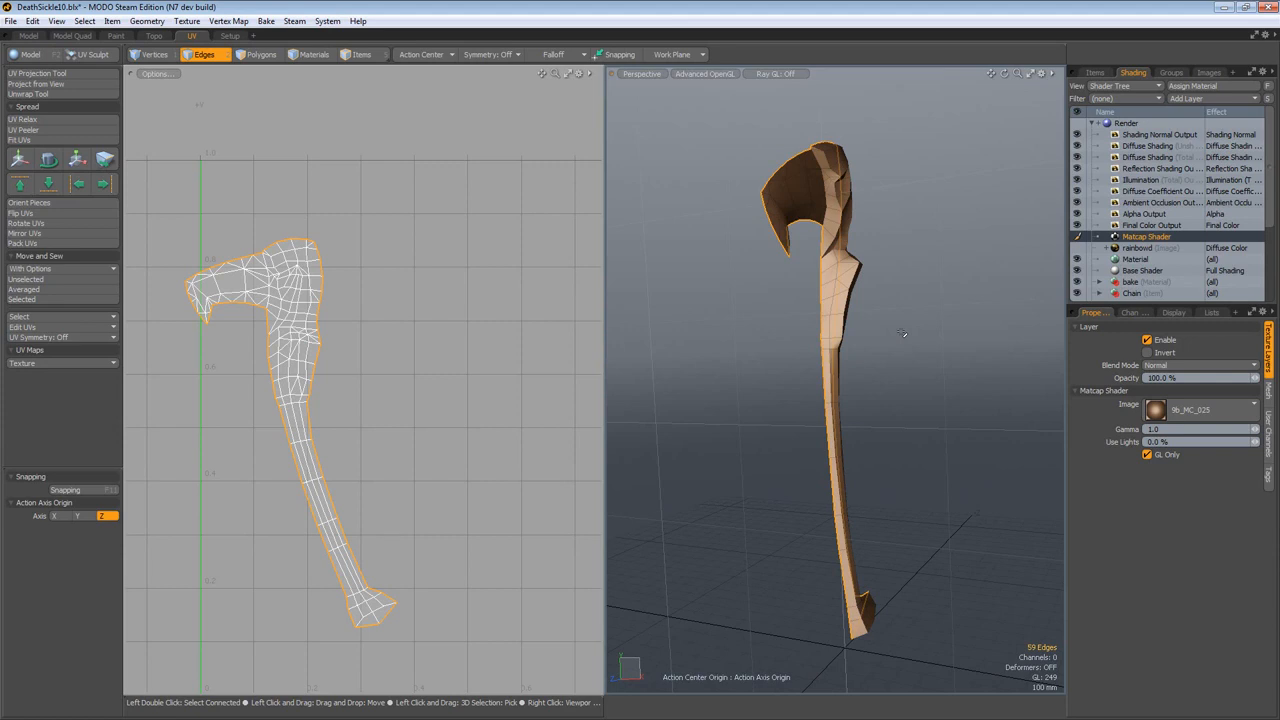
Step: Add the row of edges across the upper handle, where the thin shaft begins, to the border edge selection
key("space")
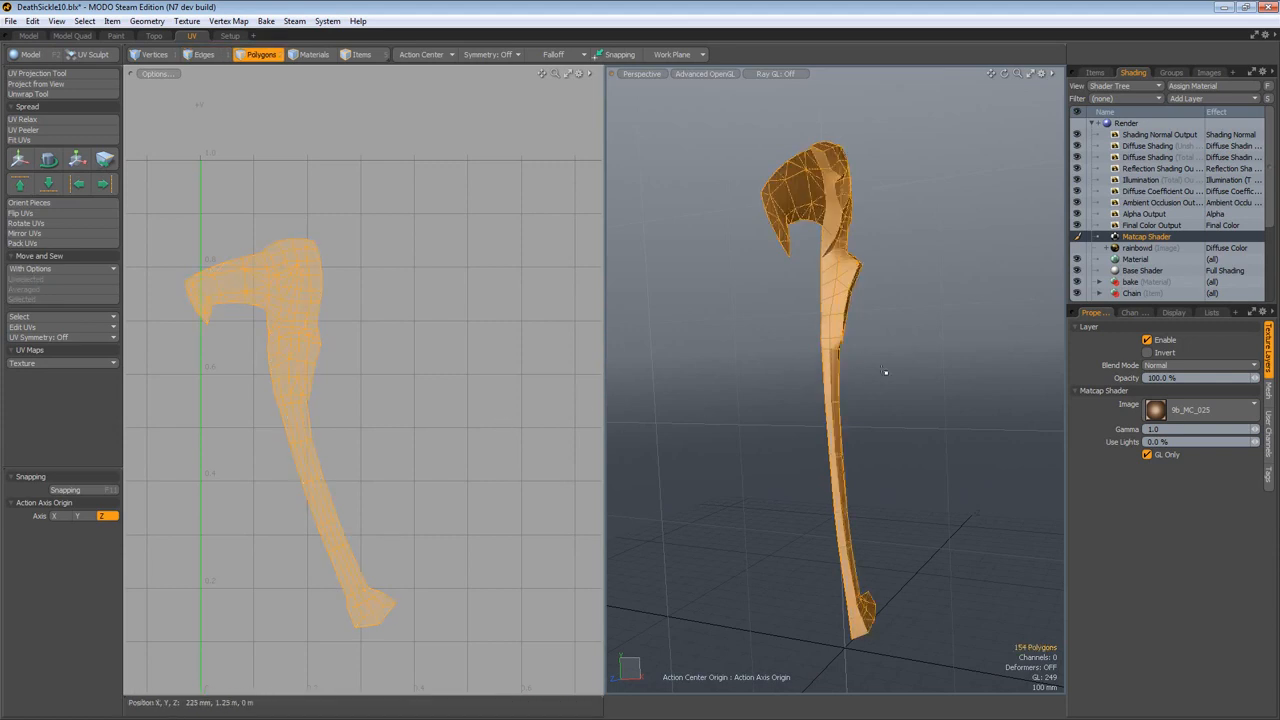
key("space")
left_click_drag(394, 386, 309, 380, "ctrl+alt")
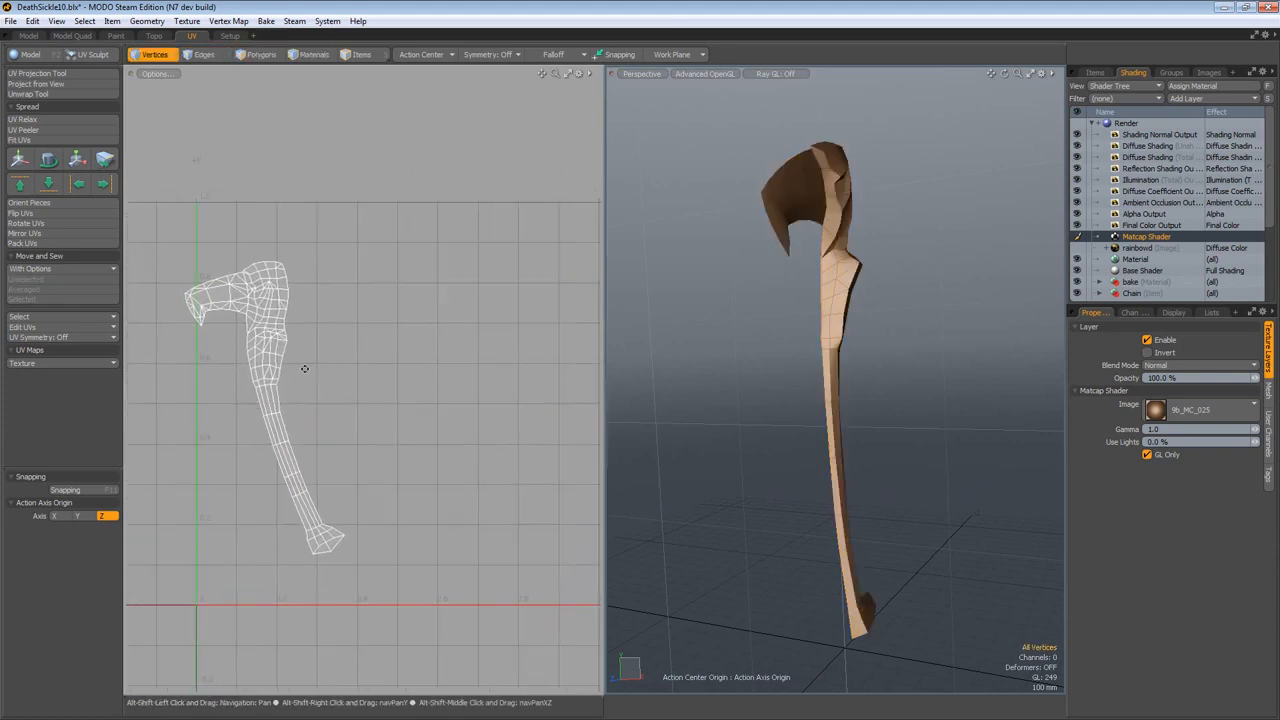
left_click_drag(845, 414, 783, 369, "alt")
scroll(897, 391, "up", 4)
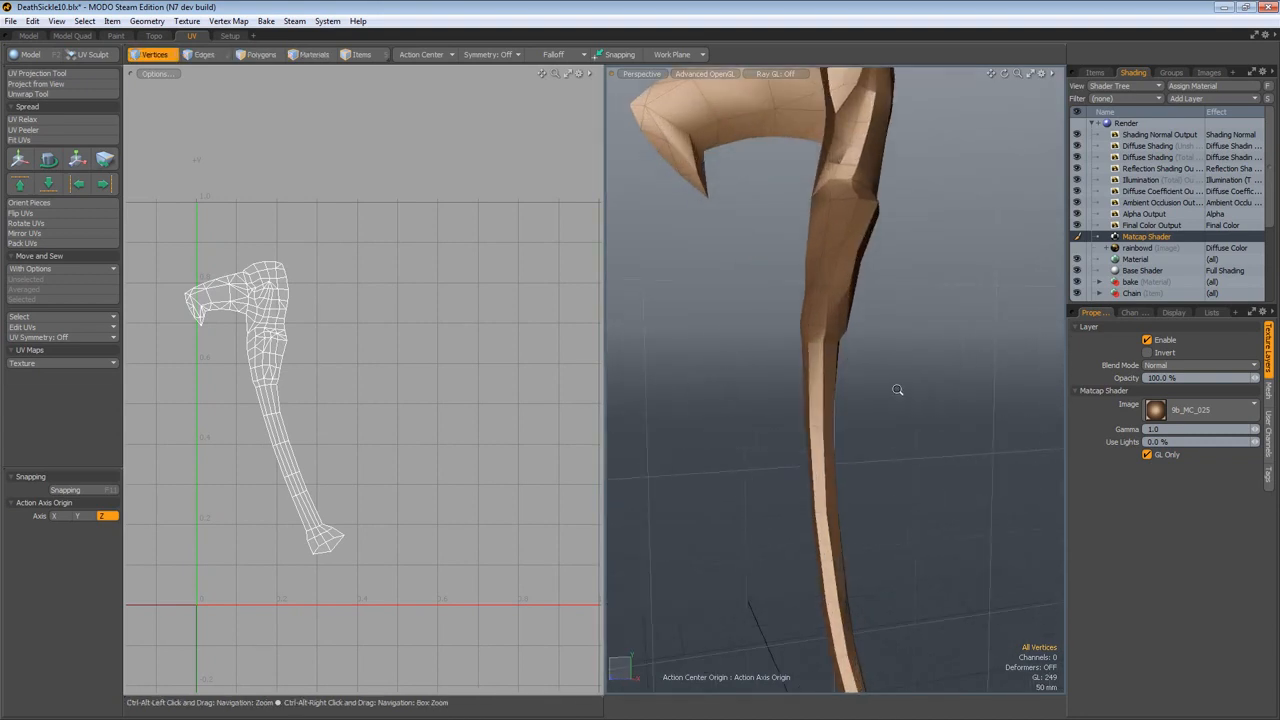
left_click_drag(897, 391, 882, 354, "alt")
key("space")
double_click(772, 330)
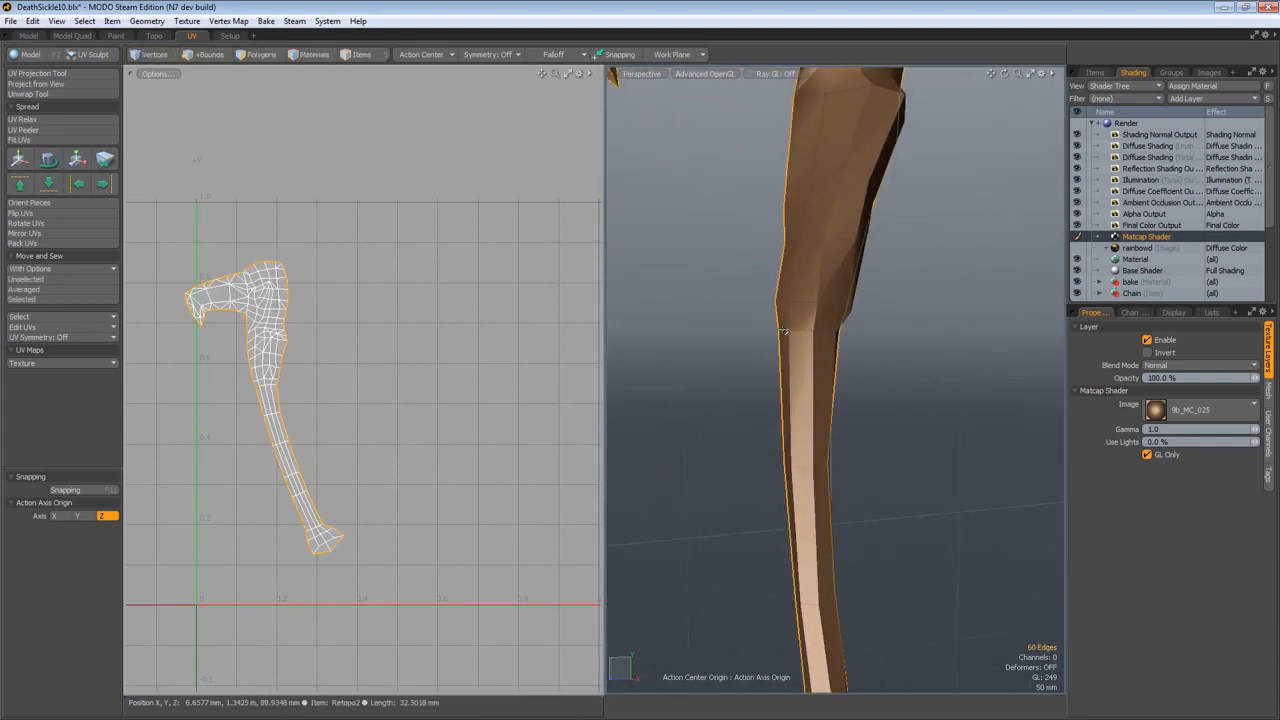
left_click(830, 331, "shift")
left_click_drag(831, 334, 746, 260, "alt")
left_click(835, 334, "shift")
Step: Add the row of edges across the lower part of the handle, above the flared foot, to the edge selection
left_click_drag(840, 400, 806, 290, "alt+shift")
left_click(806, 290, "shift")
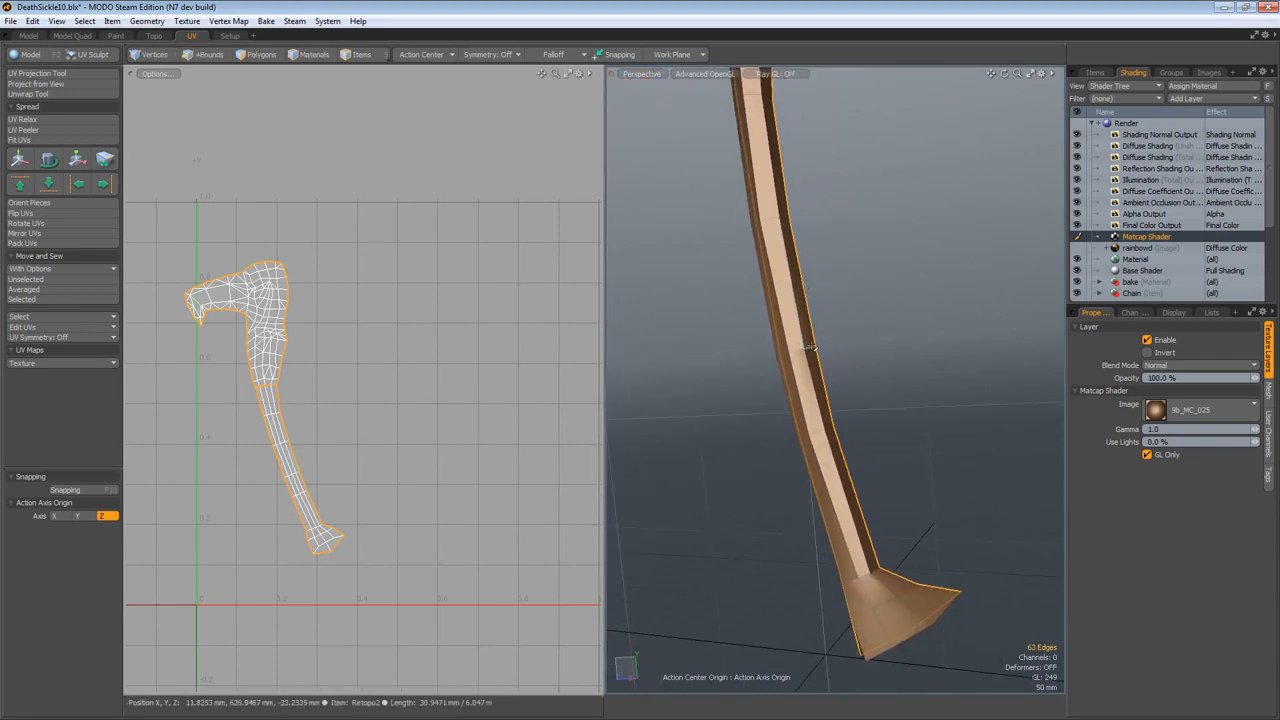
left_click(809, 348, "shift")
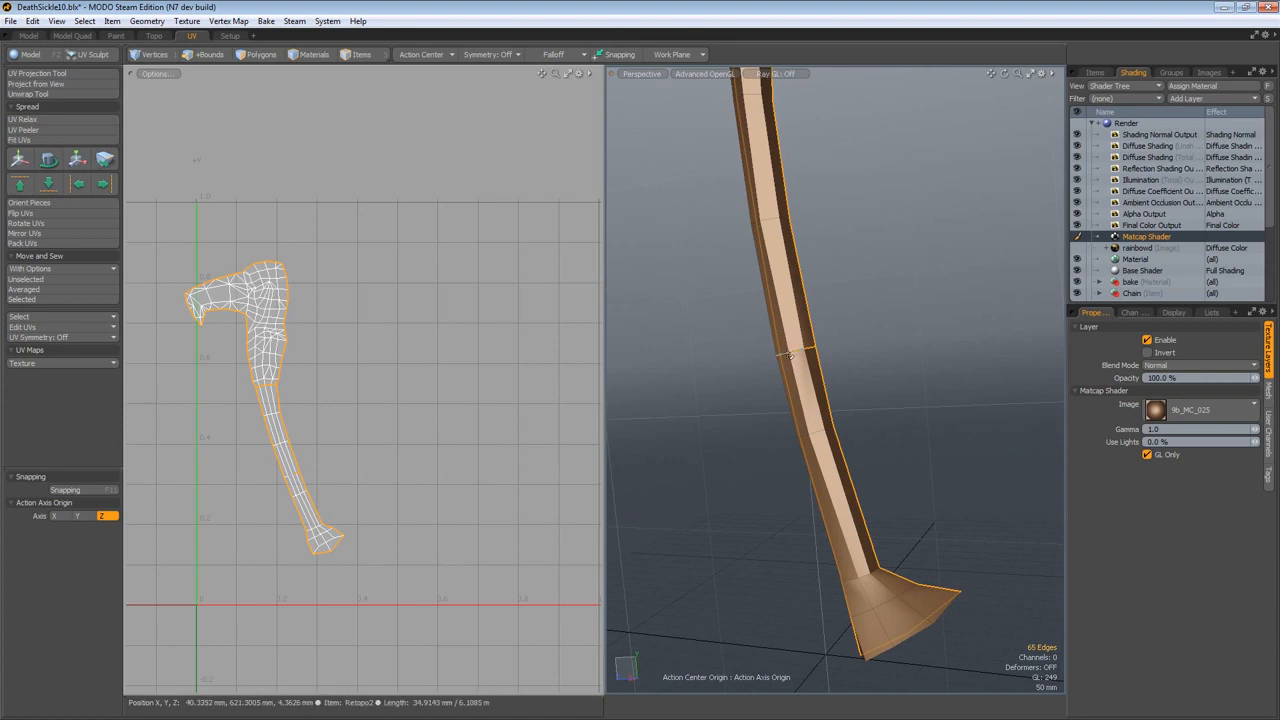
left_click_drag(792, 351, 900, 326, "alt")
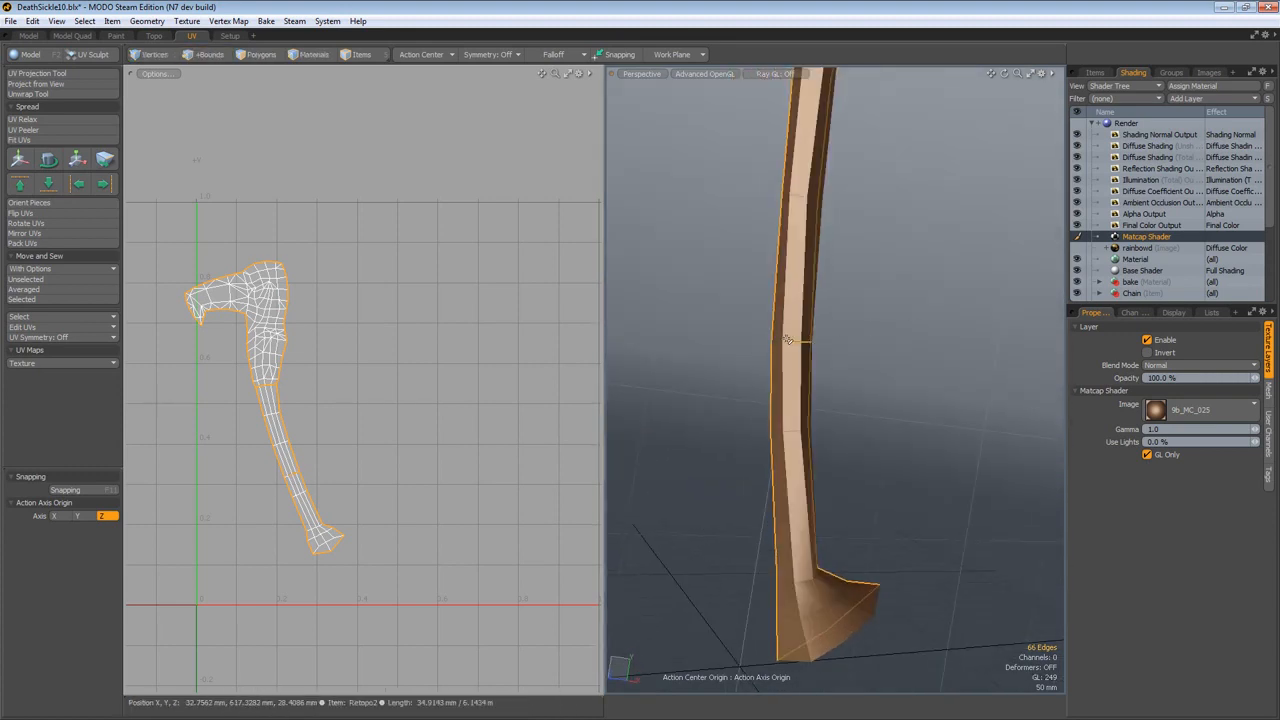
left_click(783, 343, "shift")
left_click_drag(783, 343, 795, 569, "alt")
left_click_drag(760, 469, 763, 403, "ctrl+alt")
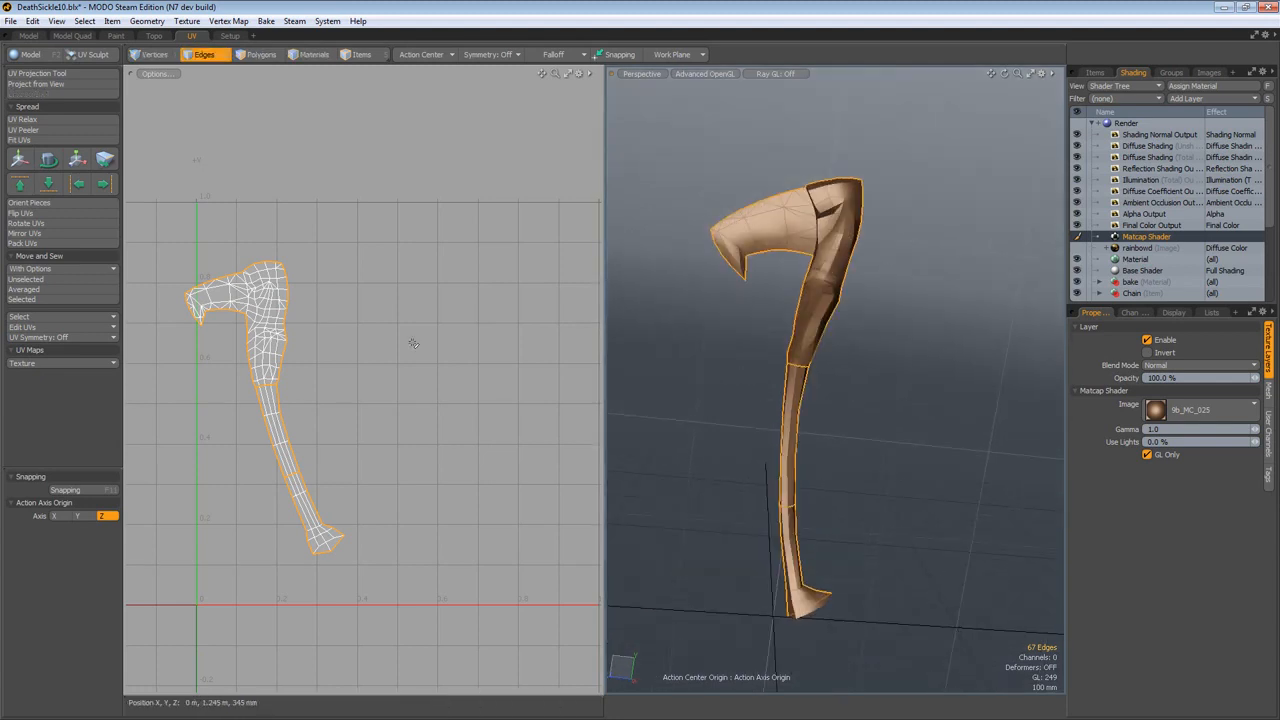
Step: Unwrap the sickle half again along the selected edges with 22 iterations, splitting it into three UV islands
left_click(40, 94)
left_click(280, 372)
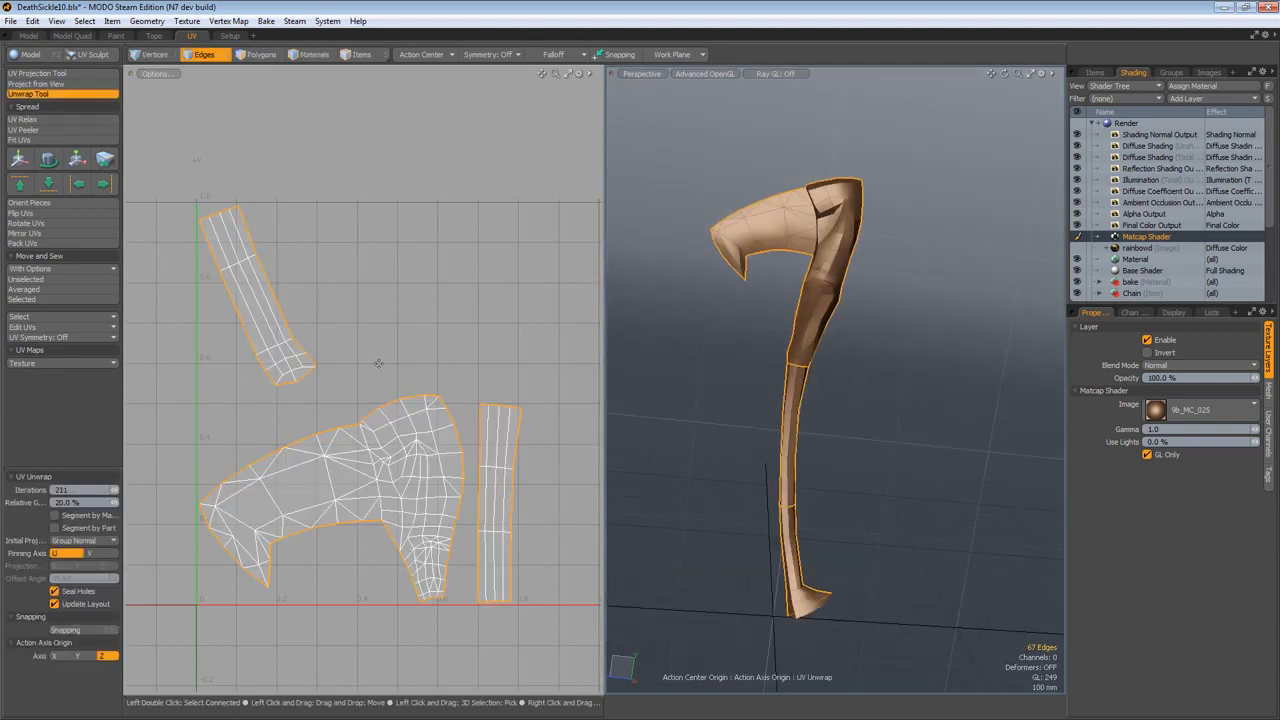
left_click_drag(378, 363, 268, 363)
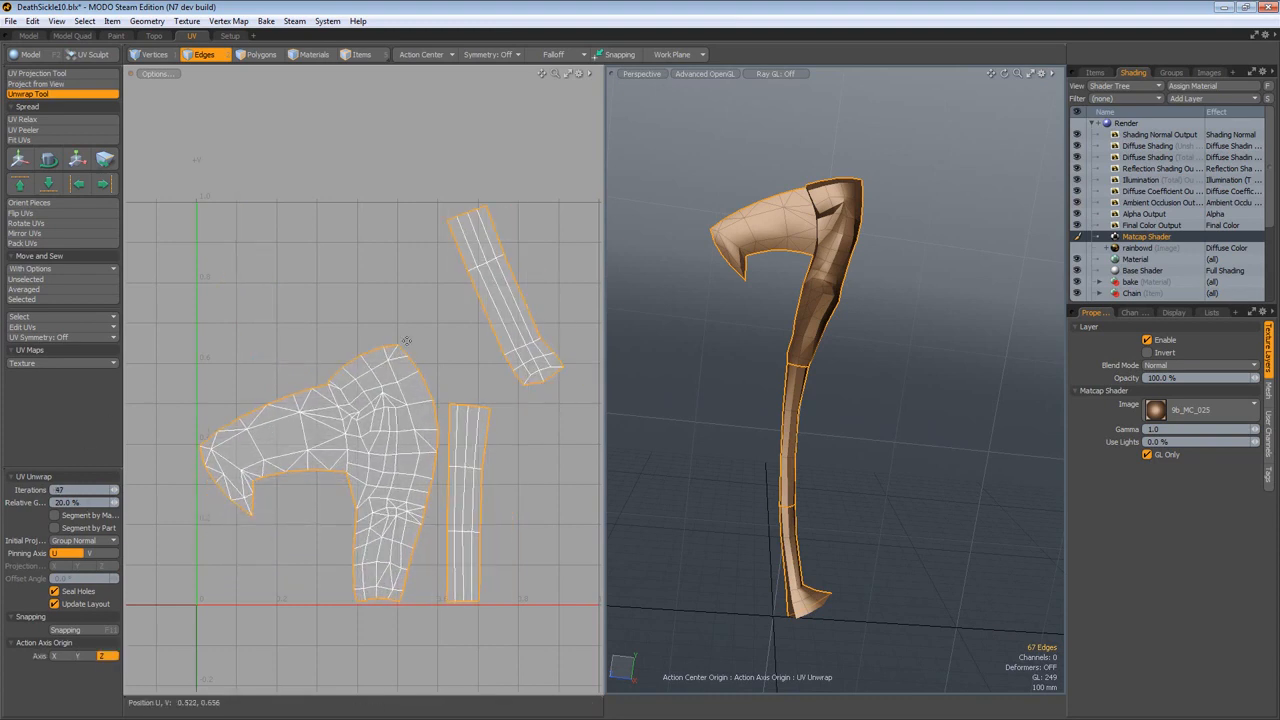
left_click_drag(405, 339, 380, 339)
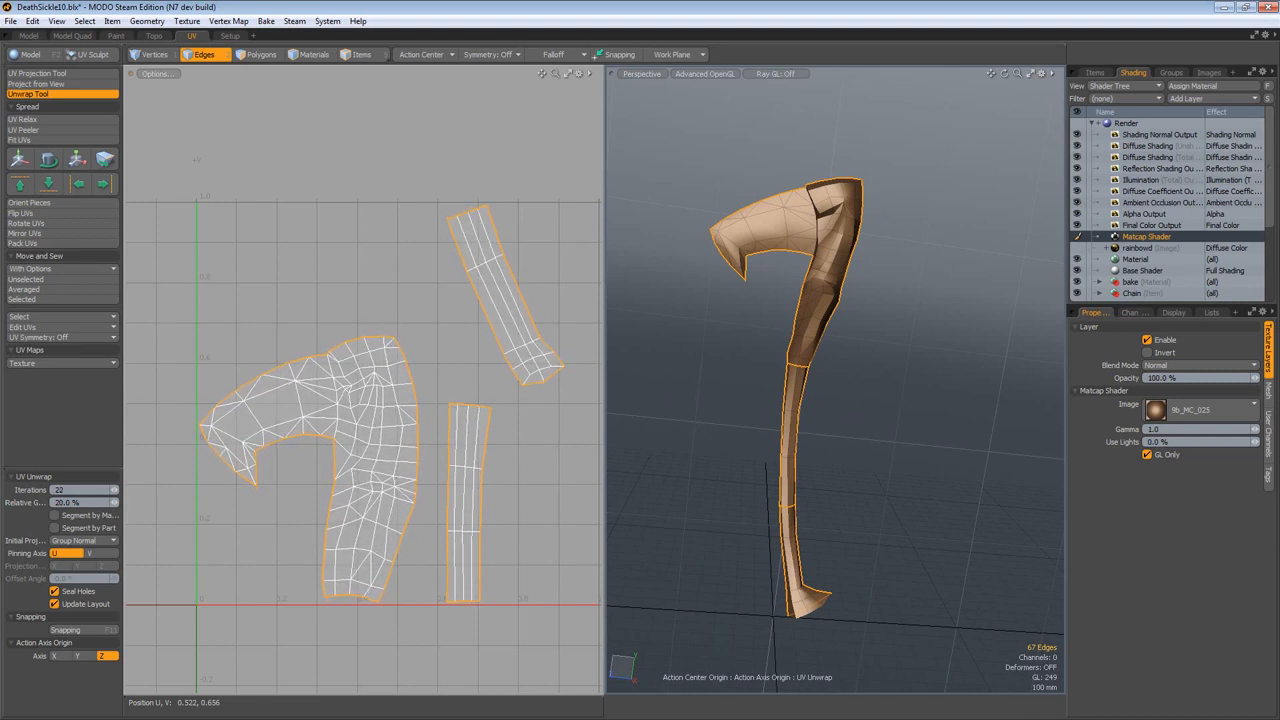
key("q")
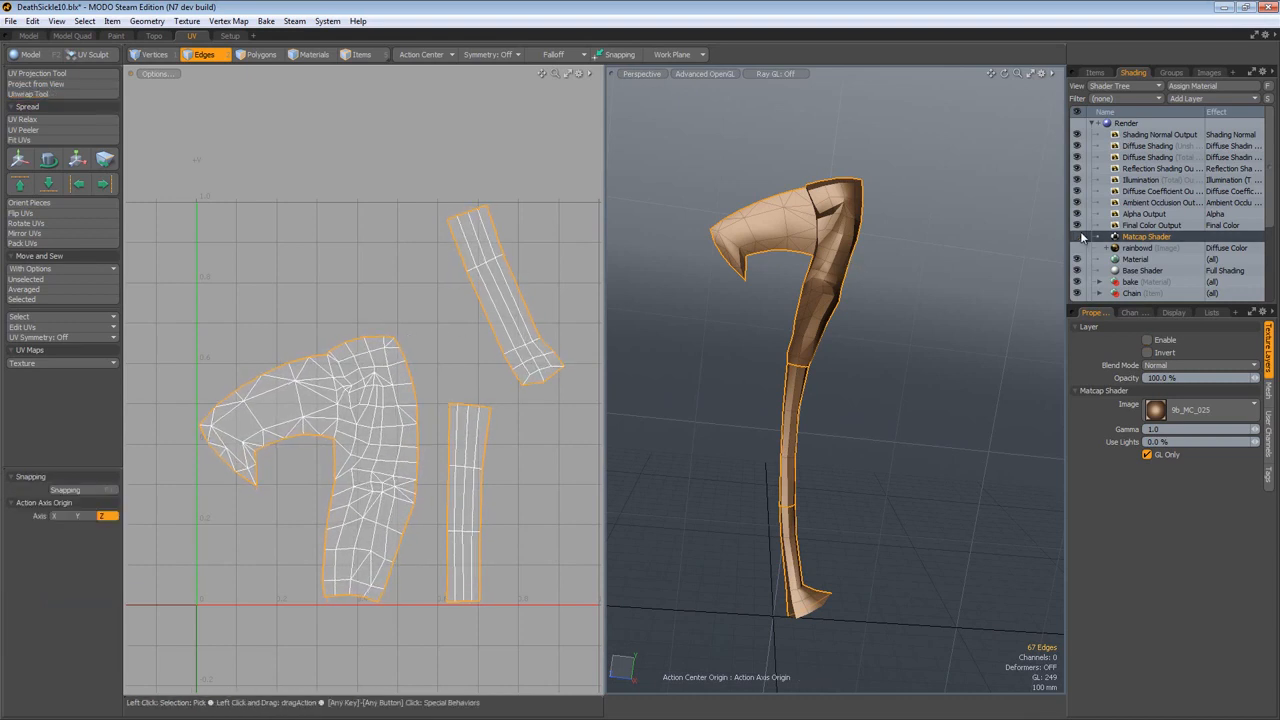
Step: Turn off the Matcap Shader in the shader tree and leave the existing rainbowd image layer disabled
left_click(1078, 236)
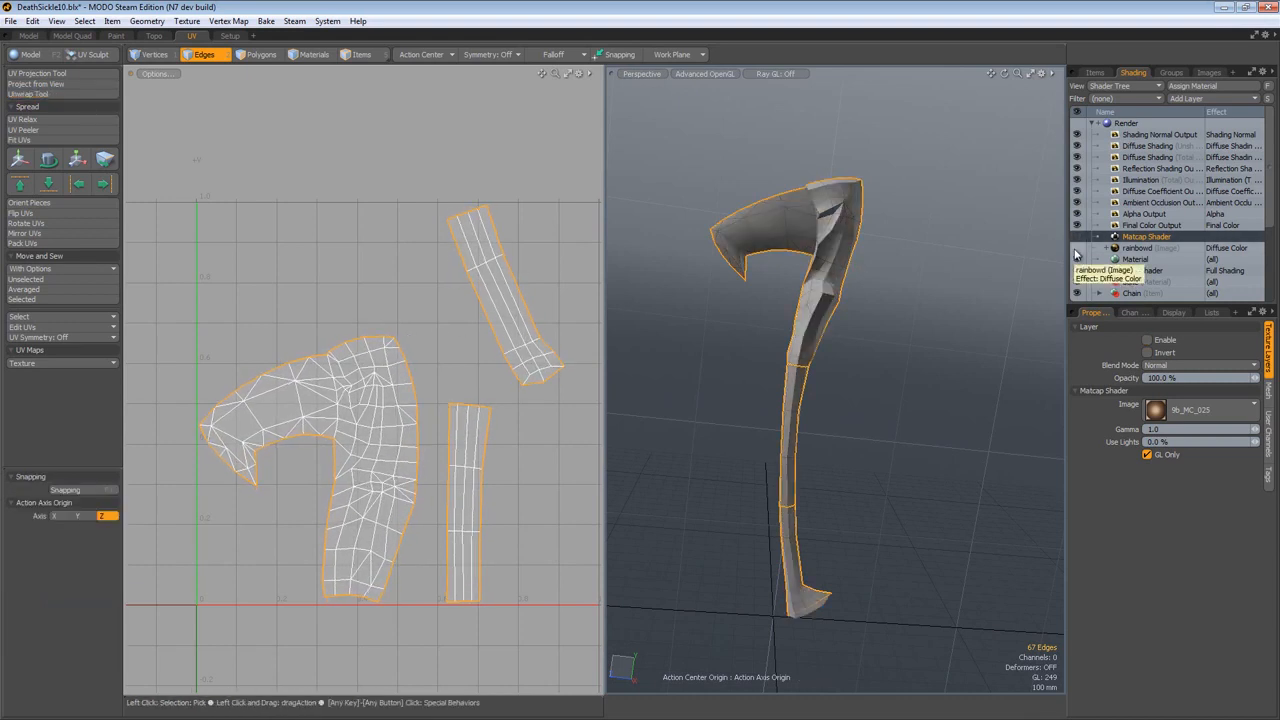
left_click(1108, 248)
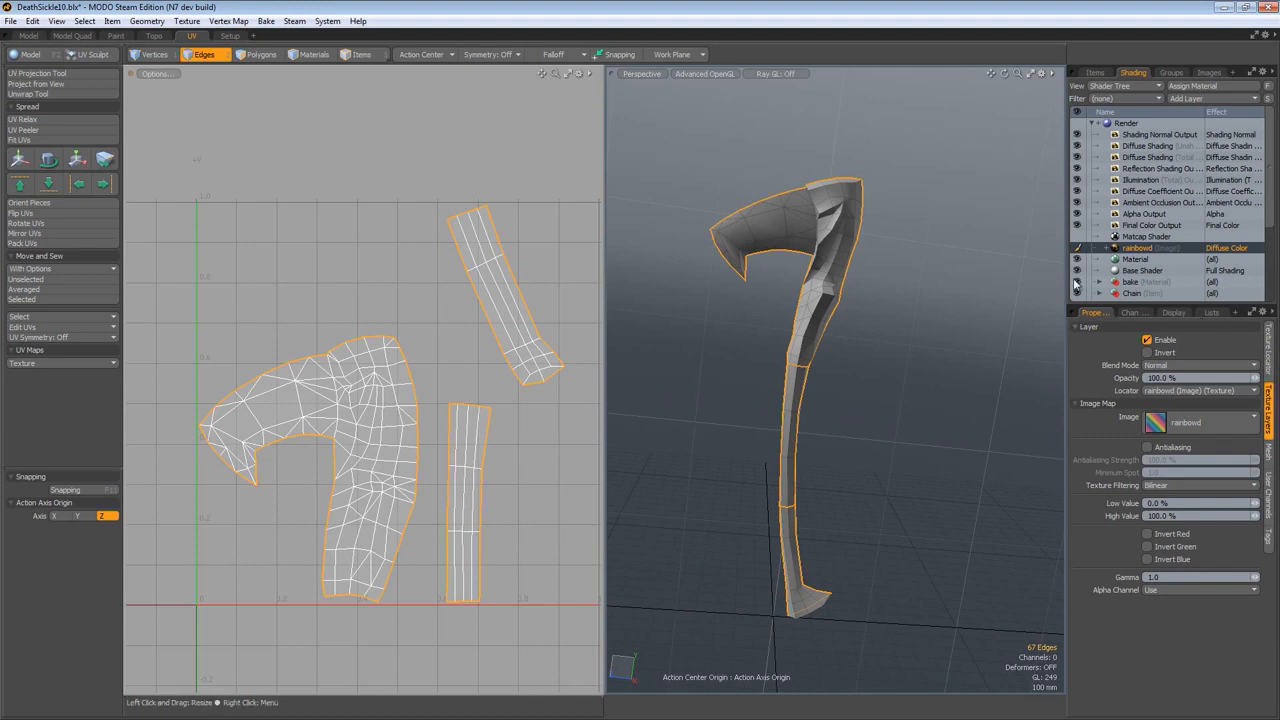
left_click(1077, 247)
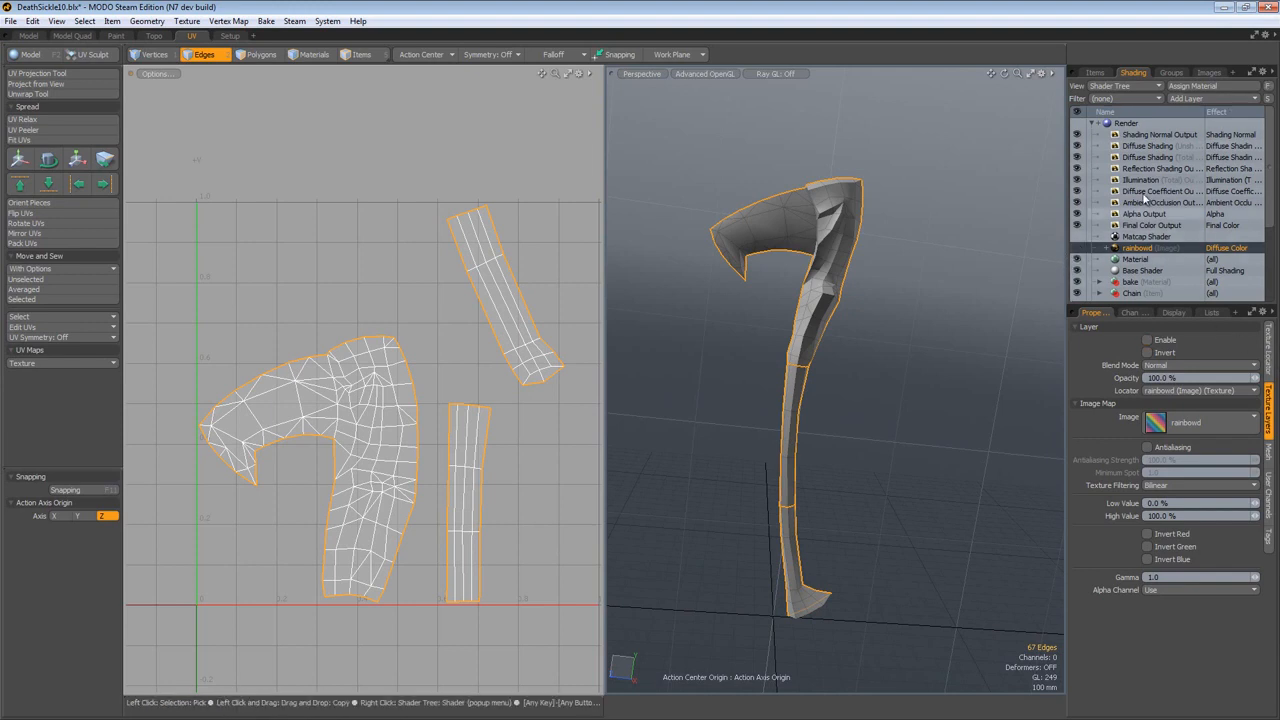
Step: Open the preset browser for the image layer and browse to the UV folder under Images
left_click(1209, 99)
mouse_move(1222, 146)
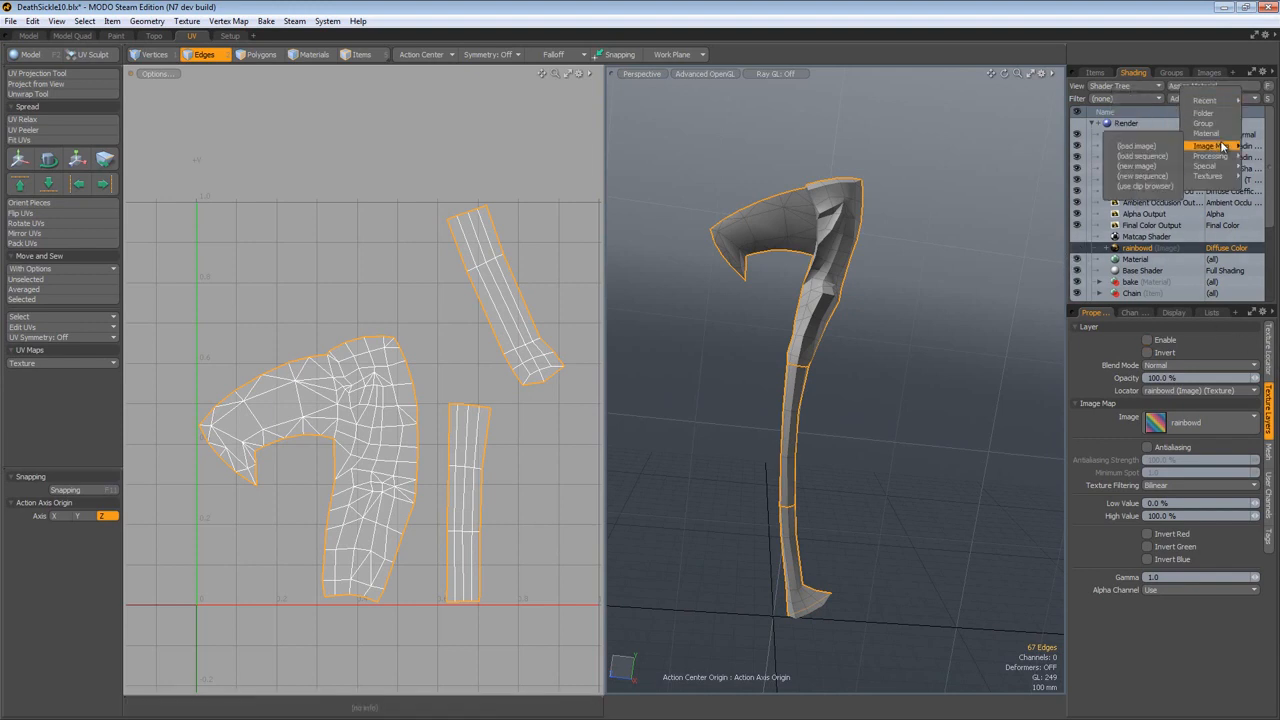
right_click(1076, 245)
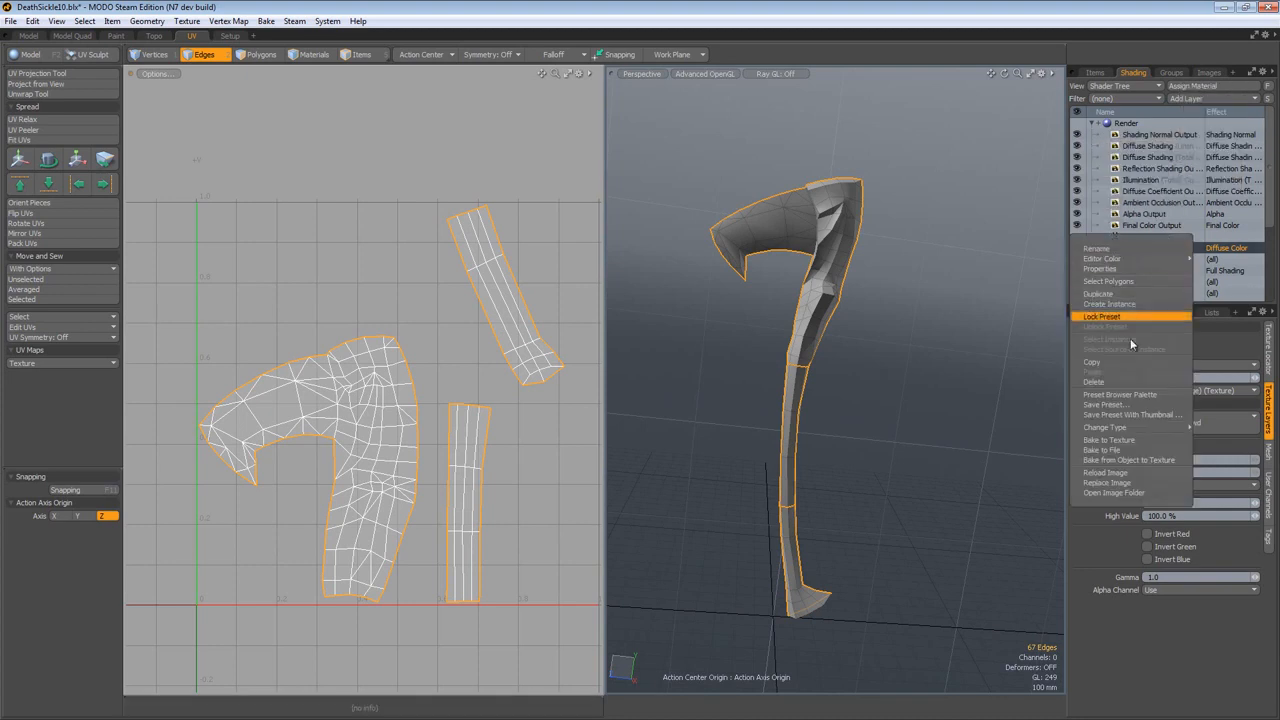
left_click(1136, 396)
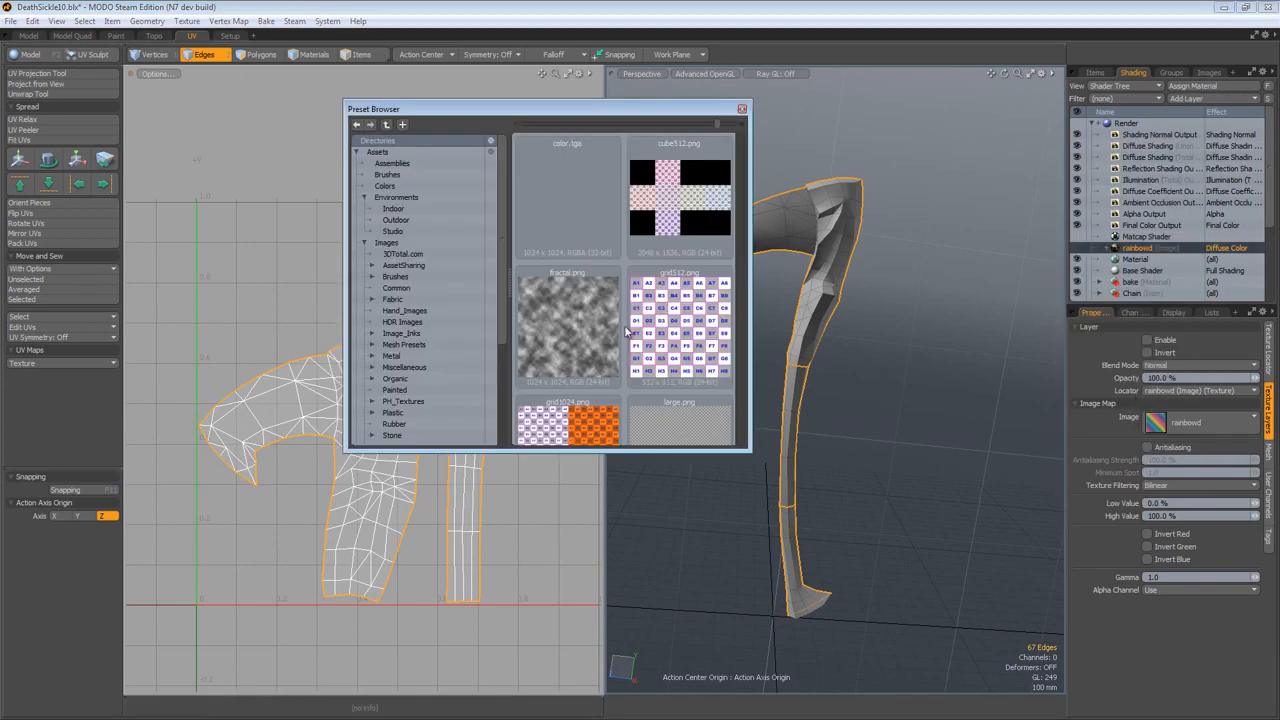
left_click(364, 197)
left_click(386, 209)
left_click(390, 424)
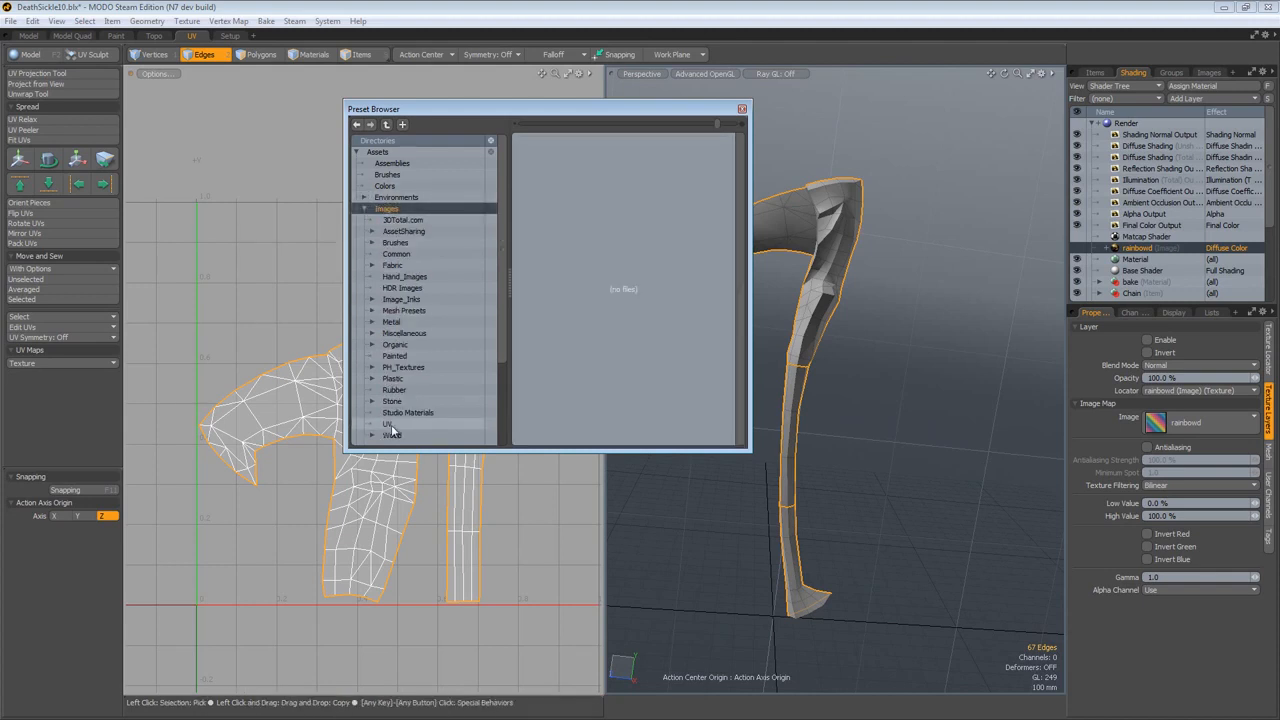
Step: Add rainbowd.tif from the UV presets to the shader tree as an image layer and close the preset browser
scroll(594, 324, "down", 3)
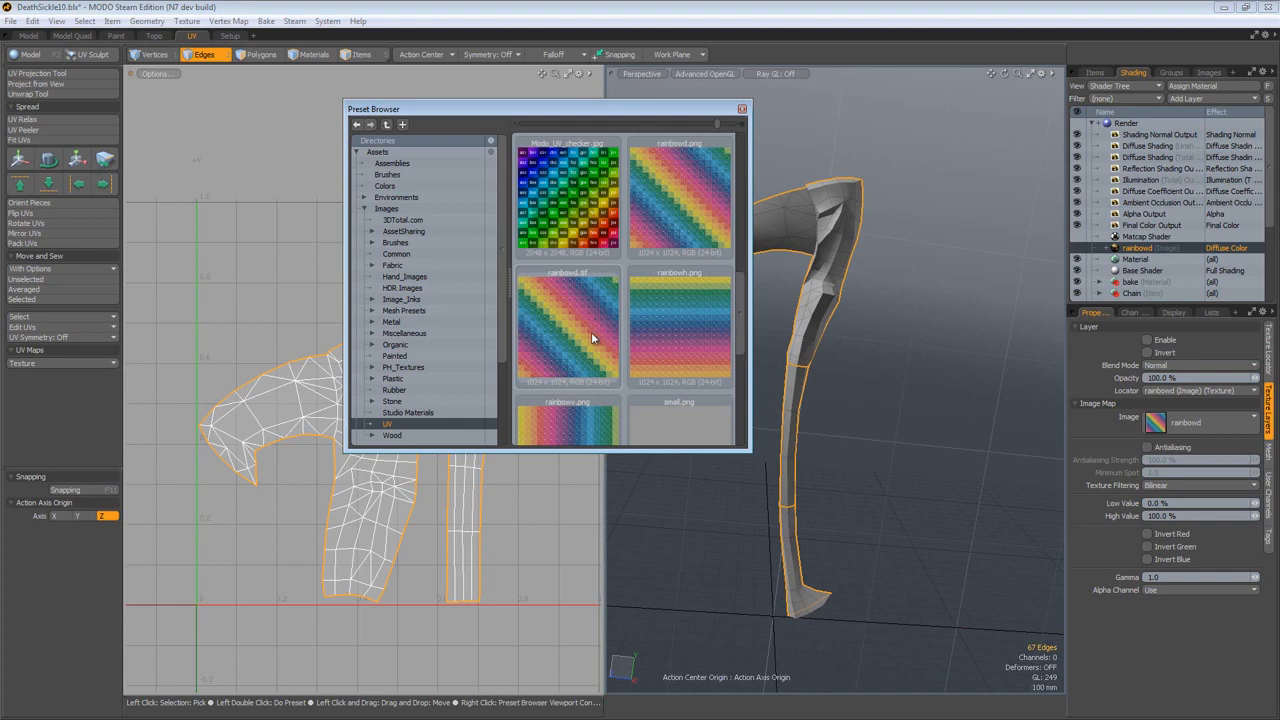
scroll(589, 257, "down", 1)
scroll(560, 264, "down", 2)
scroll(561, 268, "up", 2)
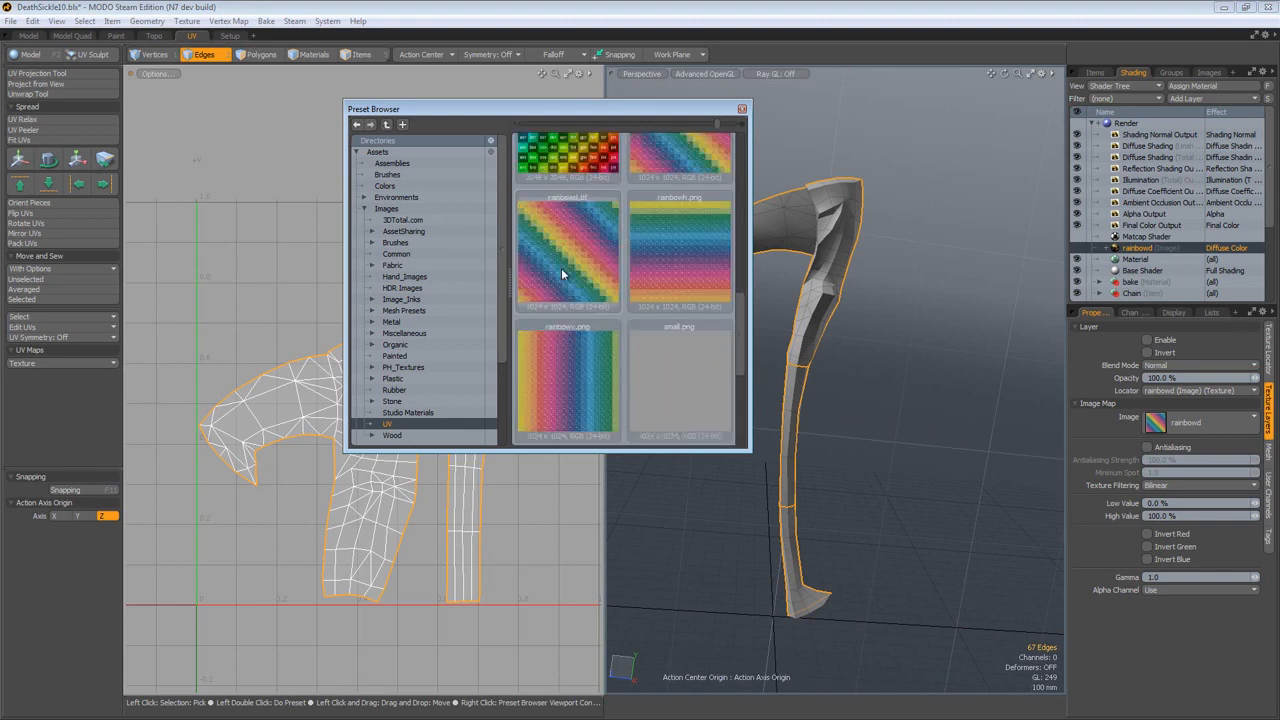
scroll(561, 268, "up", 1)
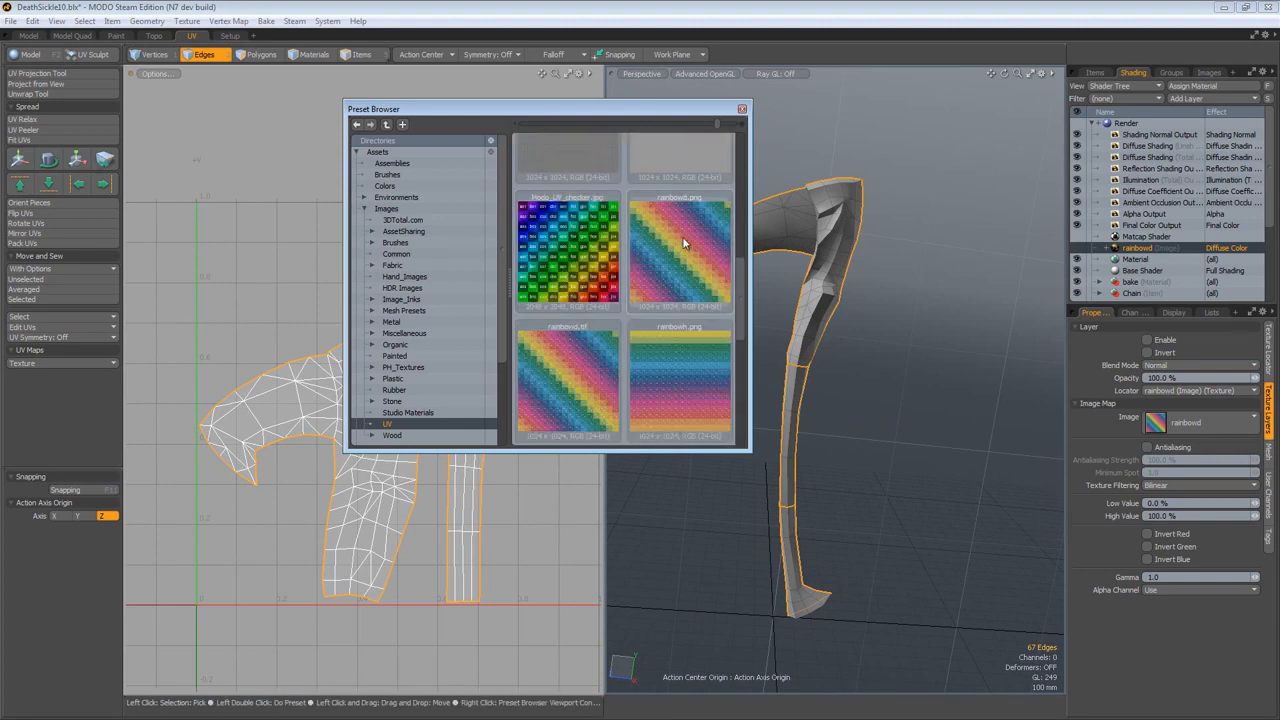
left_click_drag(577, 368, 1137, 247)
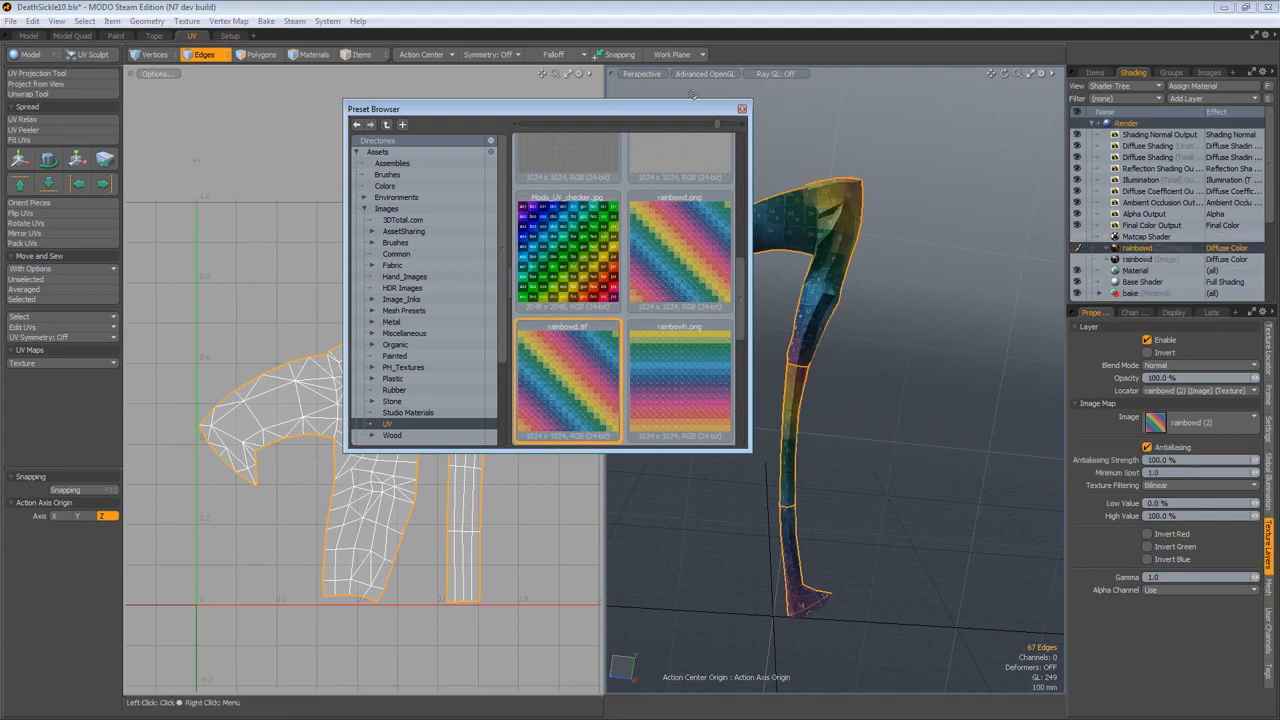
left_click(743, 108)
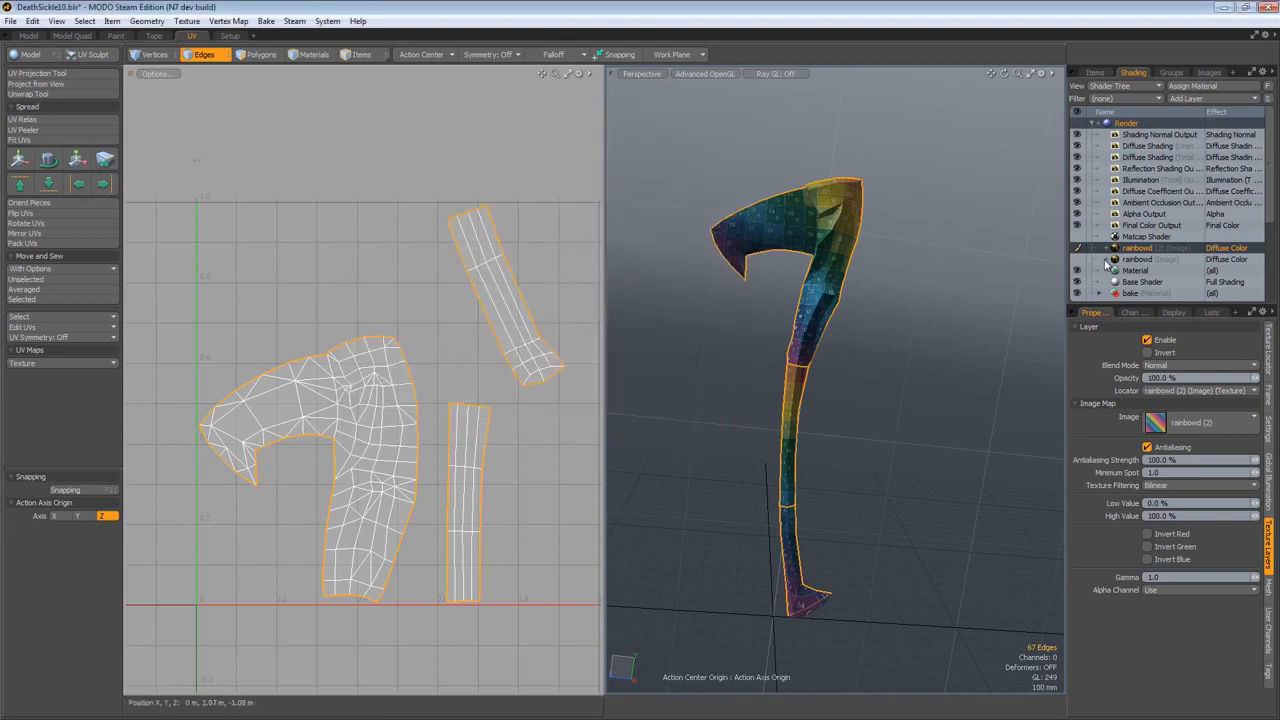
Step: Select the newly added rainbowd image layer and turn off its antialiasing
left_click_drag(810, 450, 930, 425, "alt")
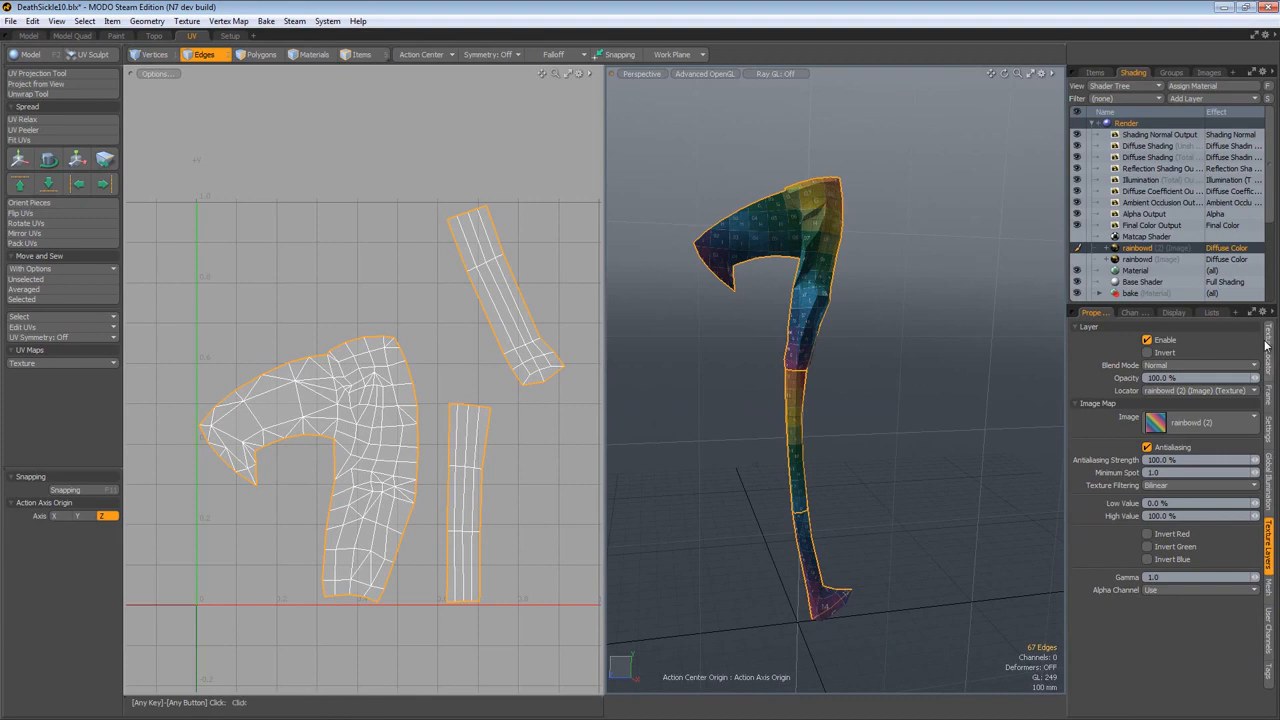
left_click(1149, 256)
left_click(1147, 247)
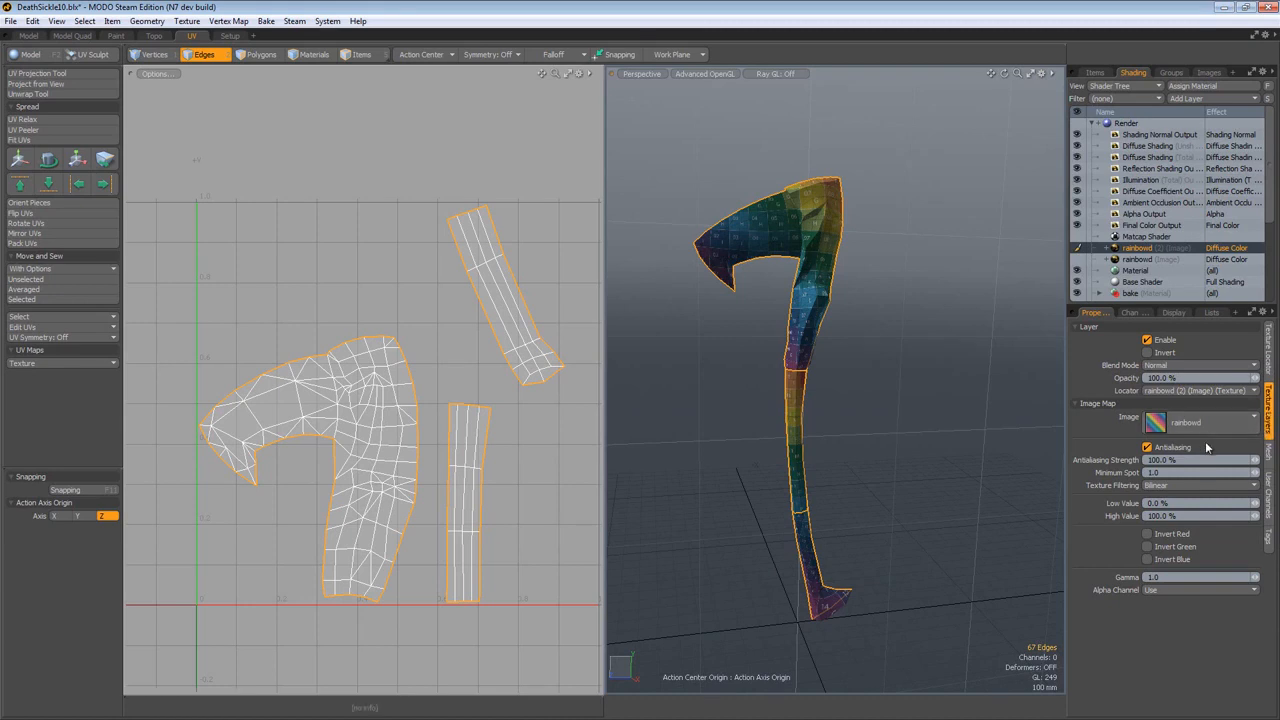
left_click(1147, 447)
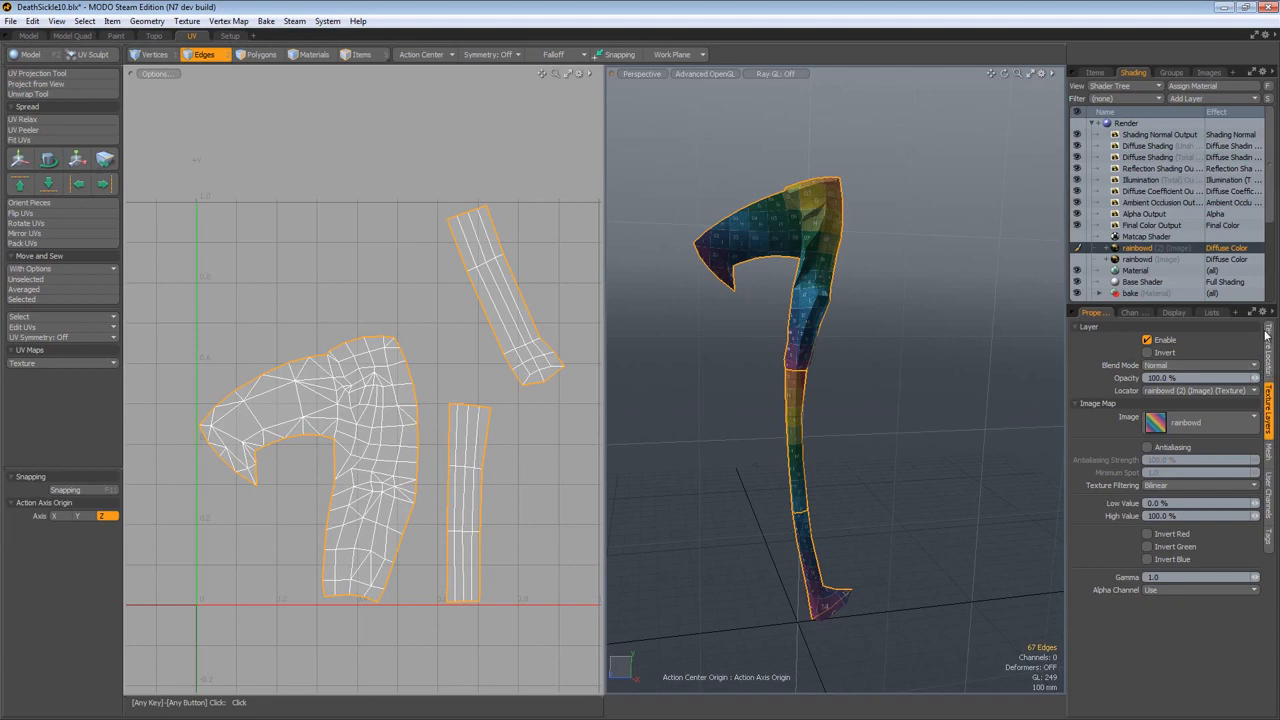
Step: Check that the new layer's texture locator projects through the Texture UV map and look at the UV map list
left_click(1267, 337)
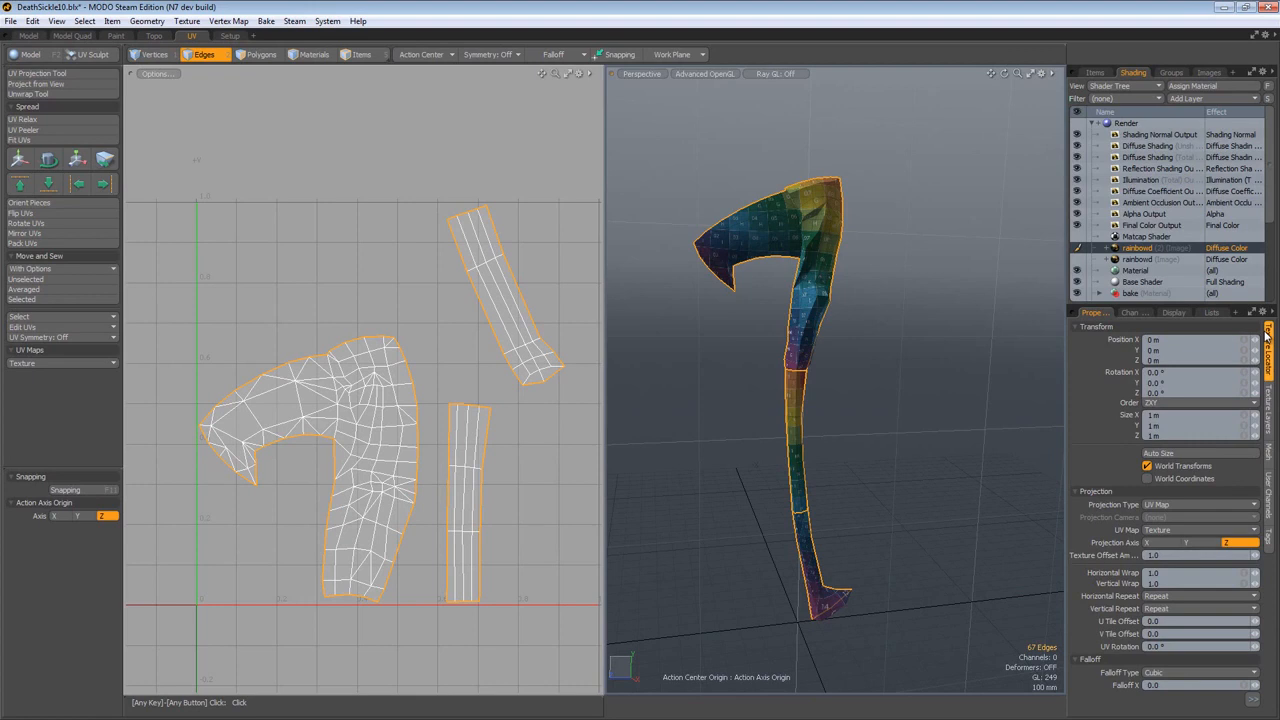
left_click(1177, 533)
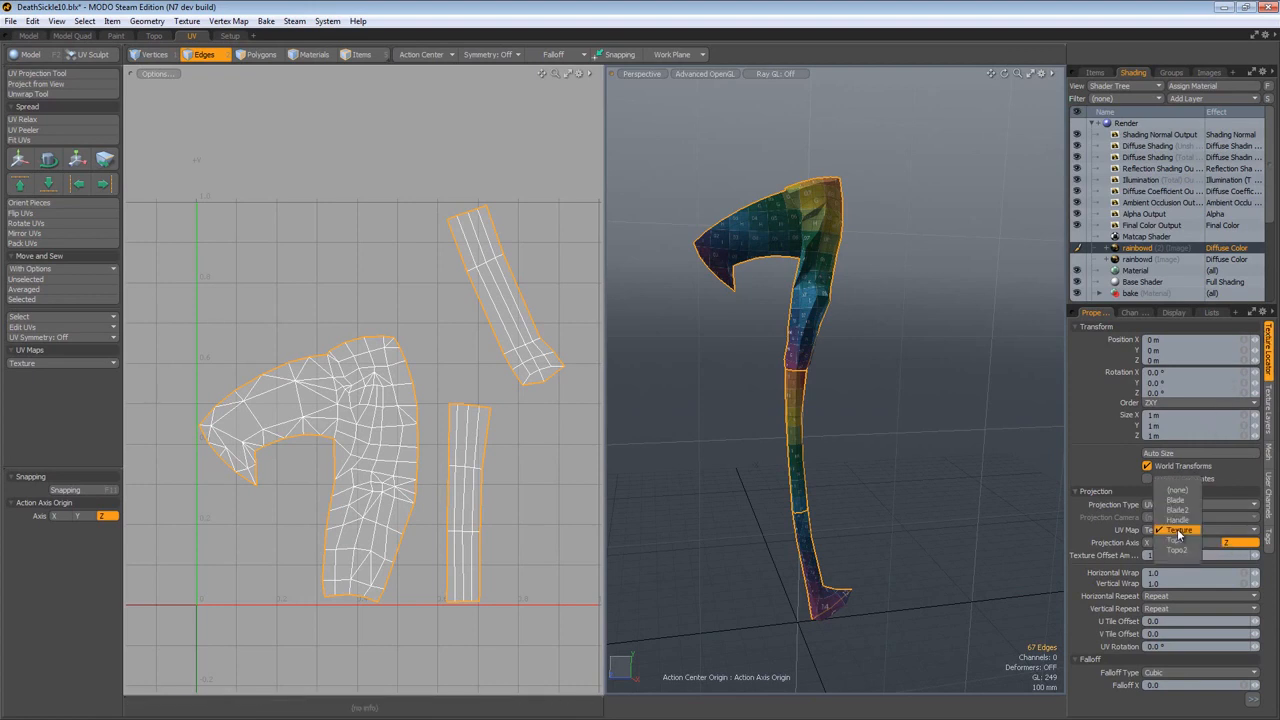
left_click(1177, 532)
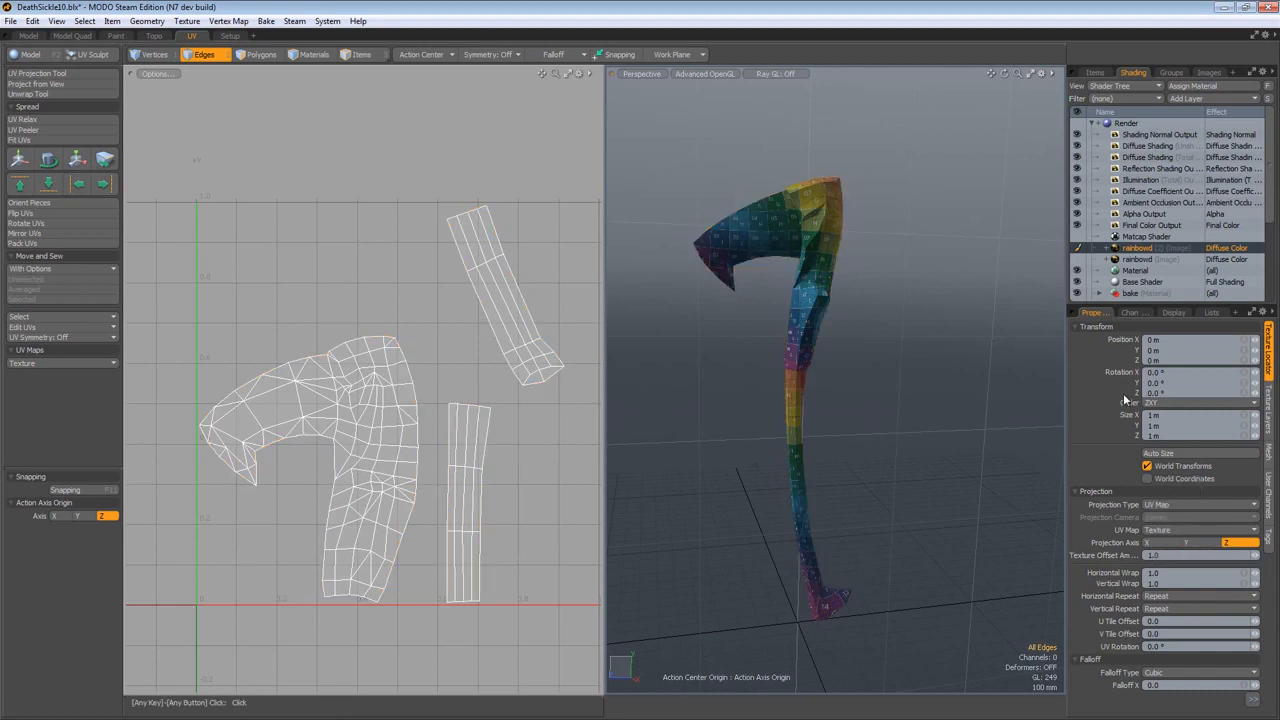
left_click(1212, 313)
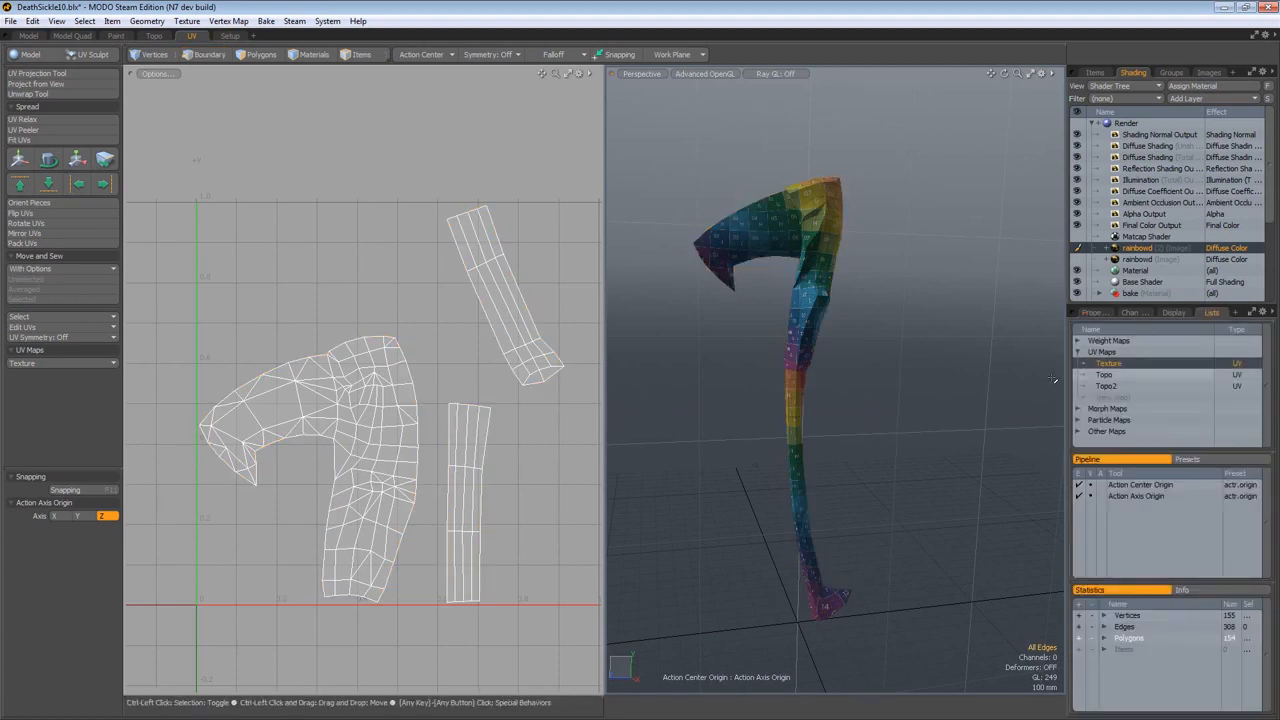
Step: Select all polygons of the large UV island containing the blade and upper handle
key("ctrl+2")
key("3")
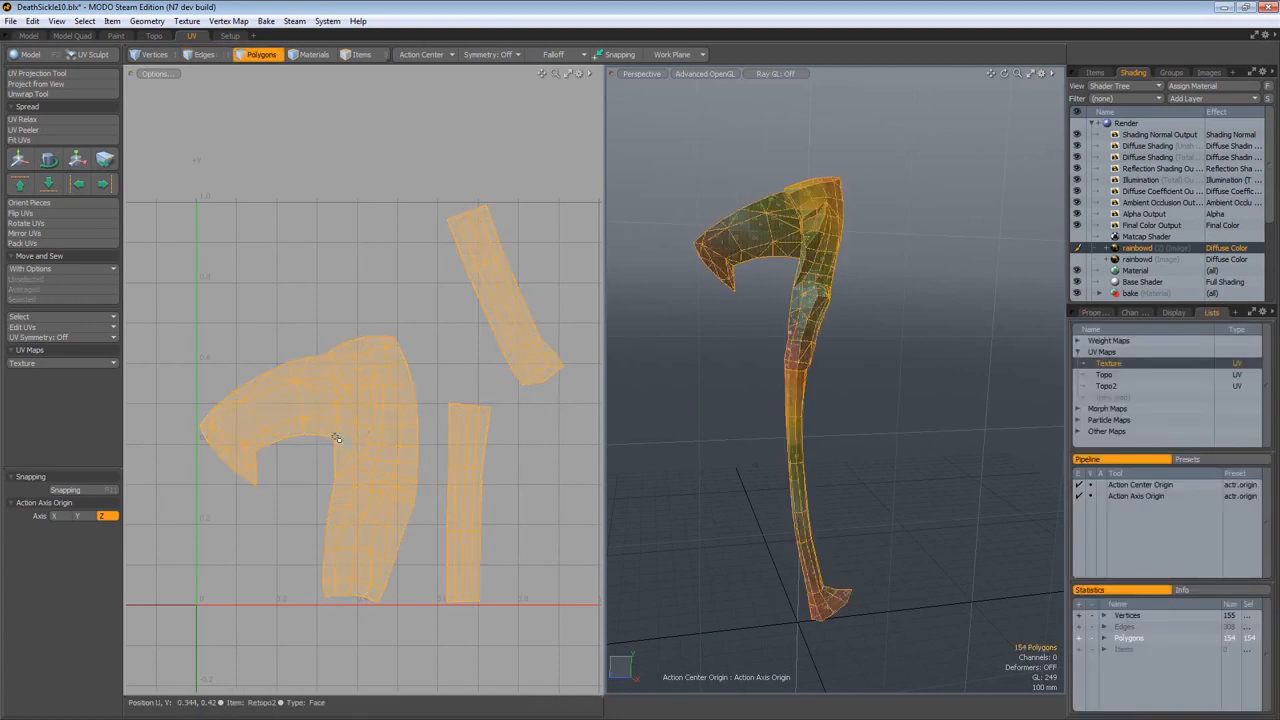
left_click_drag(338, 439, 362, 432)
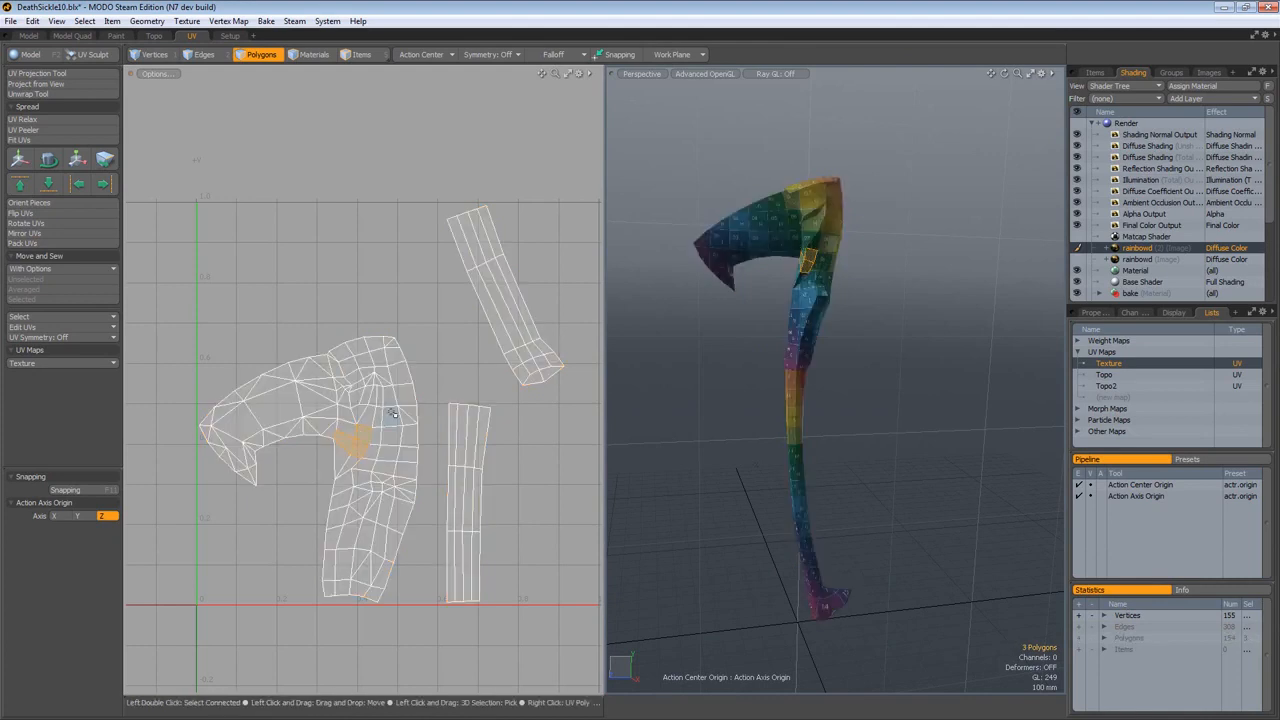
double_click(376, 418)
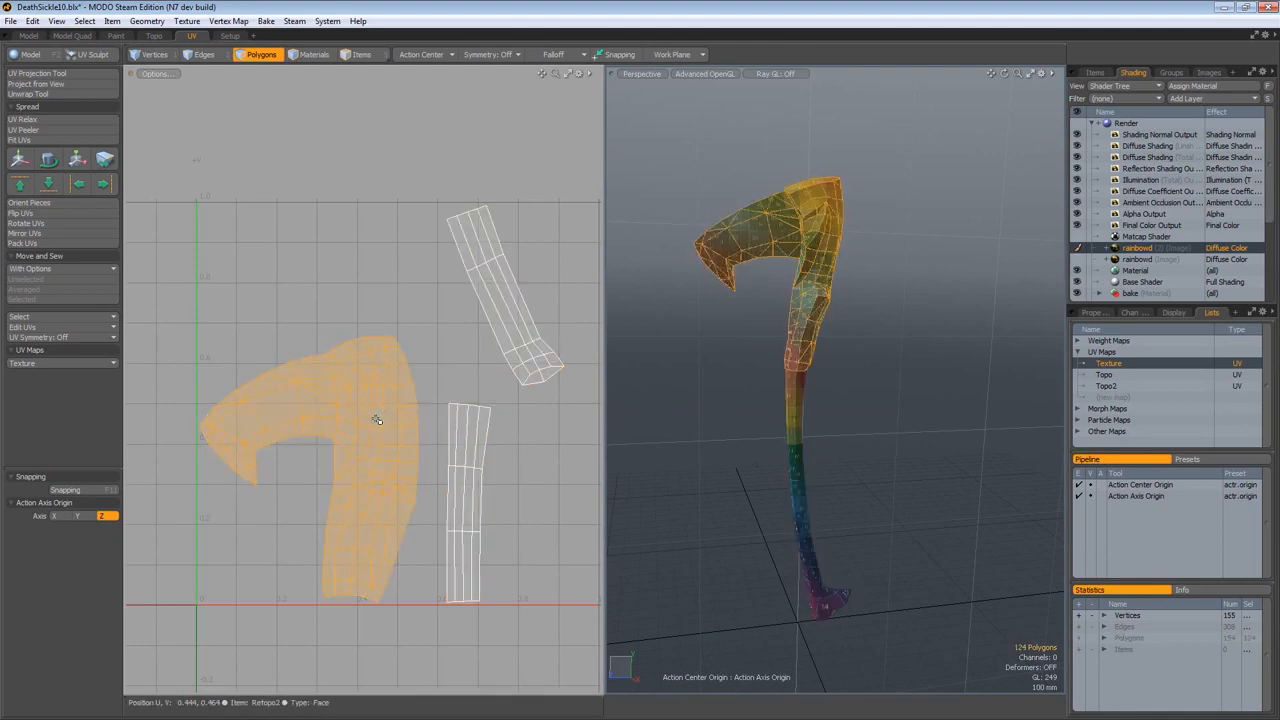
Step: Move the blade island upward within the UV square using a selection-based action center, then drop the tool and clear the selection
key("y")
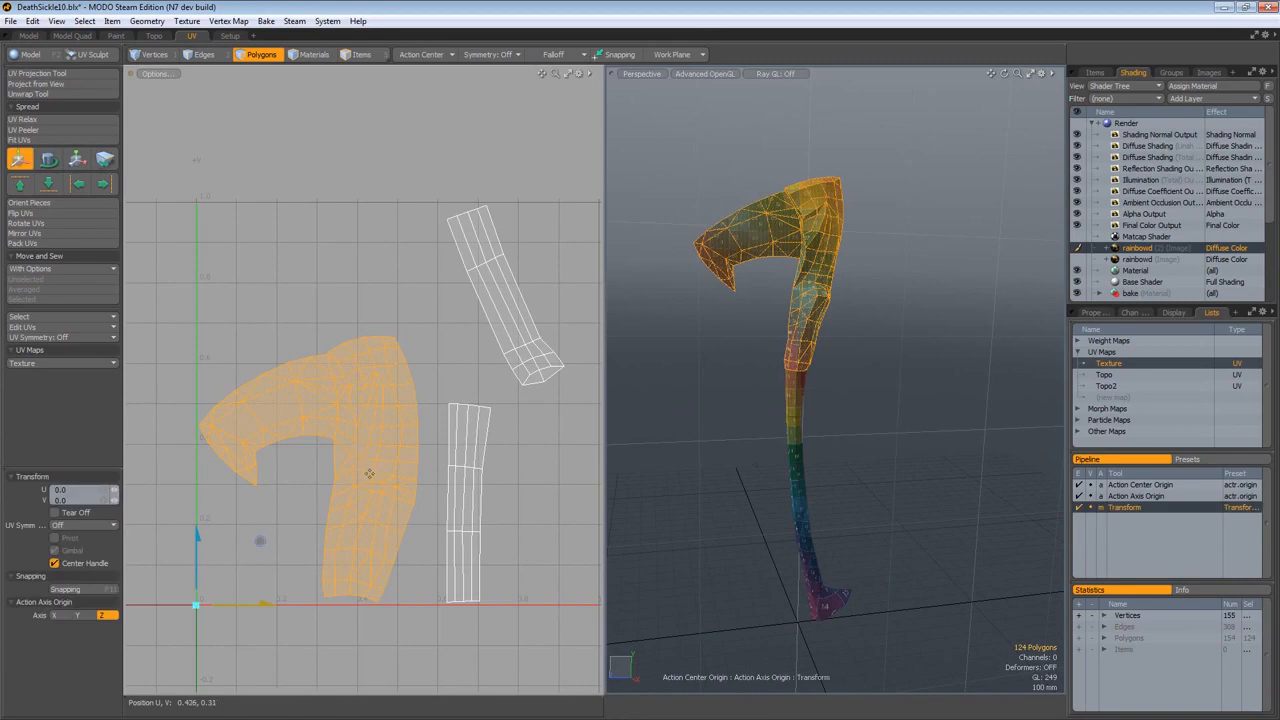
key("3")
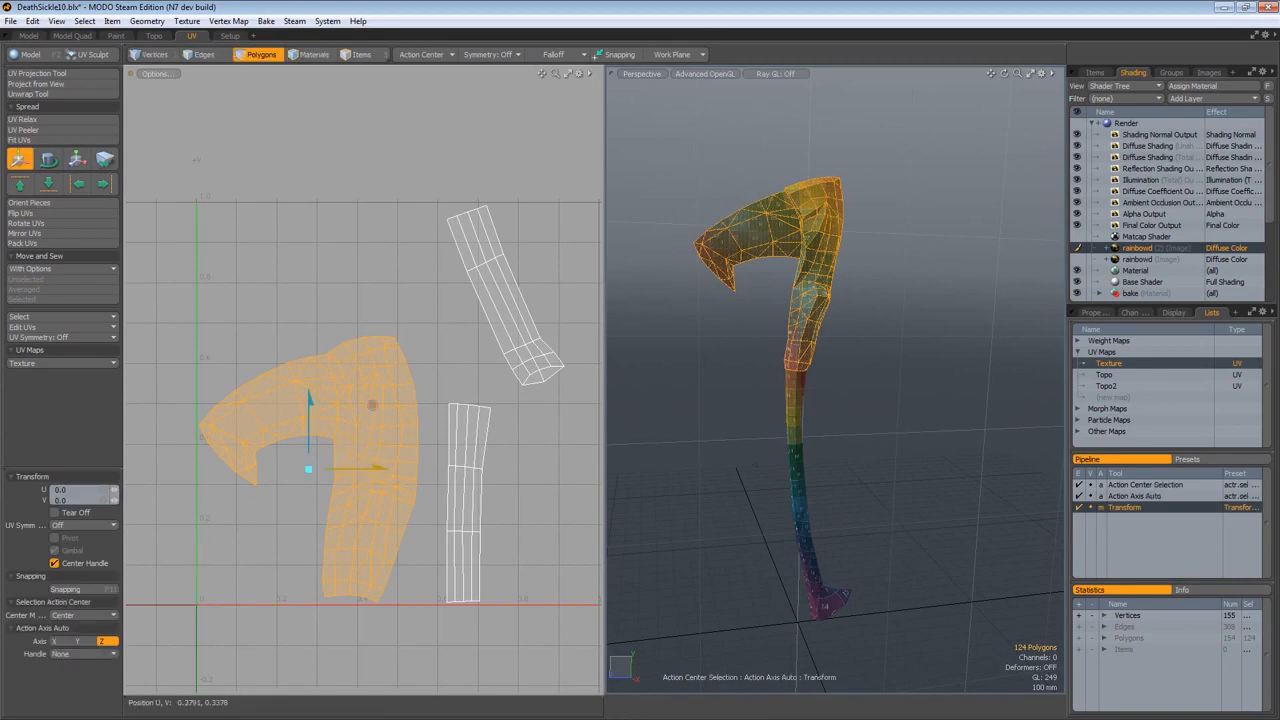
left_click_drag(352, 466, 328, 348)
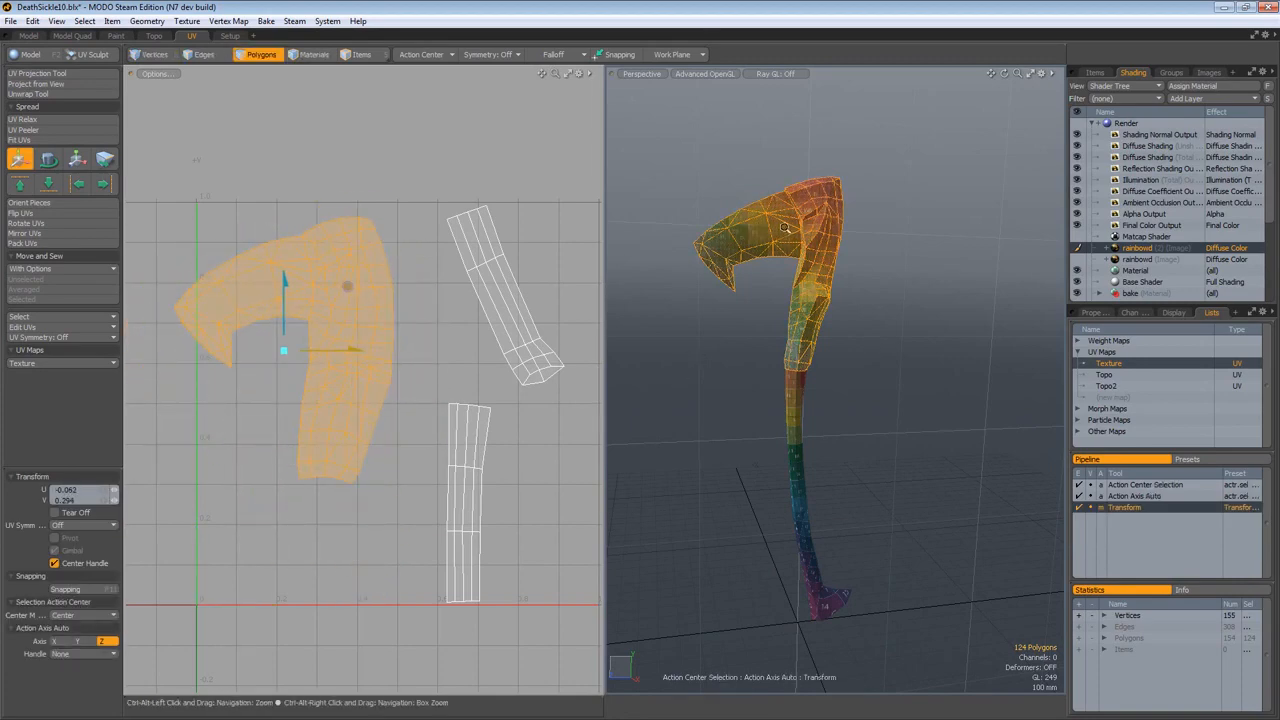
left_click_drag(785, 228, 968, 371, "ctrl+alt")
left_click_drag(284, 349, 313, 383)
left_click_drag(906, 360, 769, 199, "ctrl+alt")
key("space")
left_click(766, 326)
Step: Examine the rainbow checker texture on the blade and handle for stretching, from close up and at full length
left_click_drag(872, 346, 857, 378, "alt")
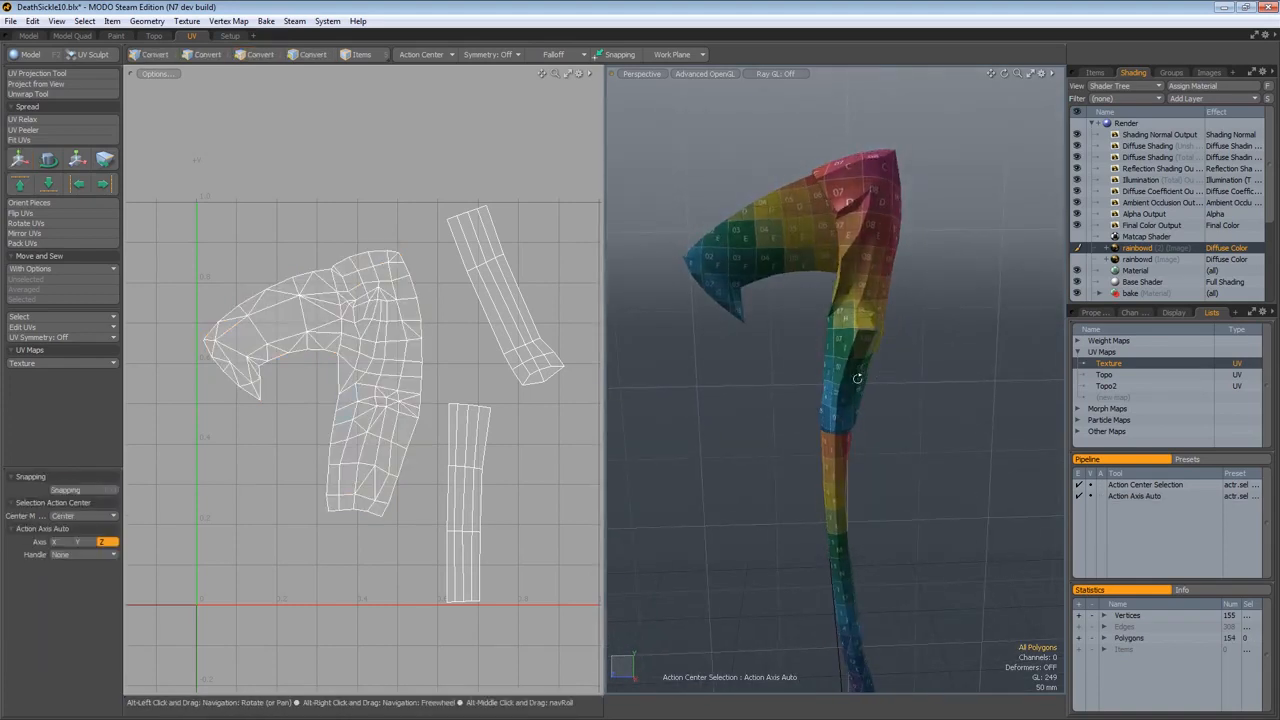
left_click_drag(854, 166, 938, 210, "ctrl+alt")
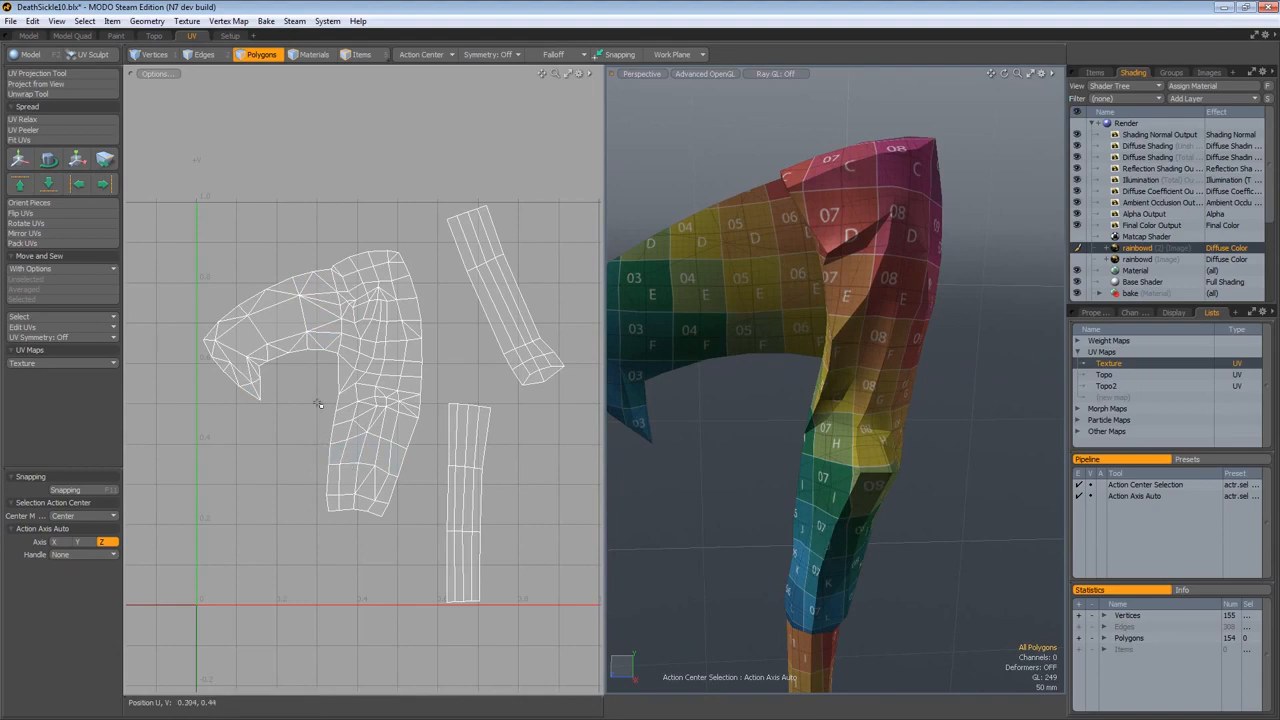
left_click_drag(800, 392, 743, 364, "alt")
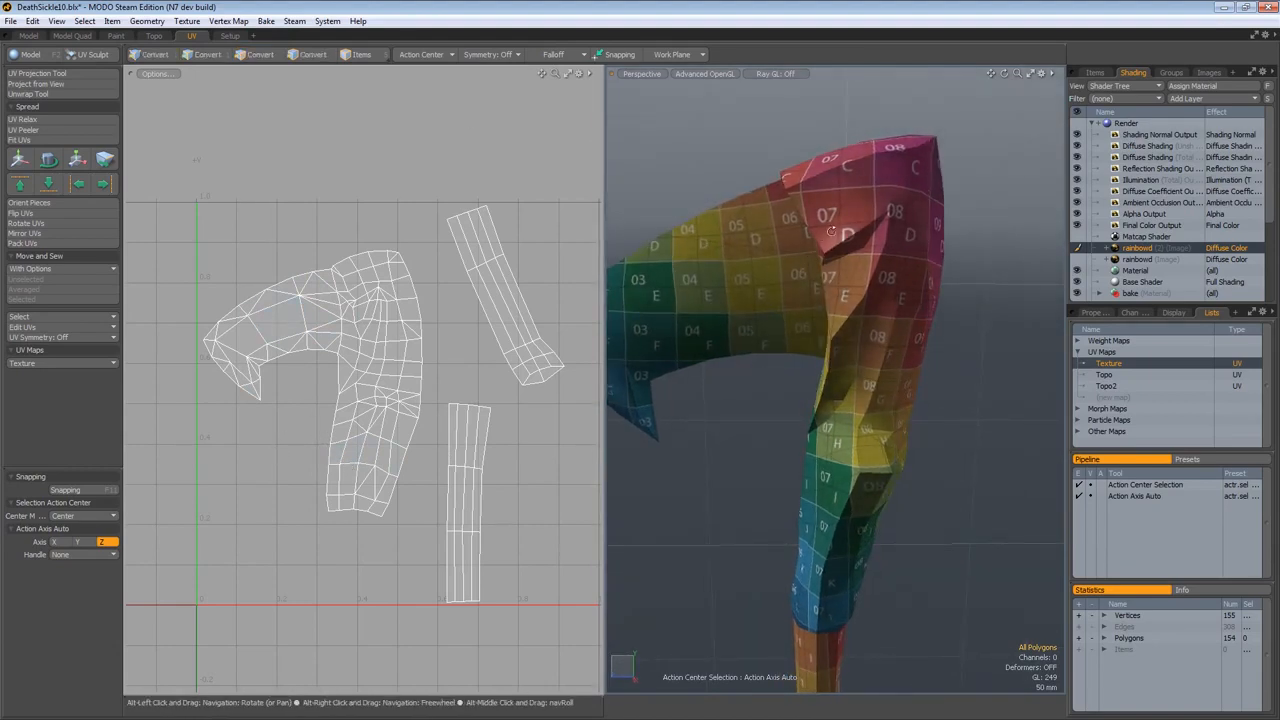
scroll(826, 372, "down", 4)
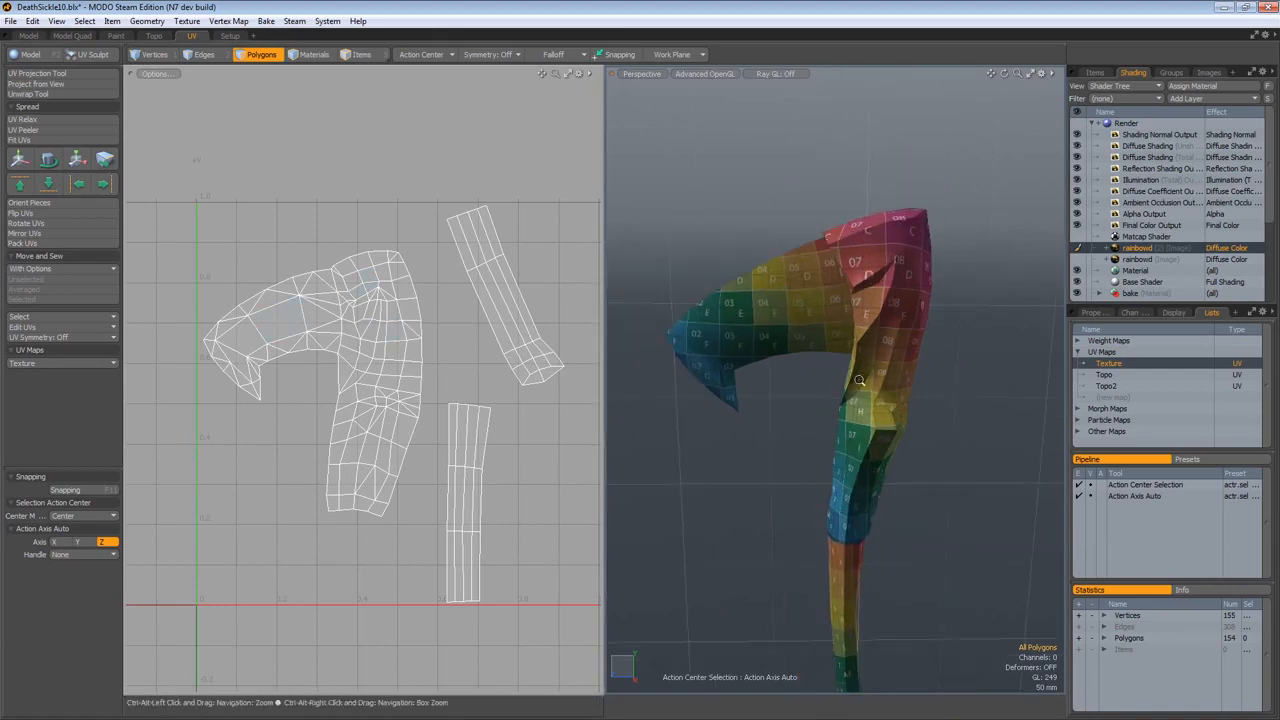
left_click_drag(818, 378, 835, 214, "alt+shift")
scroll(855, 267, "down", 2)
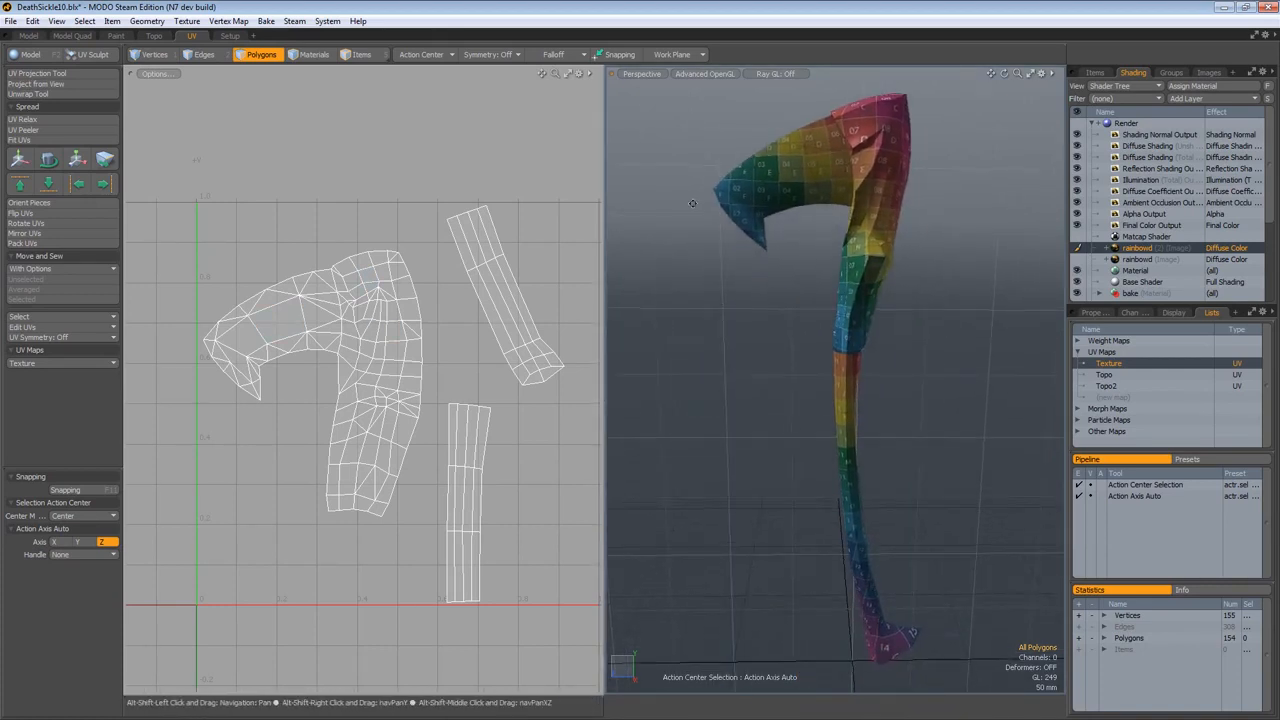
Step: Relax all UV islands with UV Relax in Adaptive mode using 2000 iterations
left_click(40, 122)
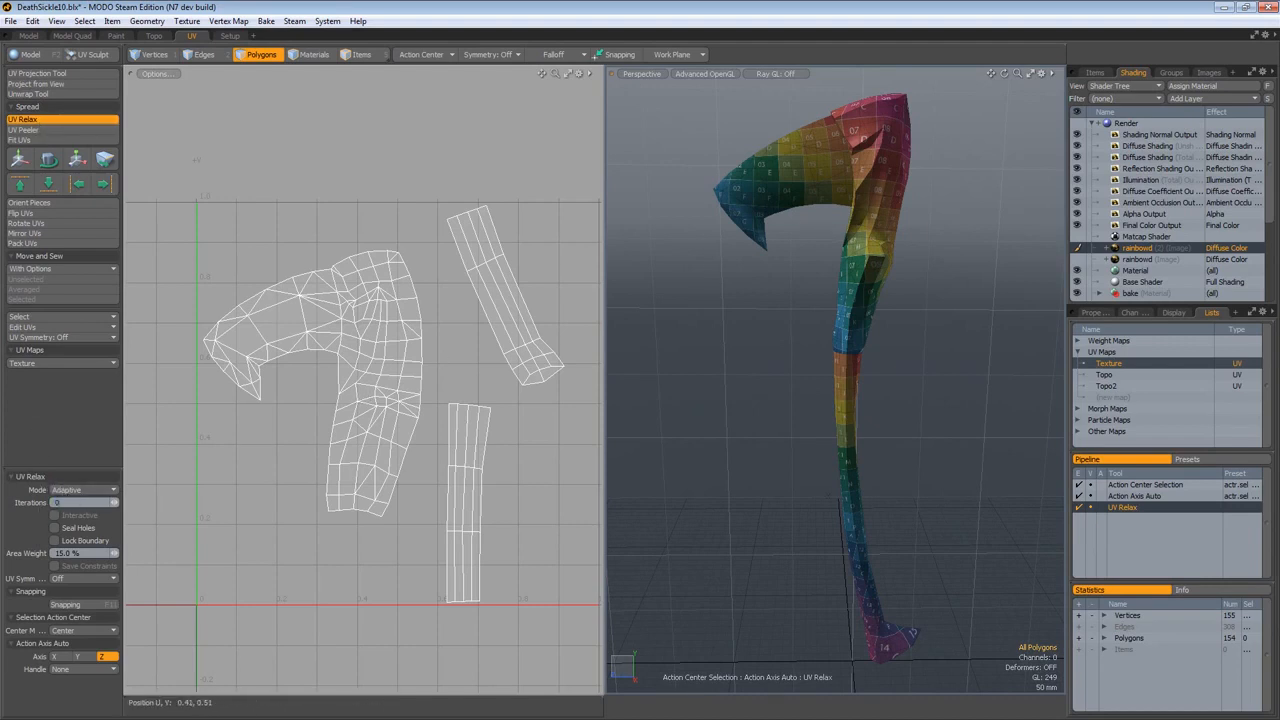
left_click_drag(362, 399, 525, 399)
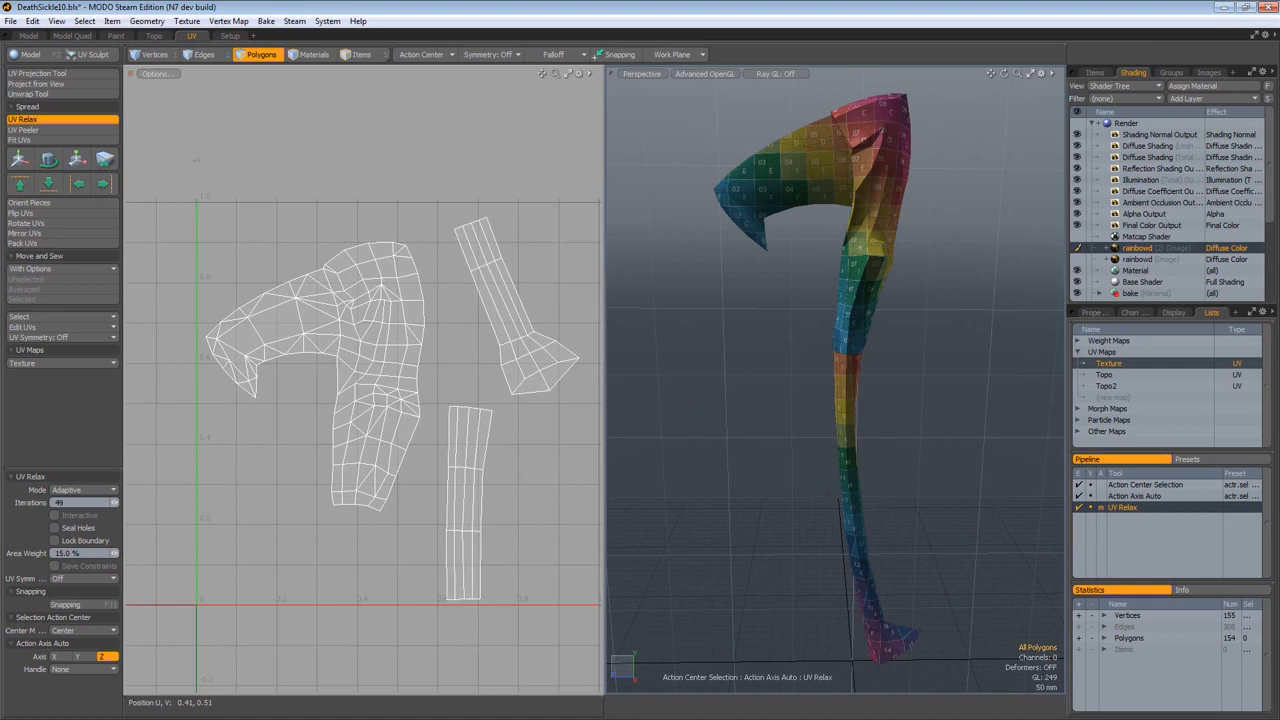
key("alt")
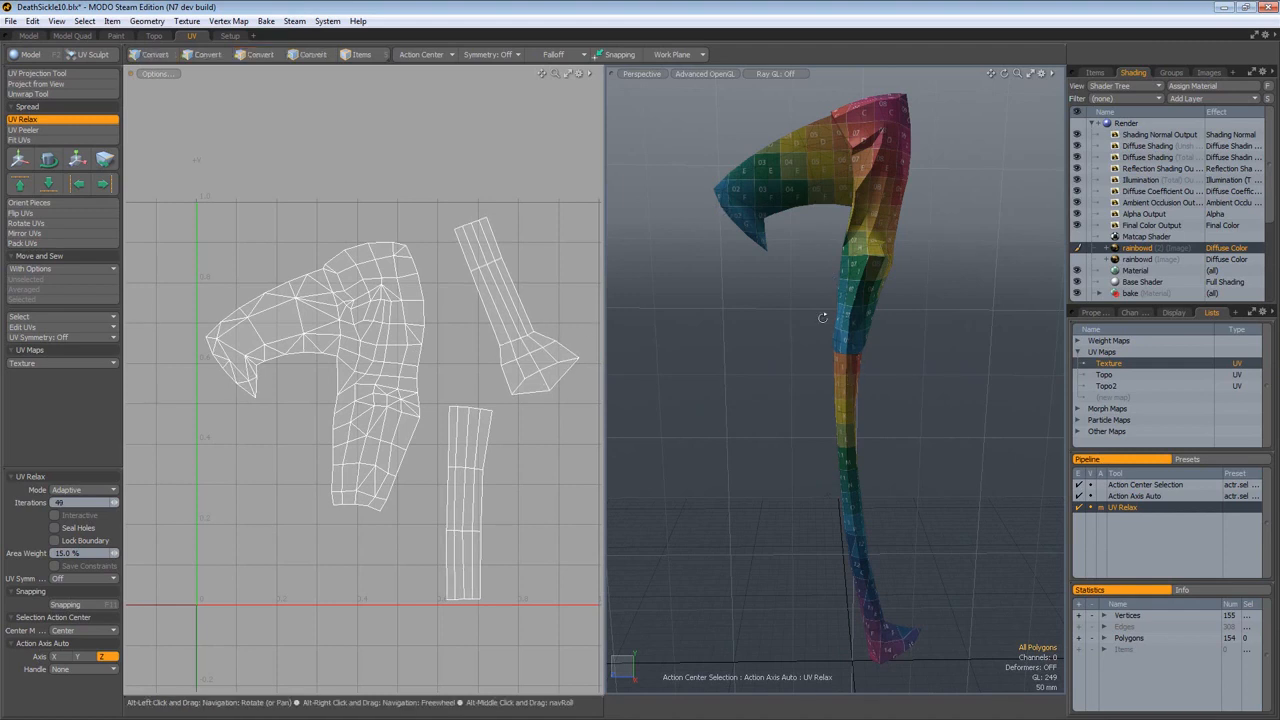
left_click_drag(282, 382, 388, 413)
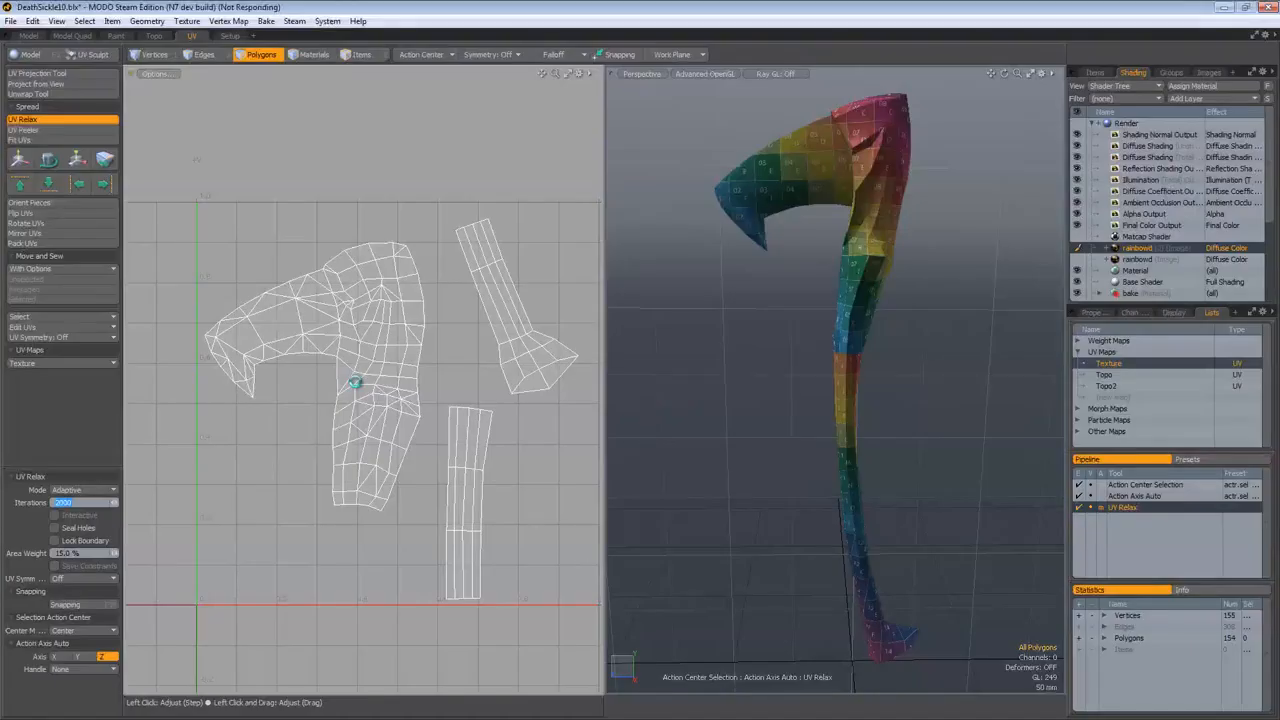
left_click(357, 380)
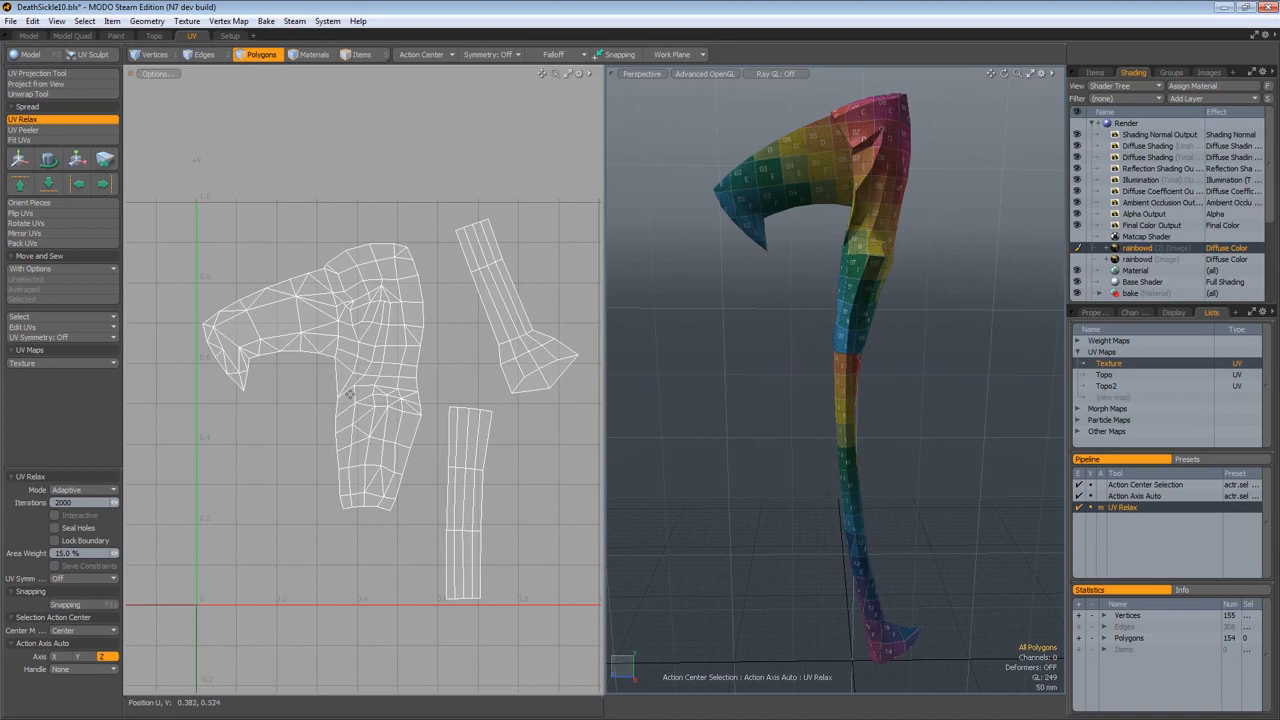
Step: Try to move the blade island sideways within the UV square, then undo the move and clear the selection
key("space")
left_click_drag(364, 352, 374, 329)
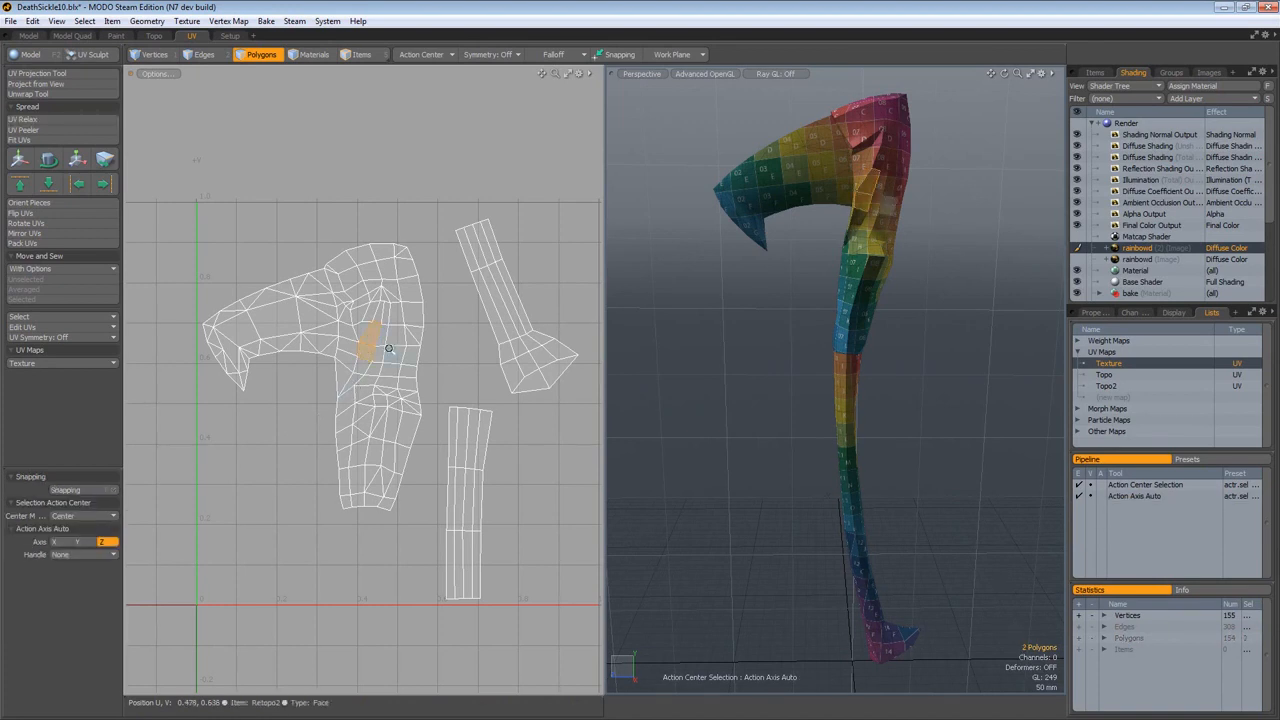
scroll(290, 320, "down", 3)
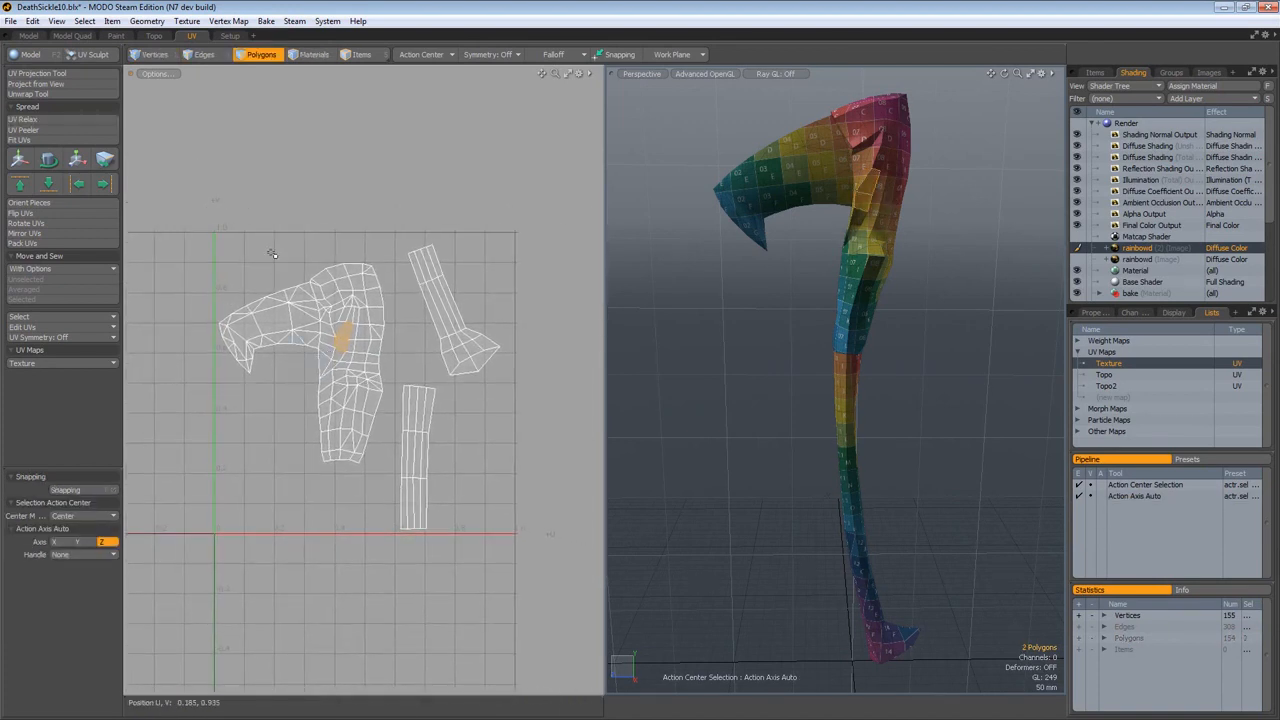
key("]")
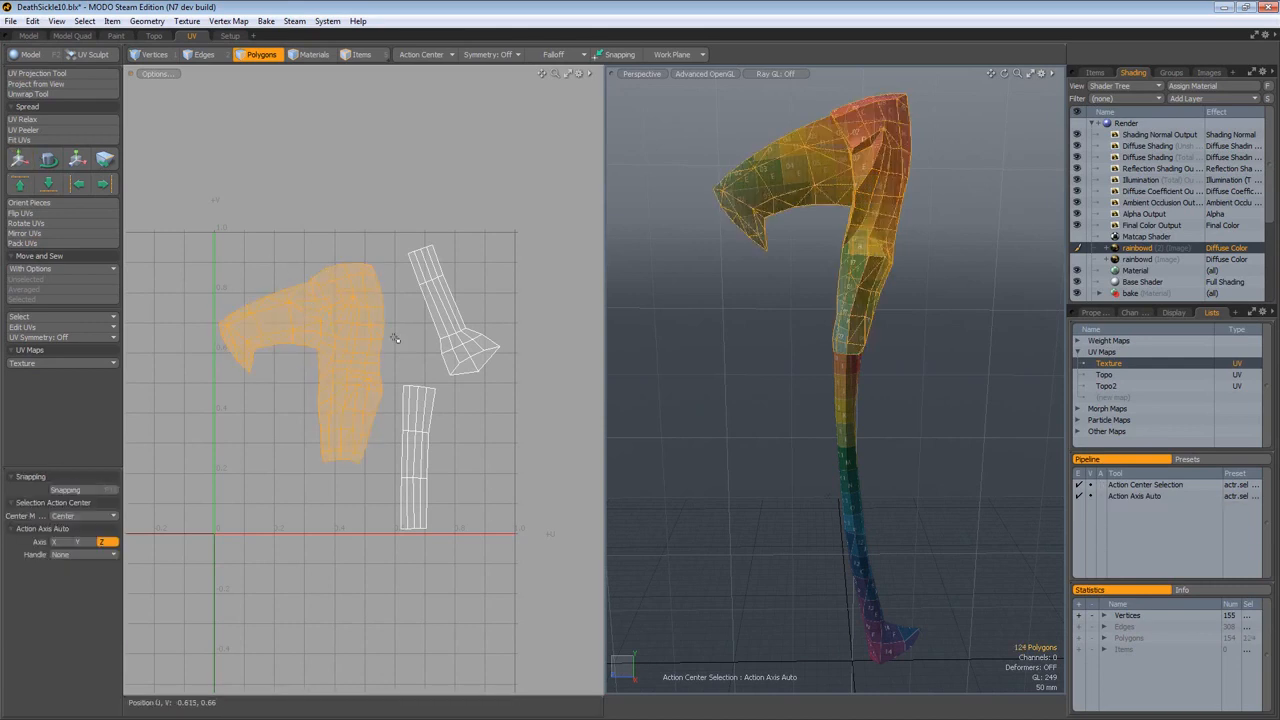
key("w")
left_click_drag(354, 329, 466, 306)
key("ctrl+z")
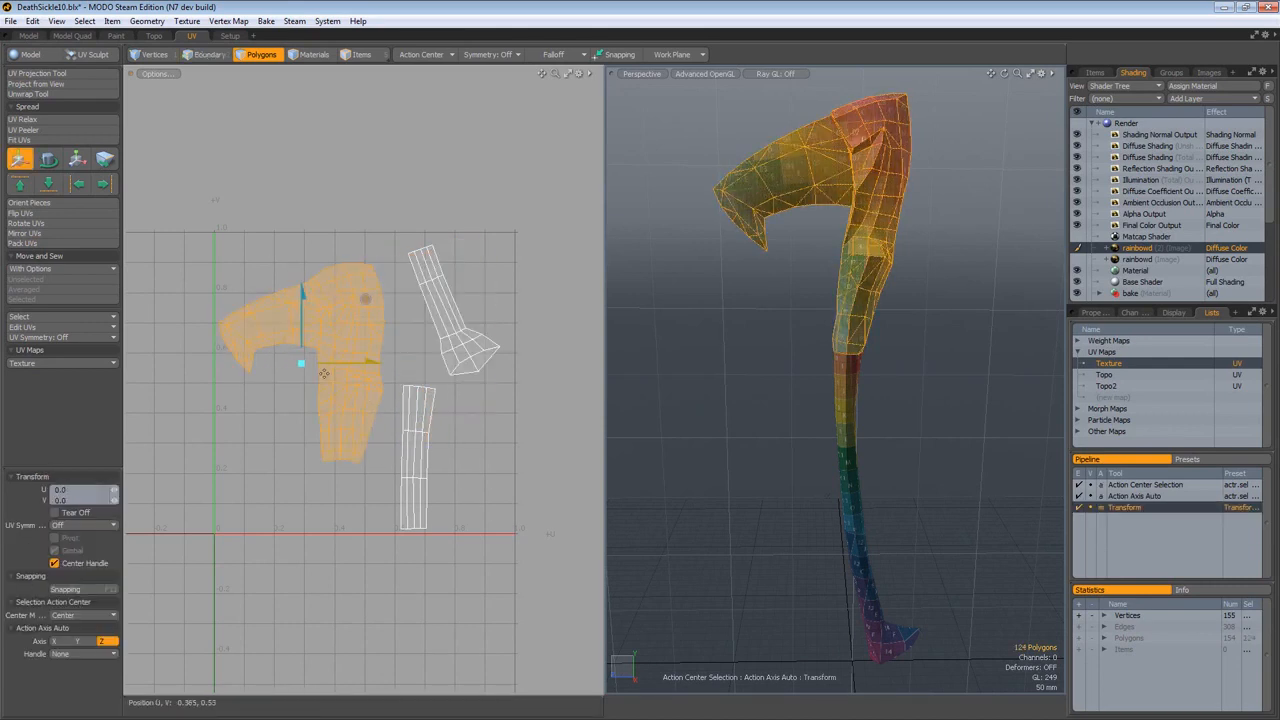
key("space")
left_click(140, 255)
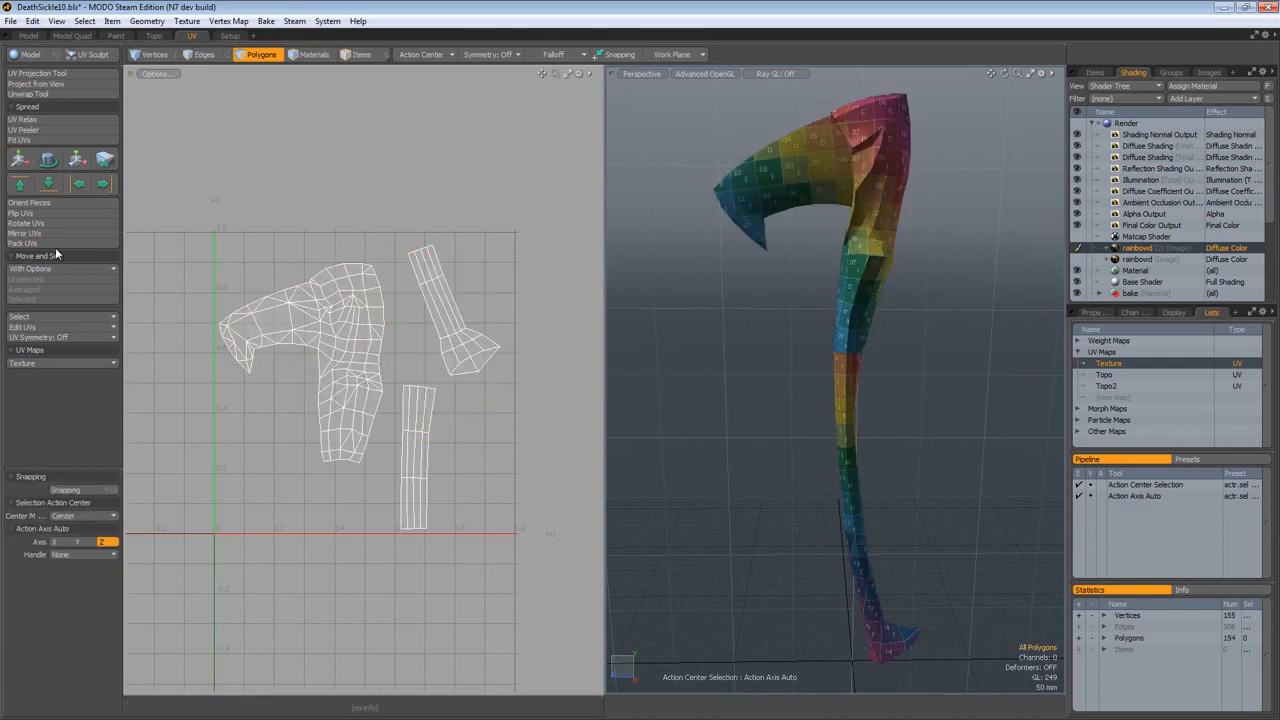
Step: Try packing all UV islands automatically with Pack UVs, then undo the packing
left_click(55, 243)
left_click(1201, 329)
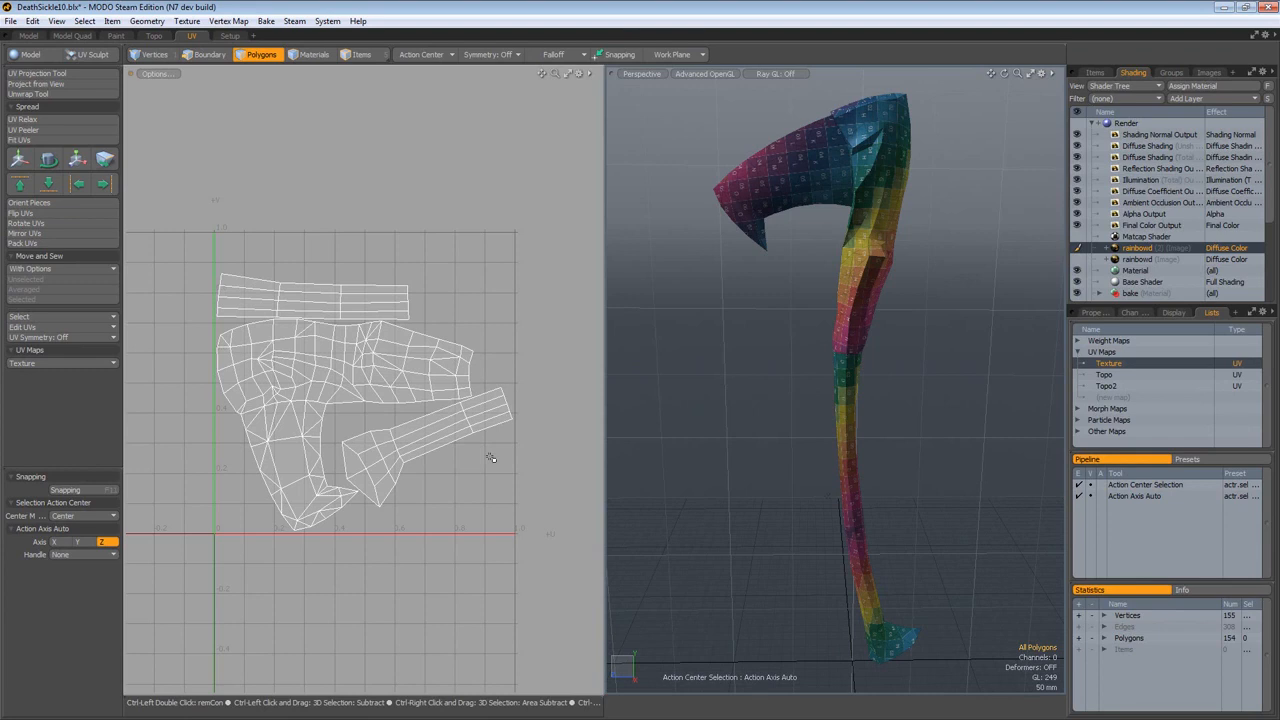
key("ctrl+z")
Step: Select the whole blade island and move it 0.425 in U and 0.085 in V, toward the UV square's upper right corner
left_click(342, 318)
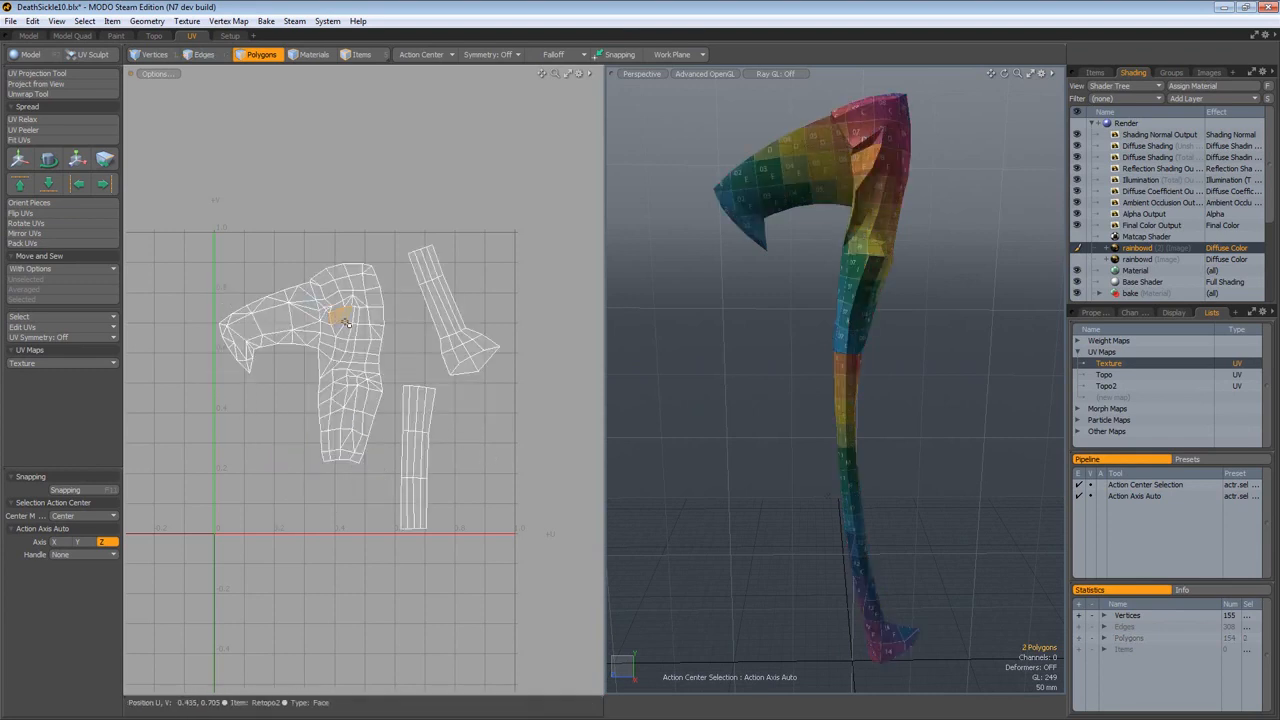
double_click(342, 318)
key("w")
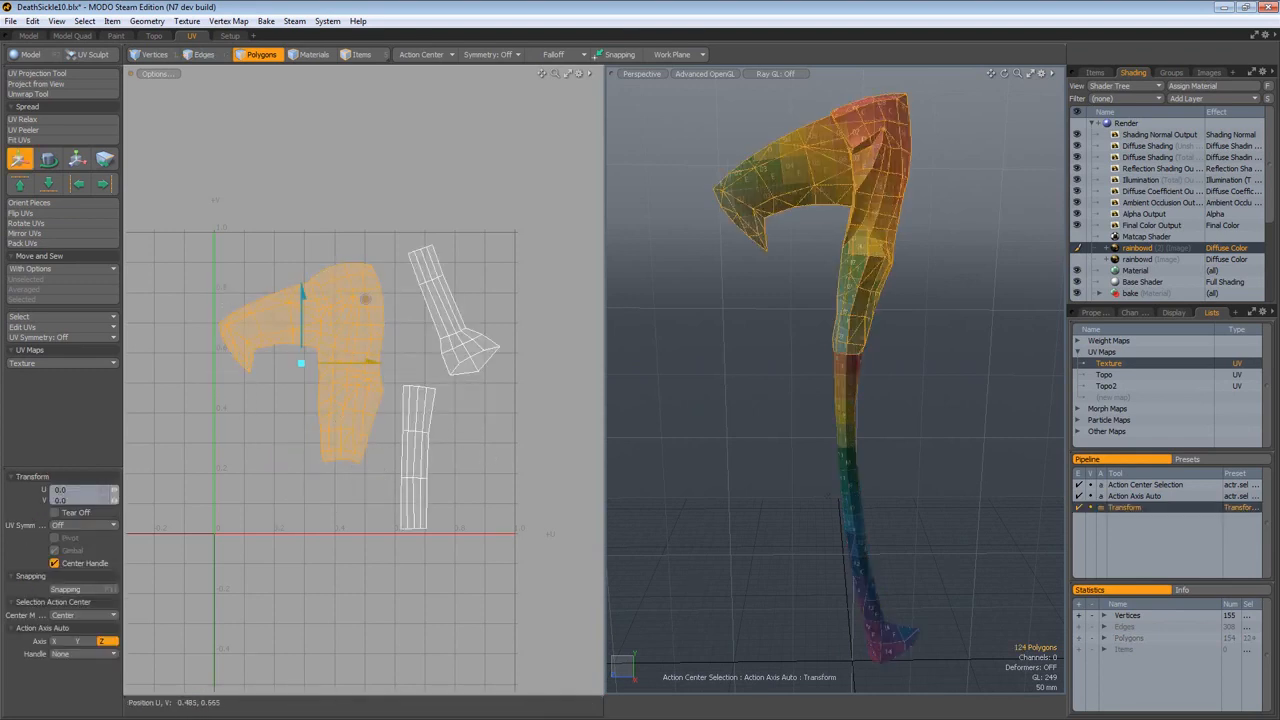
left_click_drag(301, 363, 427, 337)
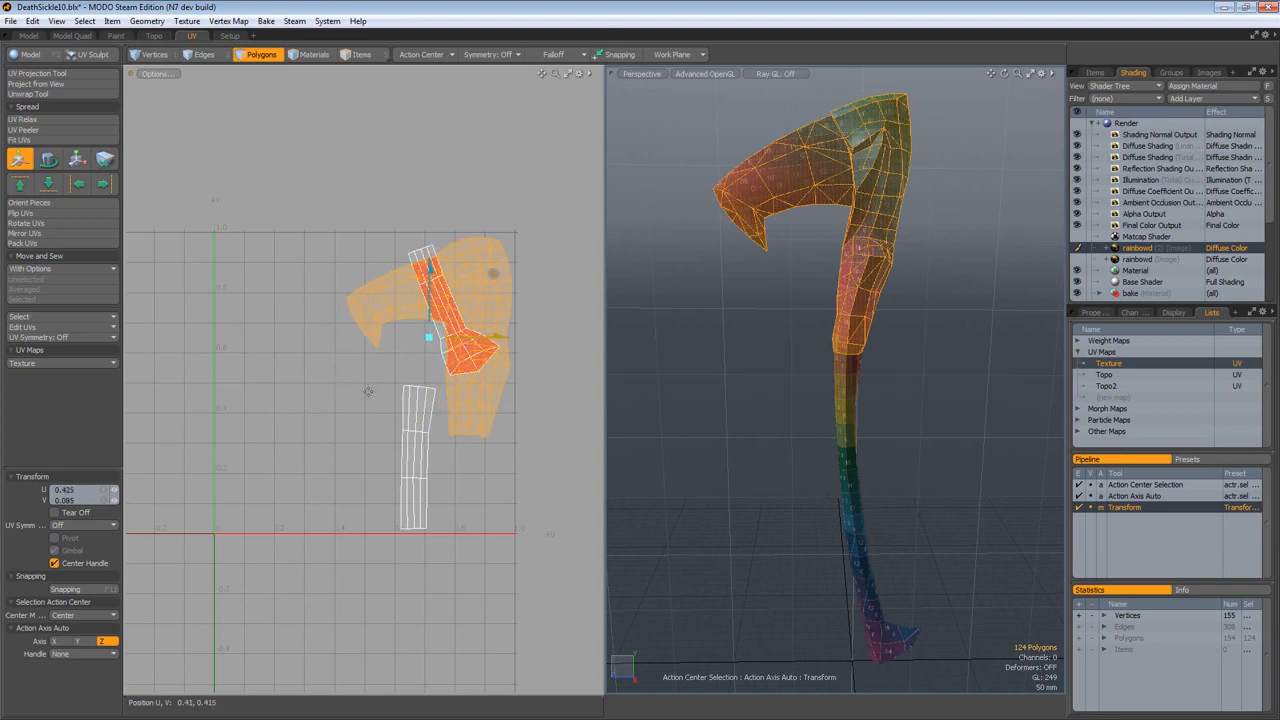
key("space")
Step: Select only the straight middle-handle island and move it up and left, beside the tip of the blade island
left_click(419, 432)
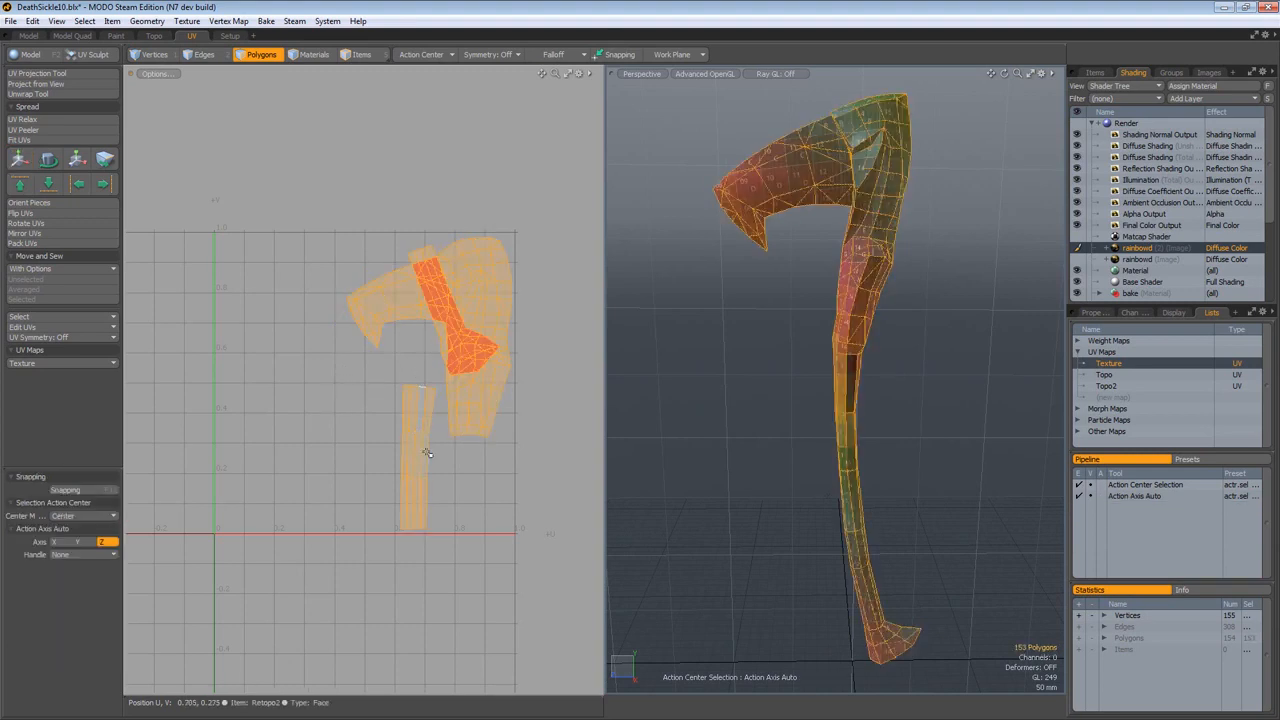
double_click(417, 461)
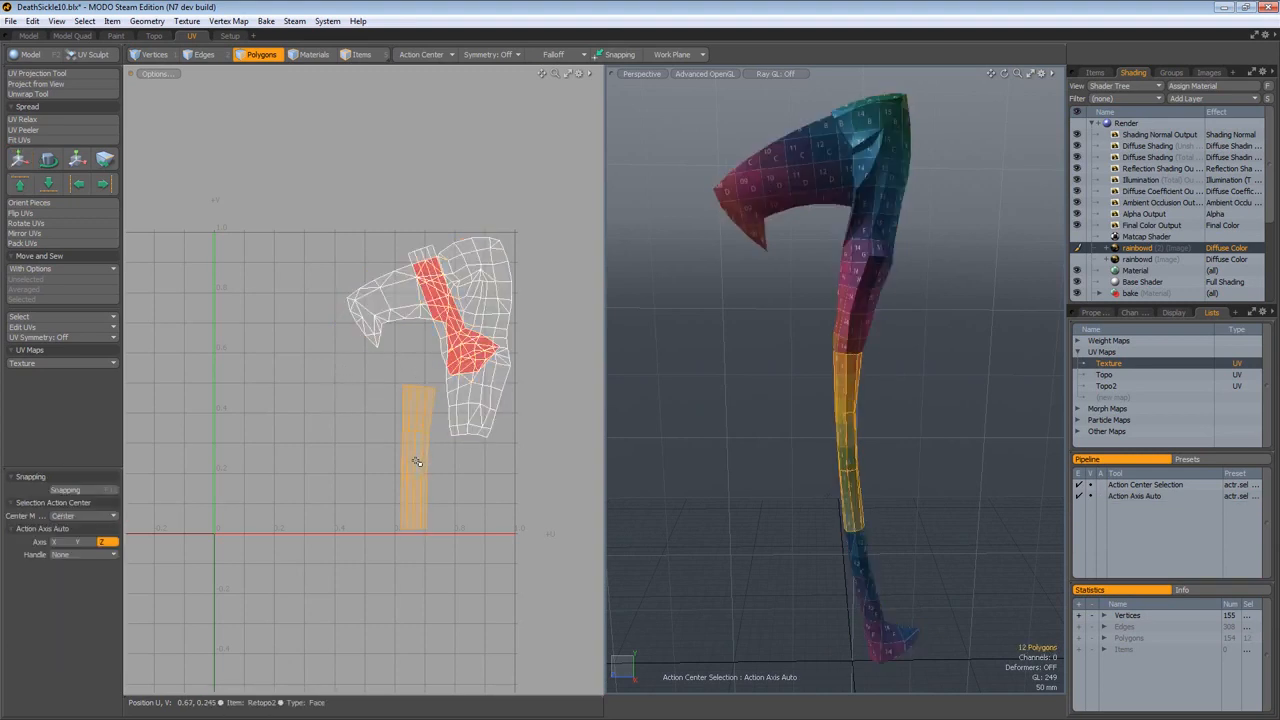
key("w")
left_click_drag(414, 453, 334, 391)
key("space")
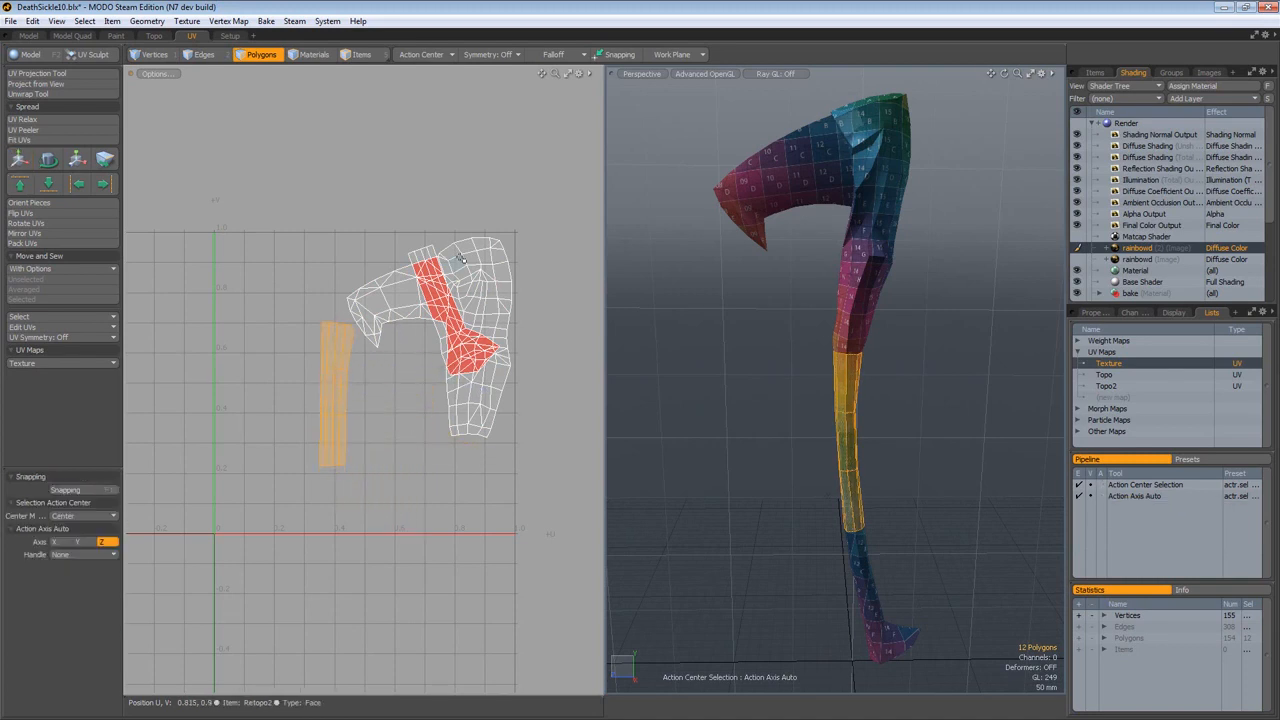
Step: Select the flared handle-end island, rotate it upright and place it in the gap beneath the blade
left_click(424, 254)
double_click(422, 253)
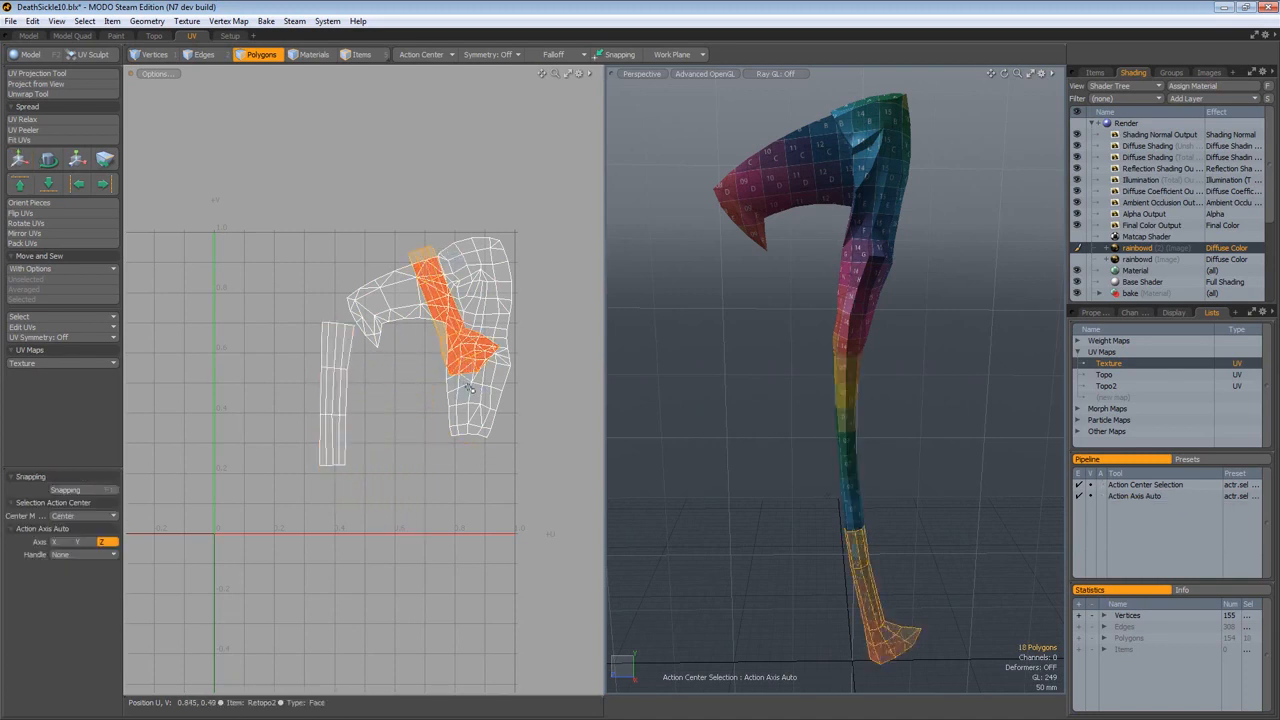
key("y")
left_click_drag(437, 376, 390, 413)
key("Escape")
key("Escape")
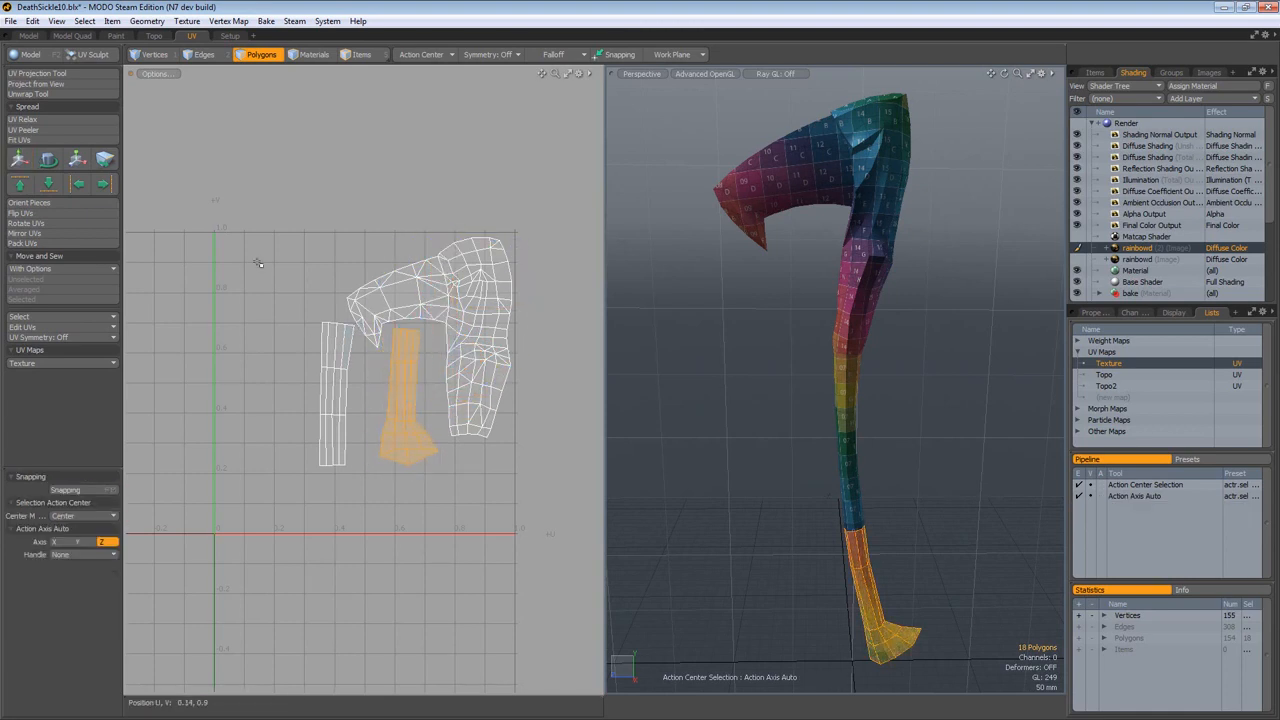
Step: Compare the island layouts of the Topo and Topo2 UV maps, then return to the Texture map
left_click(1098, 376)
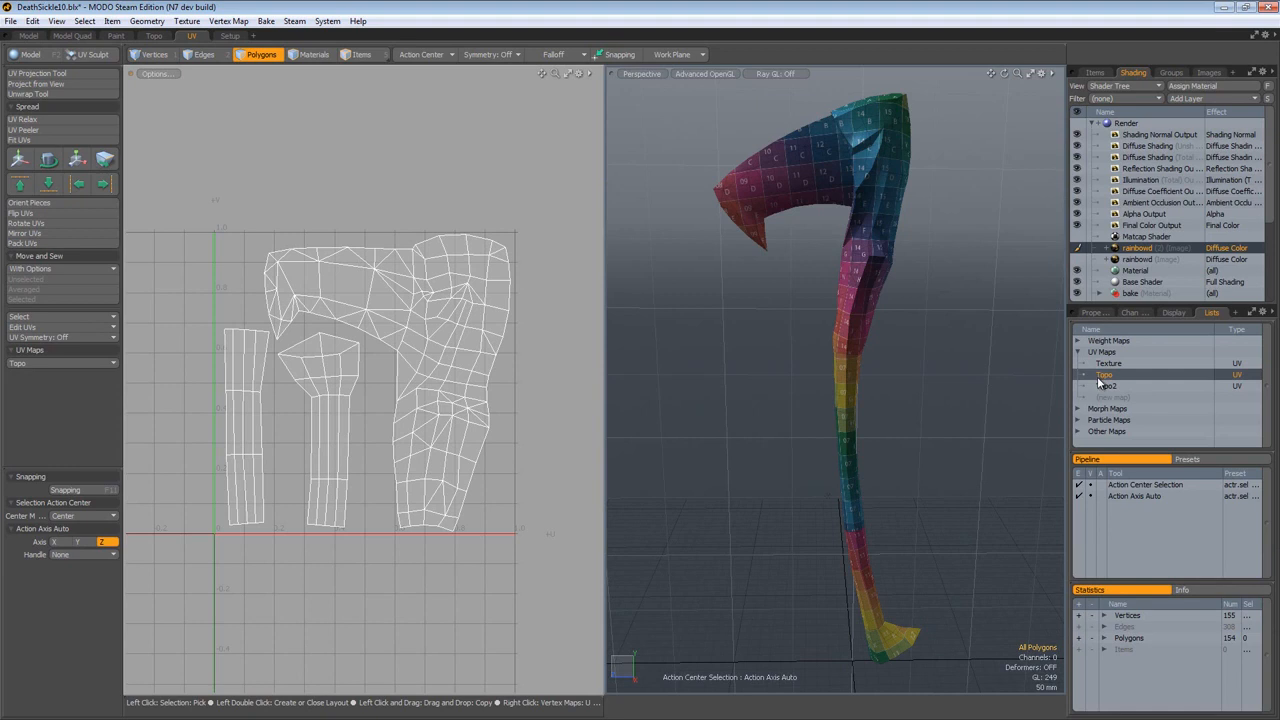
left_click(1103, 387)
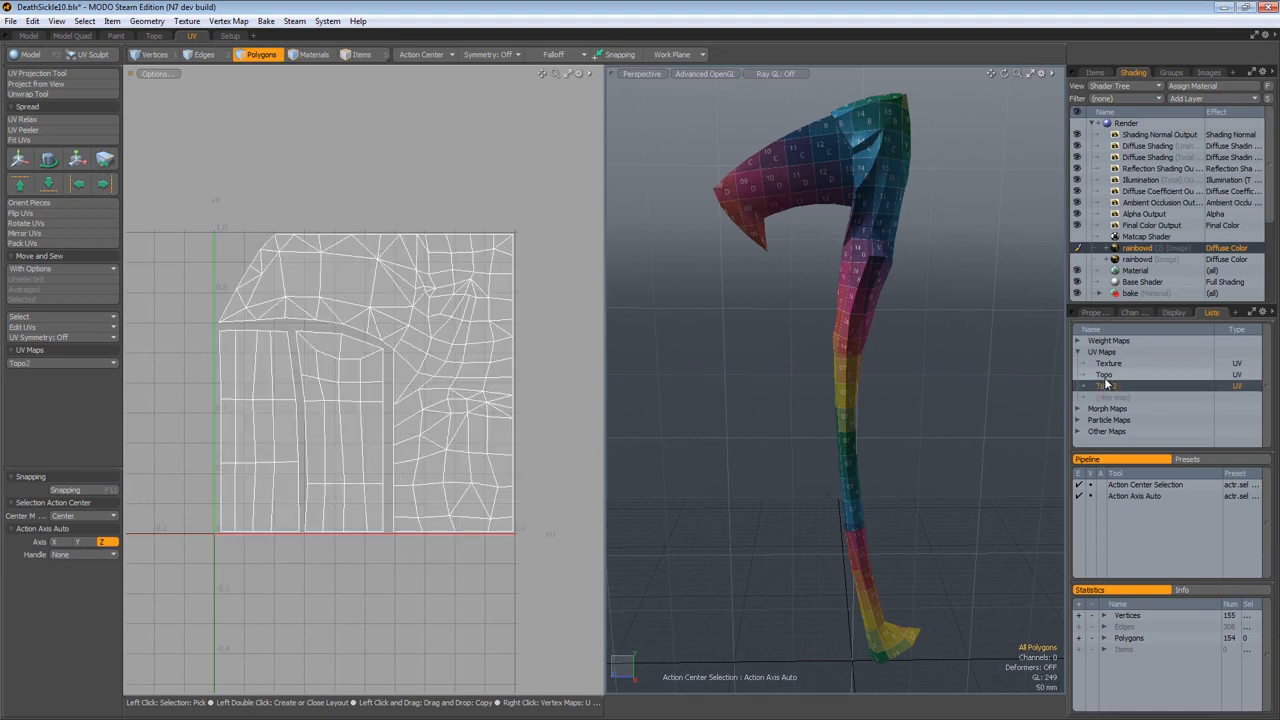
left_click(1107, 376)
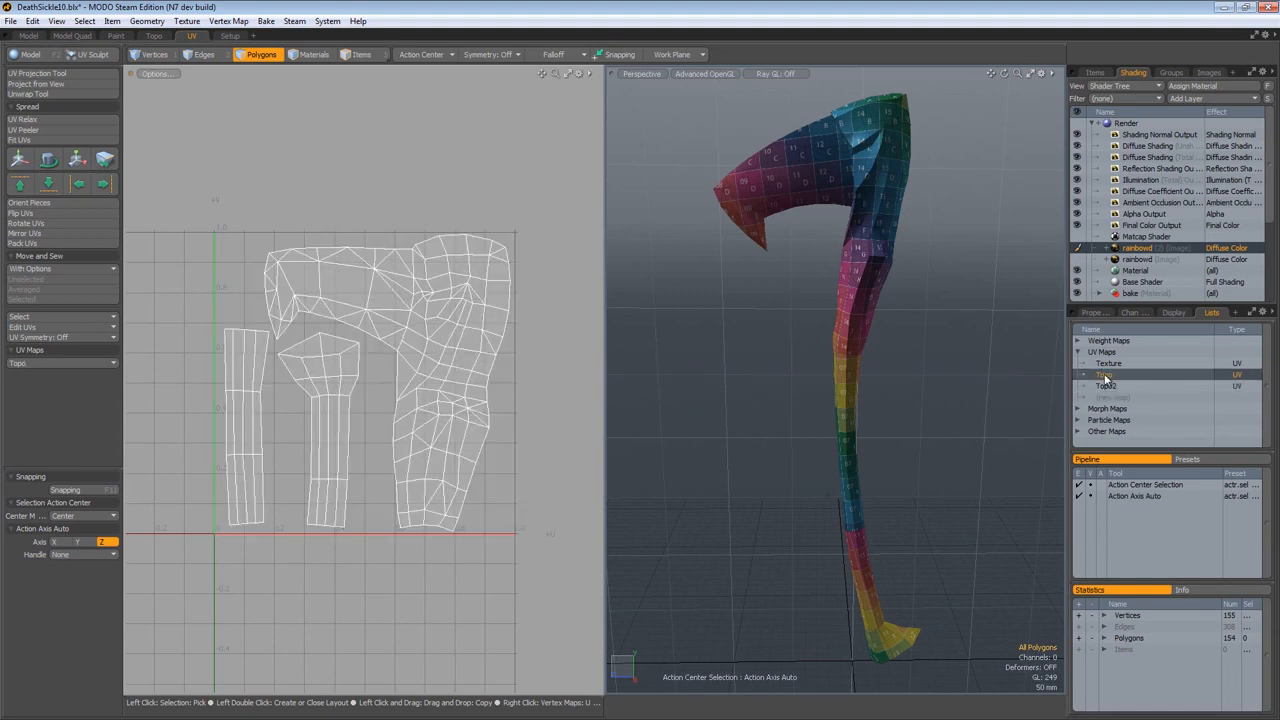
left_click(1105, 386)
left_click(1110, 375)
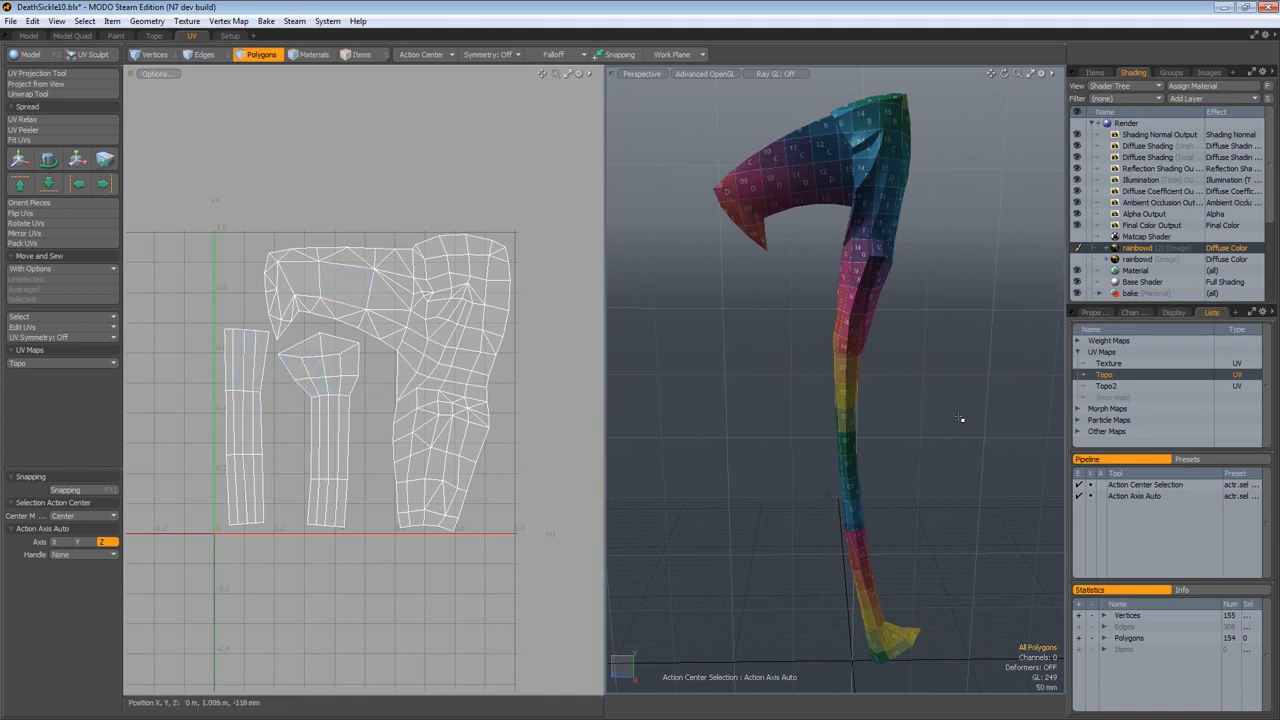
left_click(1109, 364)
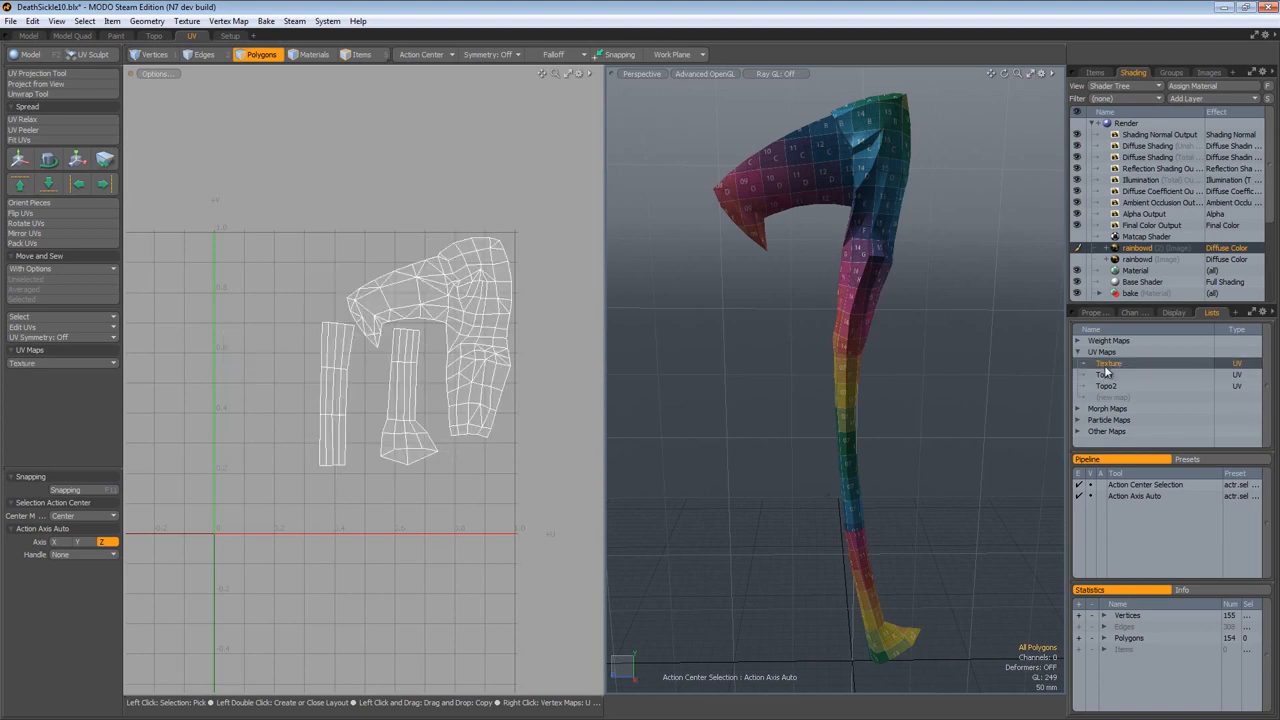
Step: Select both handle islands and move them up 0.09 in V to line up with the blade island's lower end, then clear the selection
left_click(395, 383)
left_click_drag(350, 388, 384, 334, "shift")
key("bracketright")
key("w")
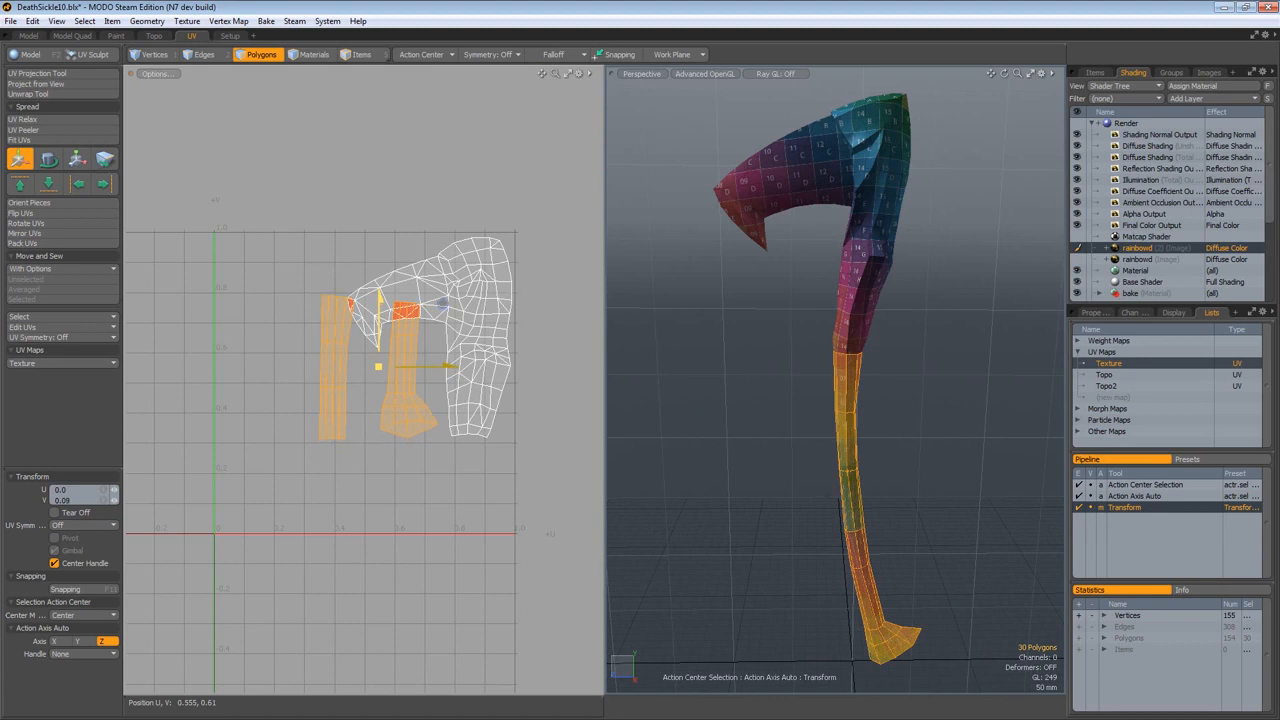
key("q")
mouse_move(380, 344)
left_mouse_down("ctrl+alt")
mouse_move(437, 346)
mouse_move(397, 346)
left_mouse_up("ctrl+alt")
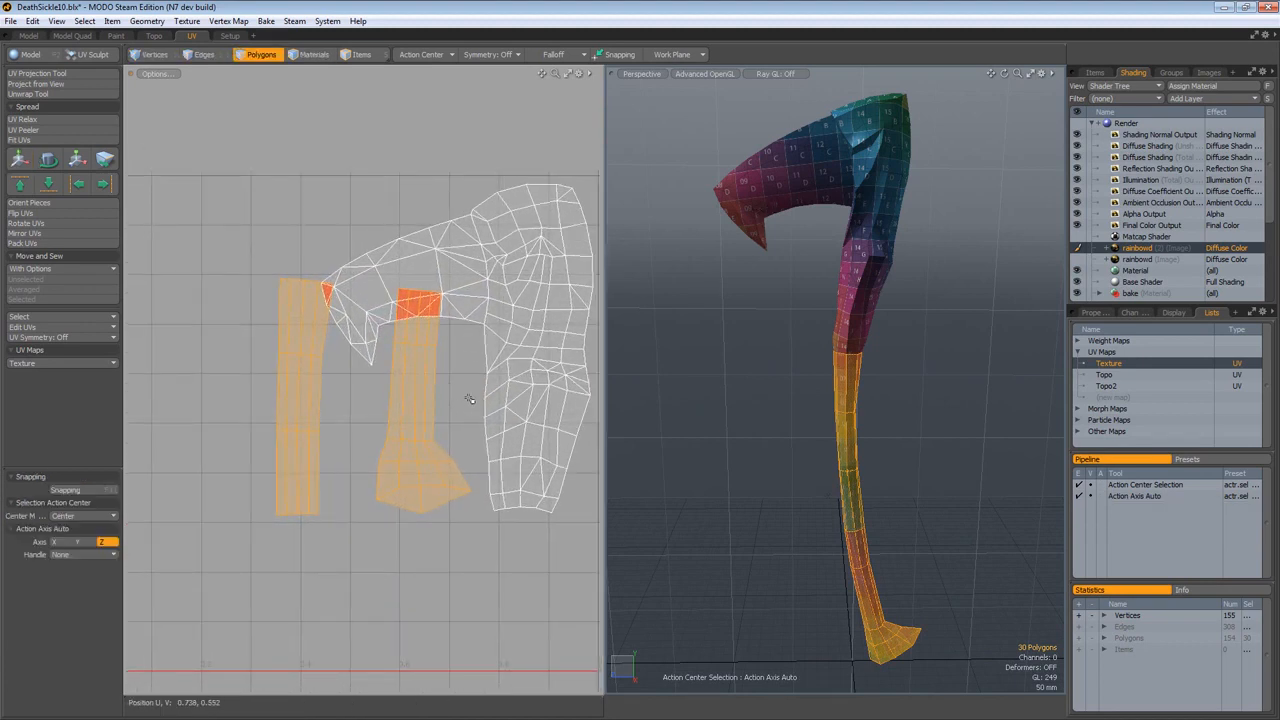
key("w")
key("q")
left_click(473, 400)
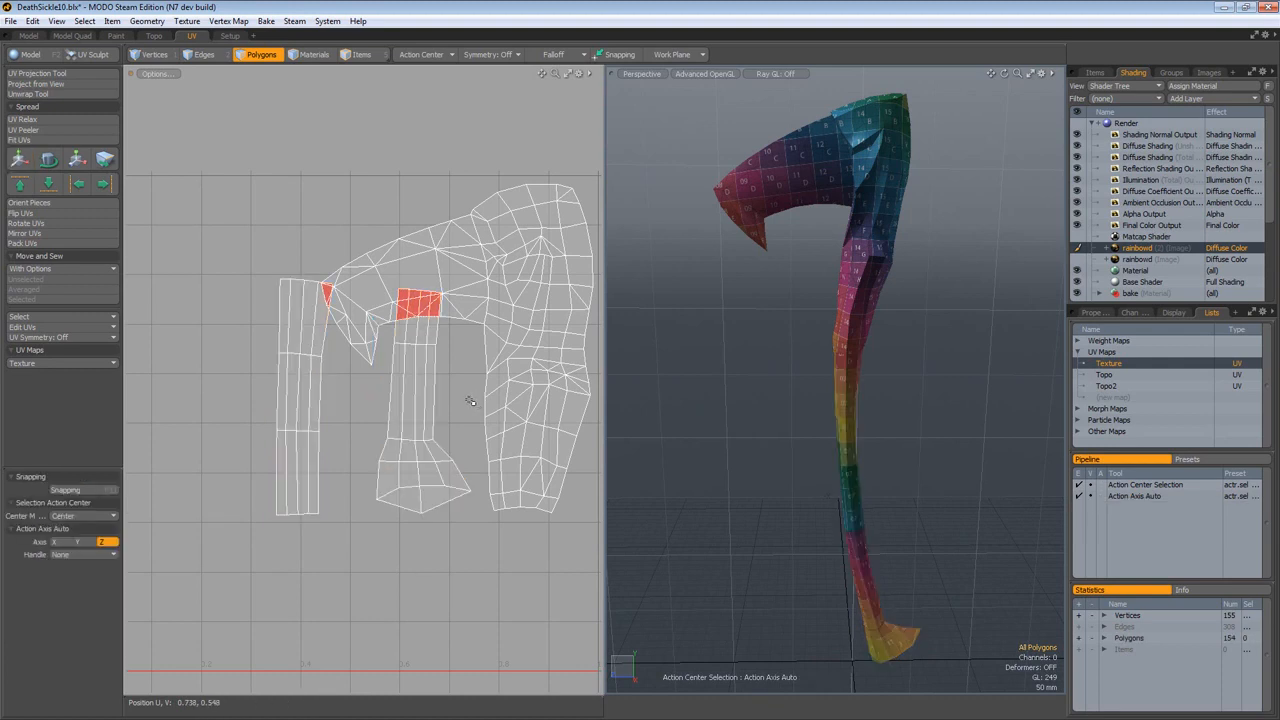
Step: Fit all UV islands to the UV square with Keep Proportion enabled and Separate off
scroll(470, 400, "down", 5)
key("1")
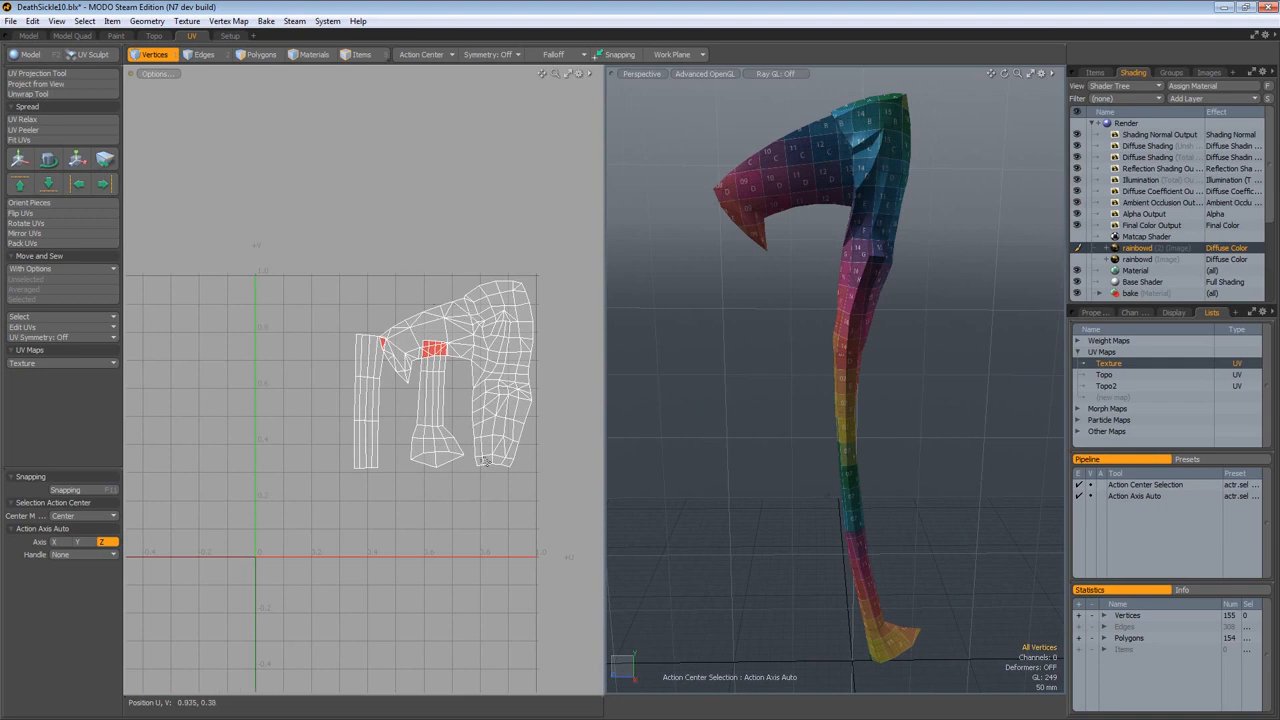
left_click(37, 139)
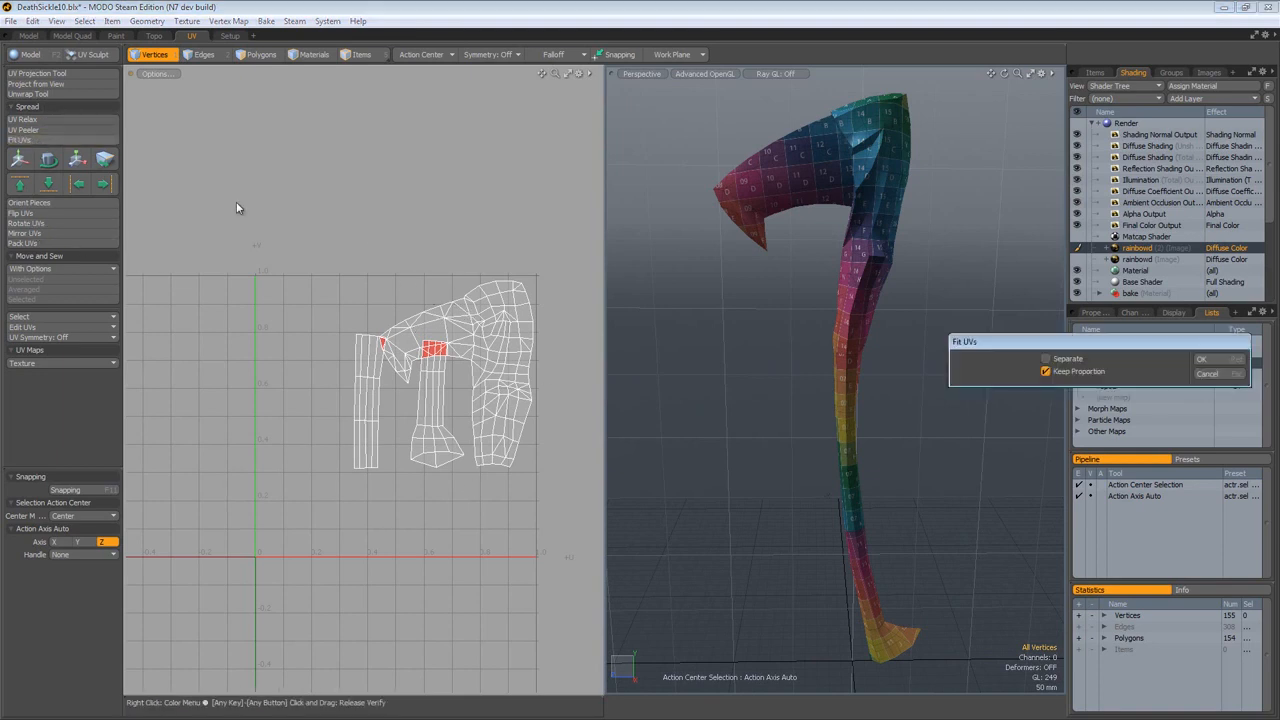
left_click(1205, 360)
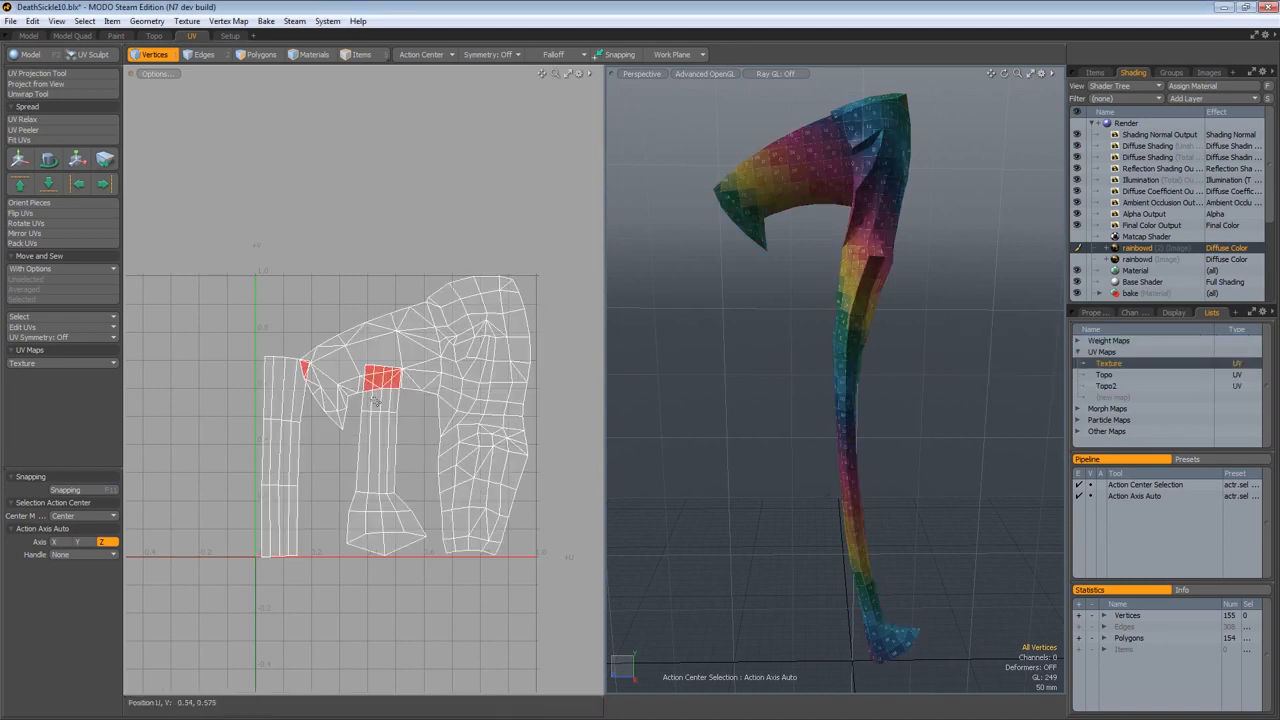
Step: Scale all UV islands uniformly to 99% to leave a small margin inside the UV square
key("r")
left_click_drag(459, 352, 456, 354)
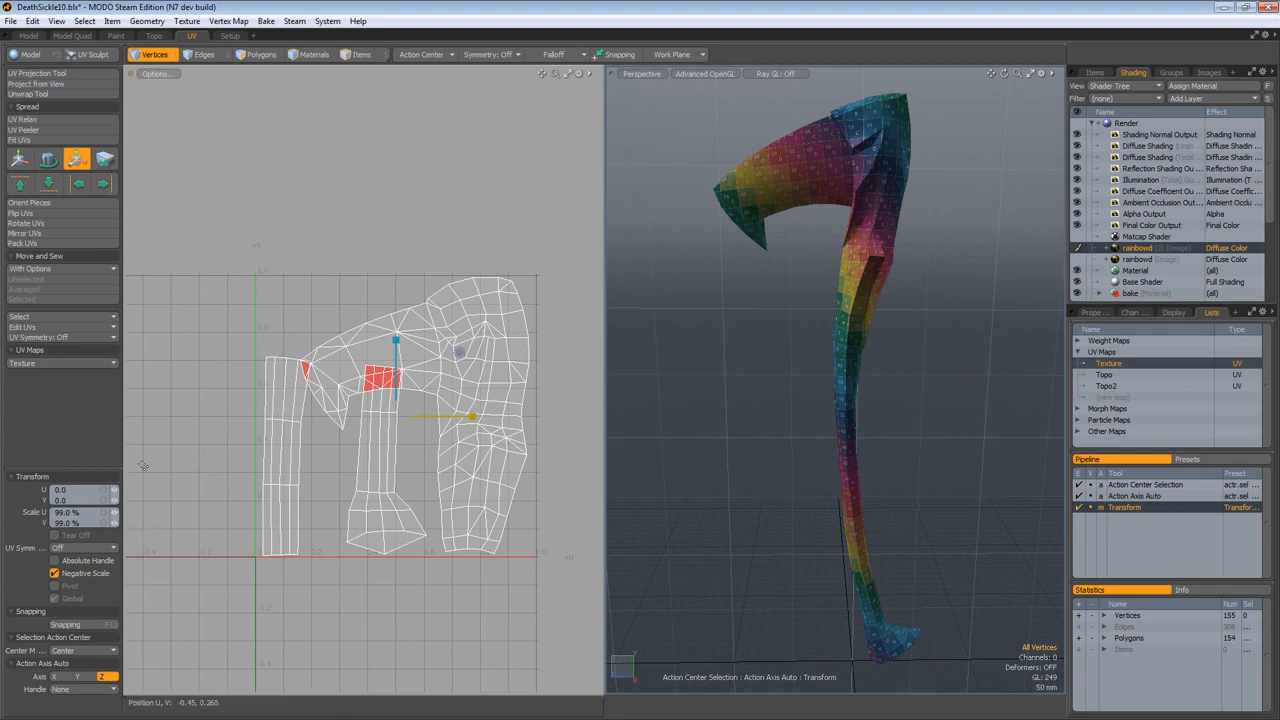
key("space")
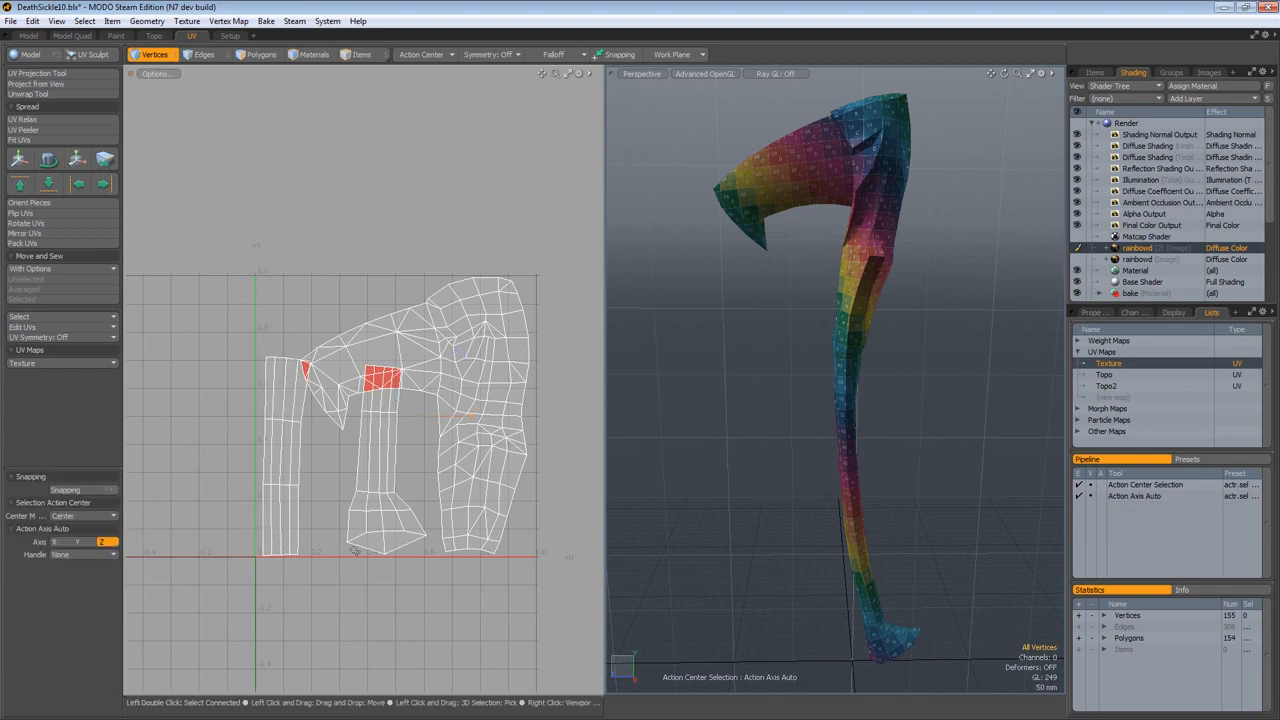
Step: Select the blade island's polygons and set up UV Relax in Unwrap mode with 0 iterations, Interactive and Save Constraints enabled
key("2")
key("3")
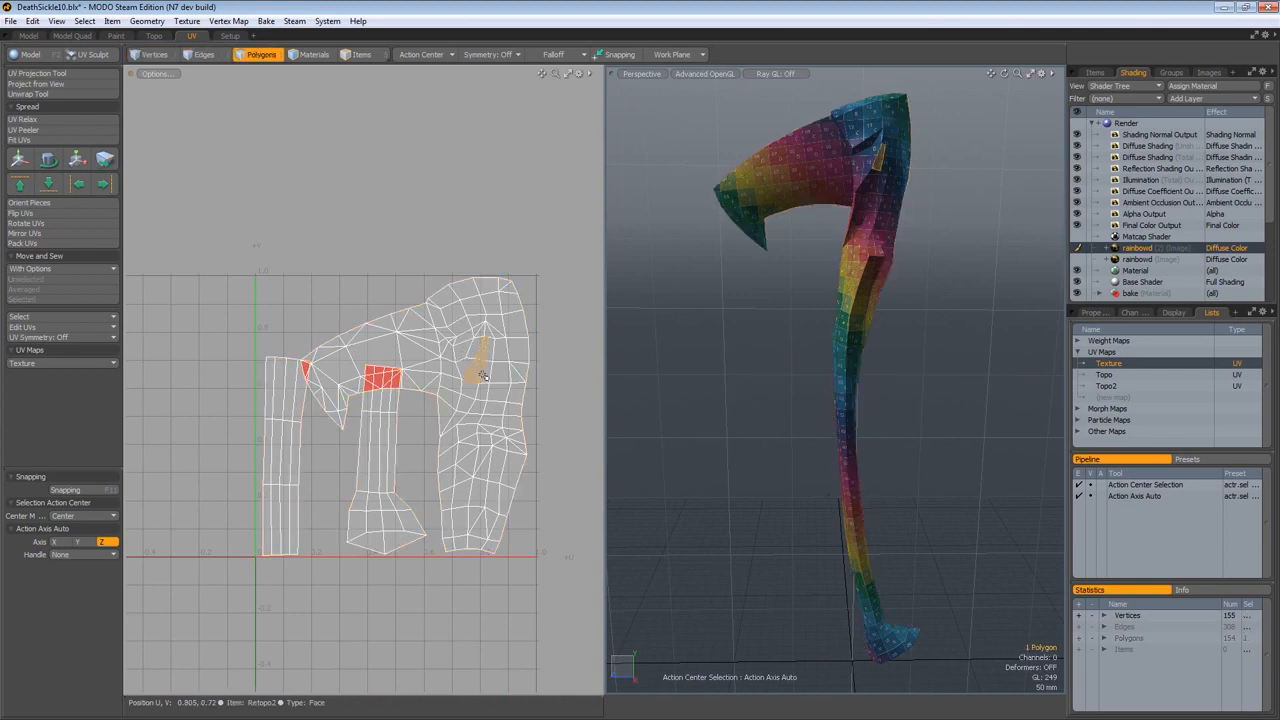
double_click(483, 381)
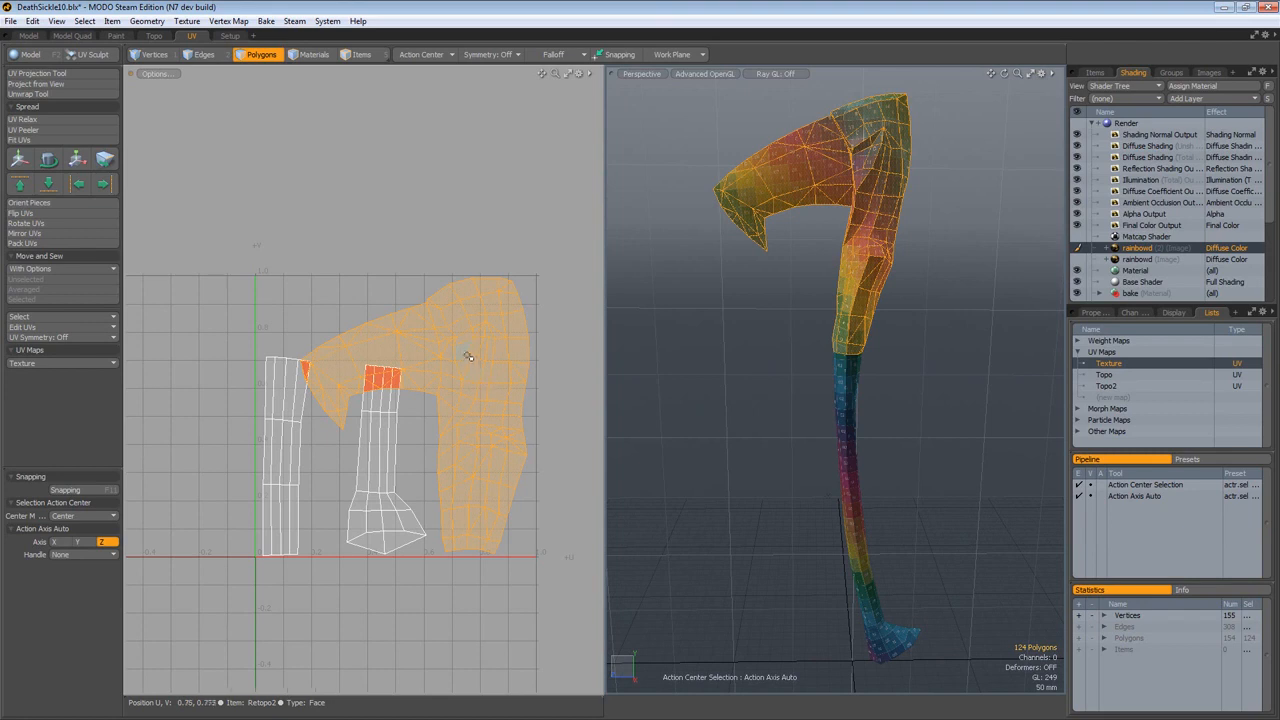
left_click(52, 119)
left_click(83, 489)
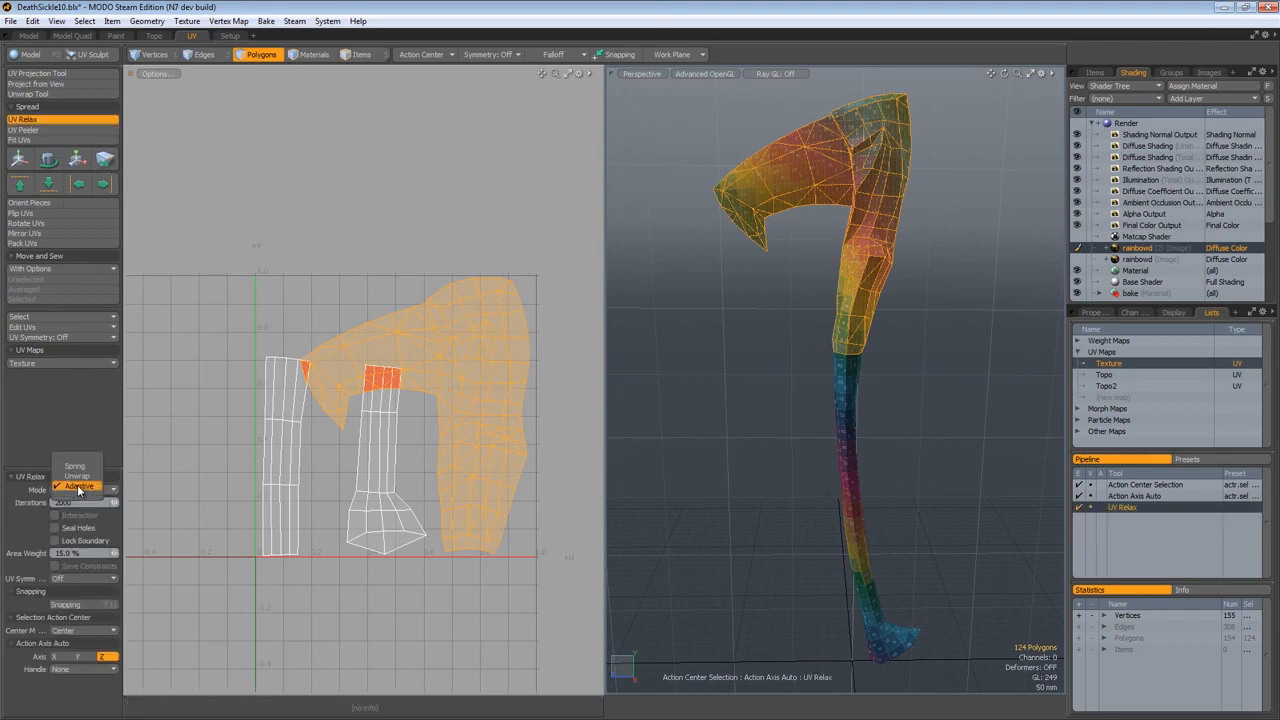
left_click(80, 470)
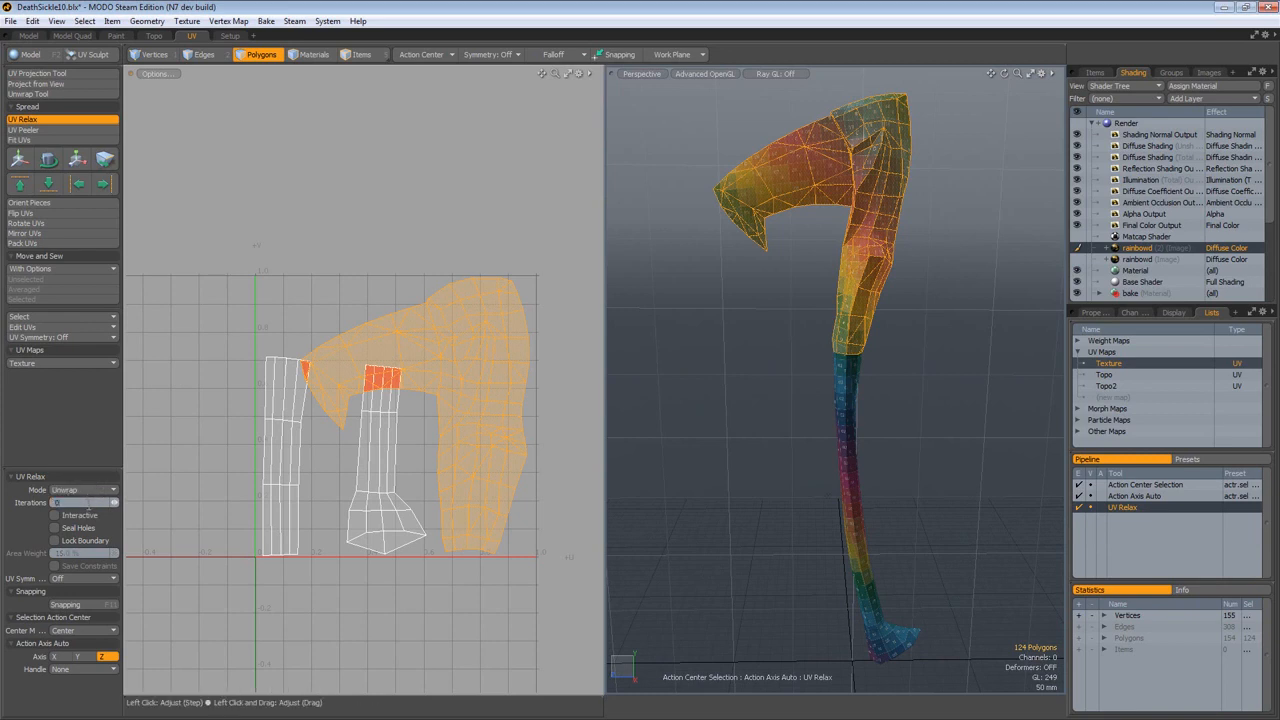
left_click(55, 515)
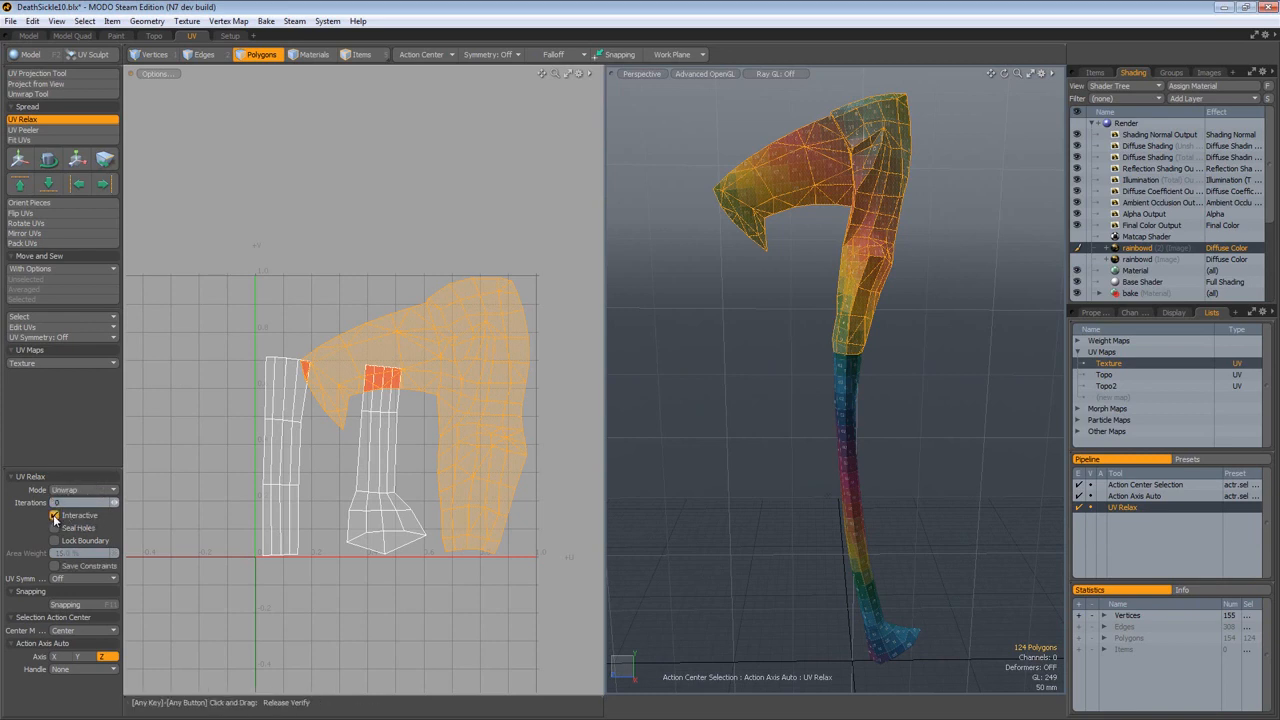
left_click(54, 566)
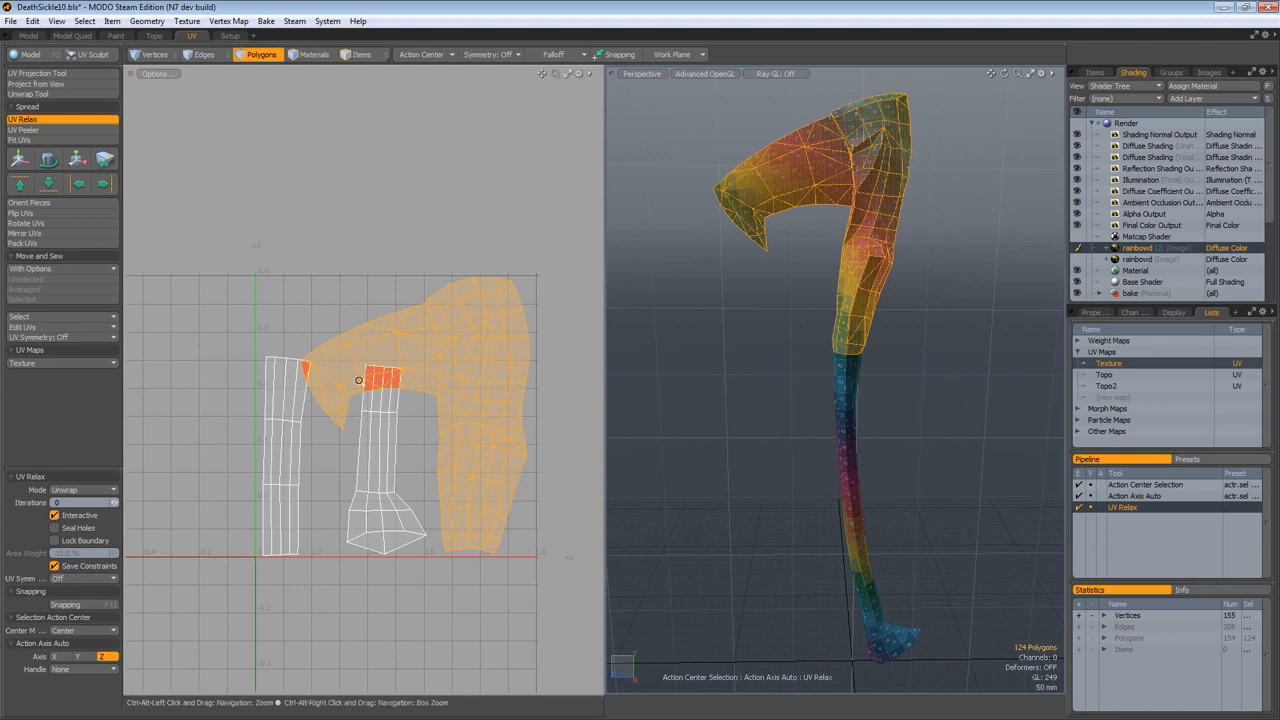
Step: Pin the blade island for interactive relaxing at the blade tip, the hook, along the blade and along the shaft section
scroll(318, 360, "up", 5)
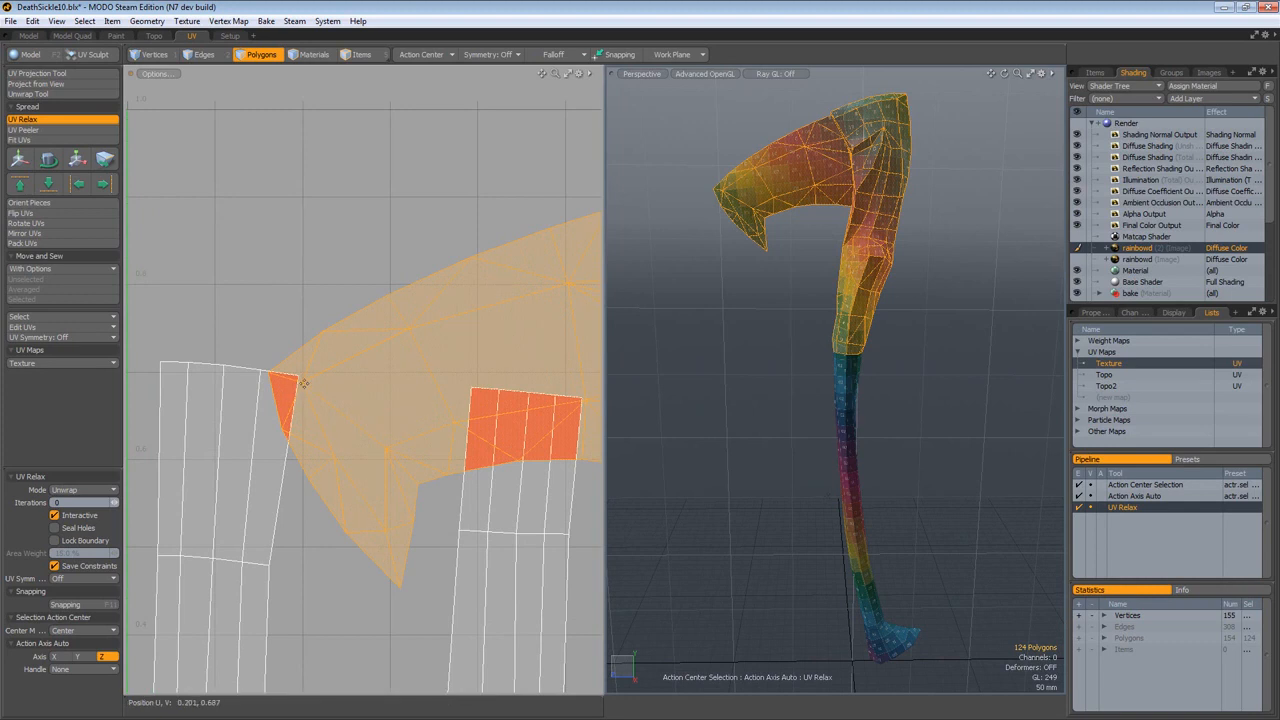
left_click(303, 383)
scroll(385, 385, "down", 3)
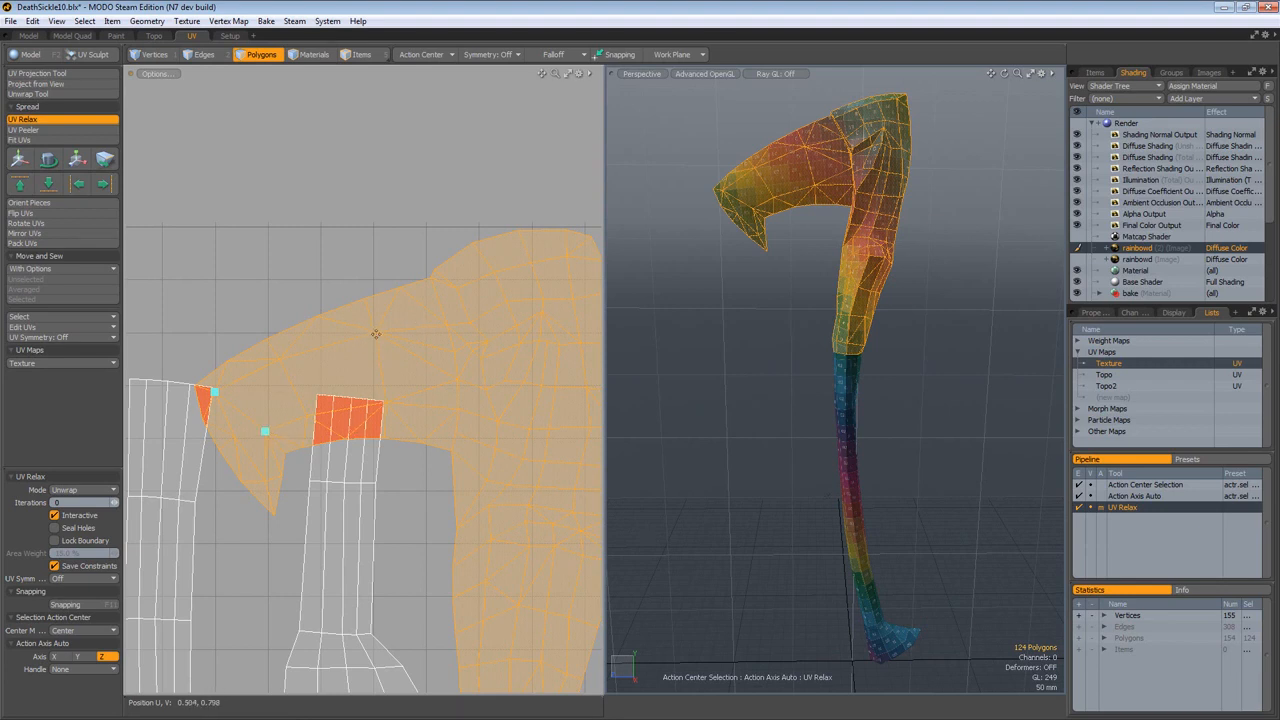
left_click(375, 333)
left_click_drag(508, 302, 396, 246, "ctrl+alt")
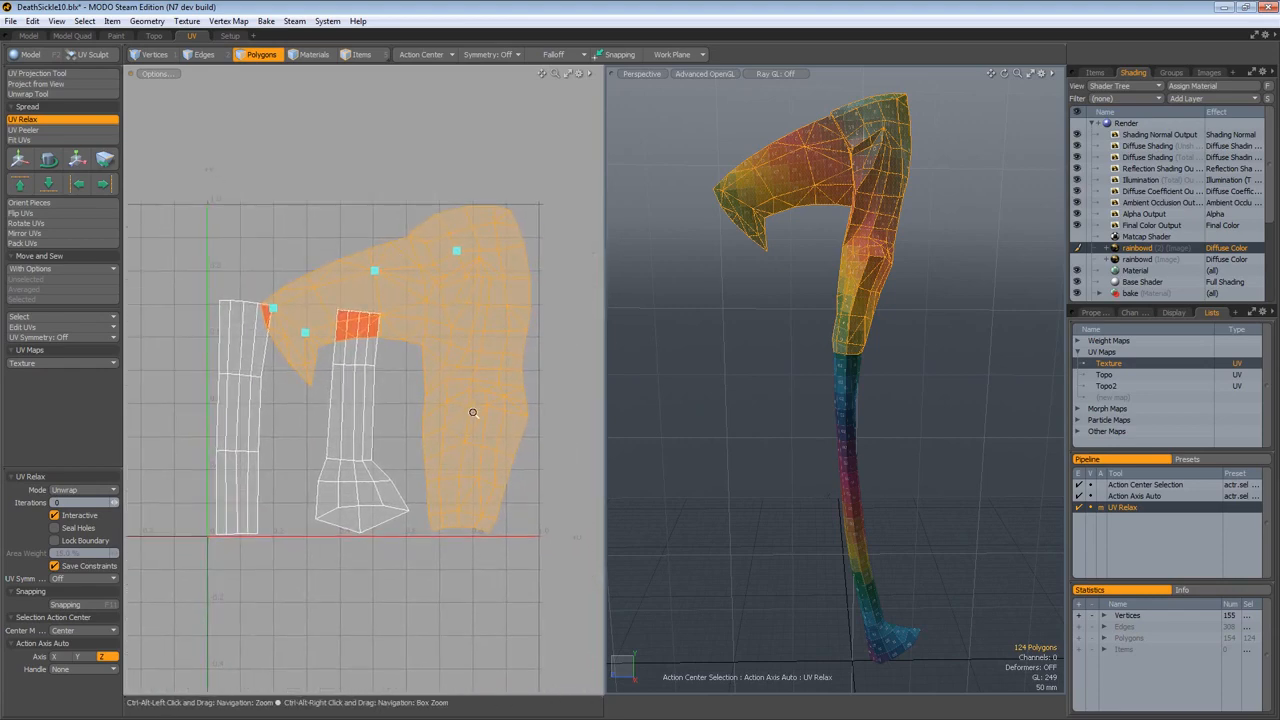
left_click_drag(470, 410, 508, 403, "ctrl+alt")
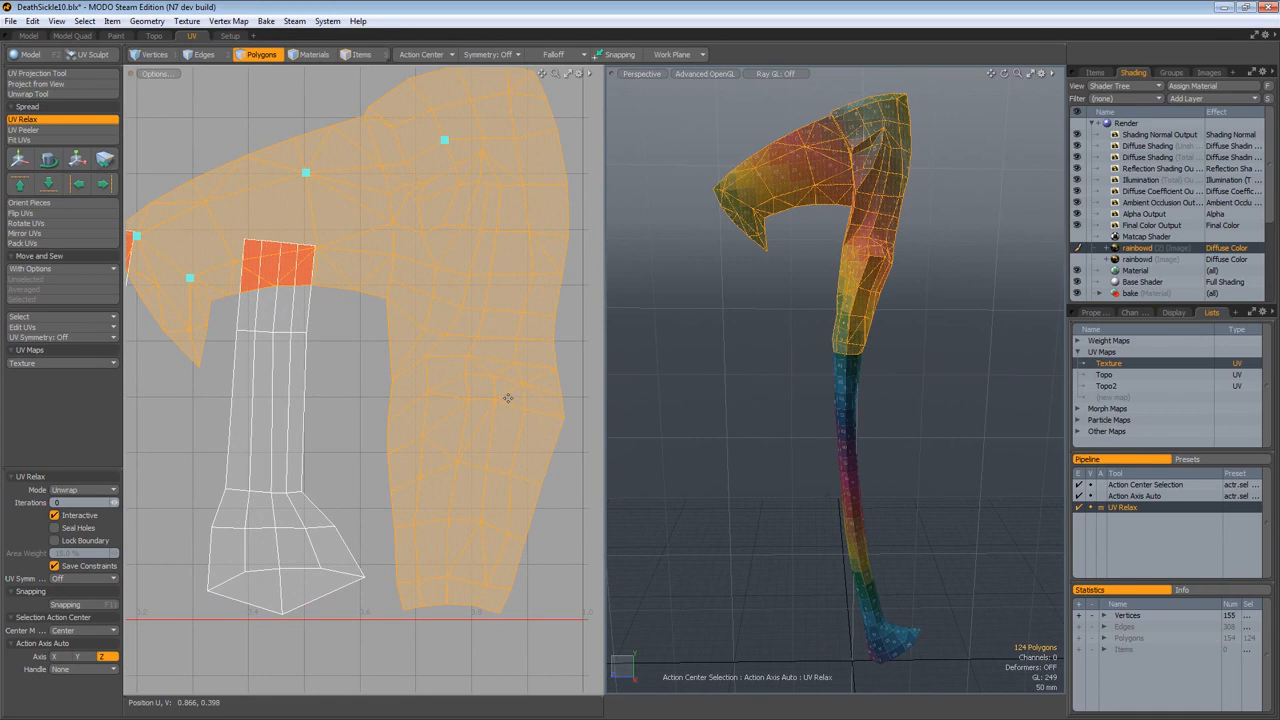
left_click(485, 310)
scroll(448, 573, "down", 2)
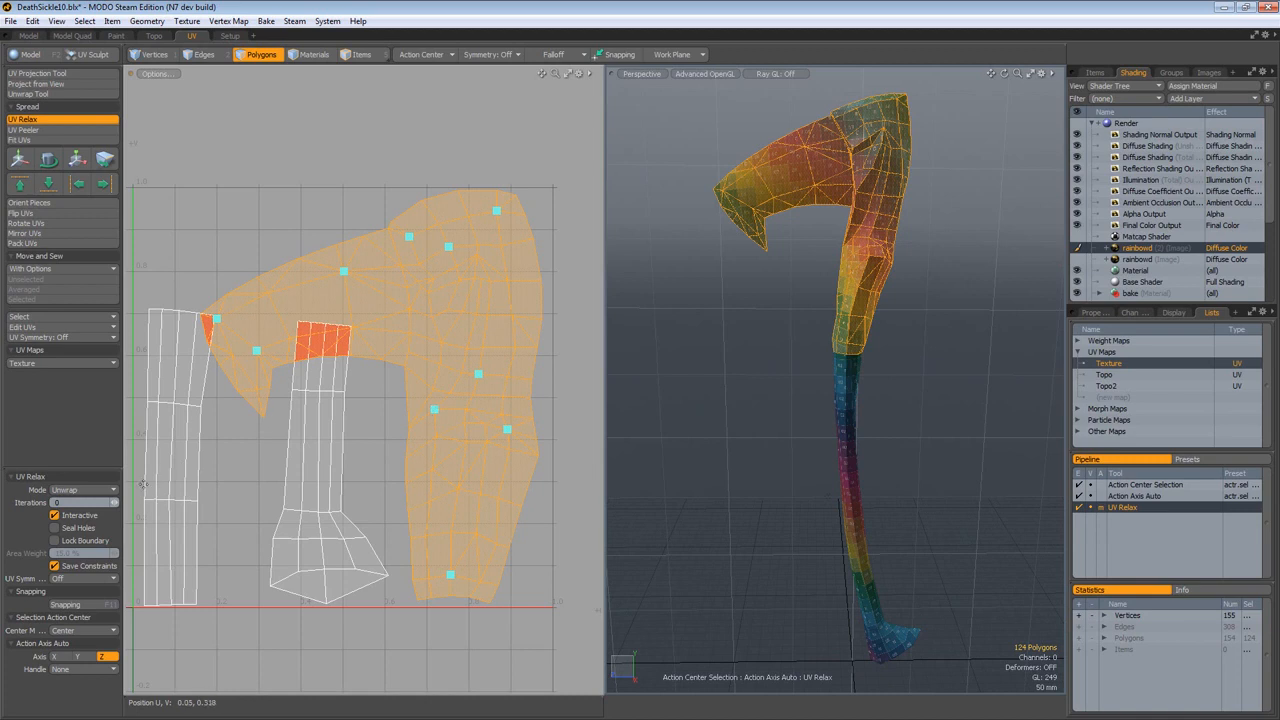
Step: Raise the UV Relax iterations to 139 and undo the extra pin at the shaft section's outer edge
mouse_move(115, 503)
left_mouse_down()
mouse_move(155, 503)
mouse_move(115, 503)
left_mouse_up()
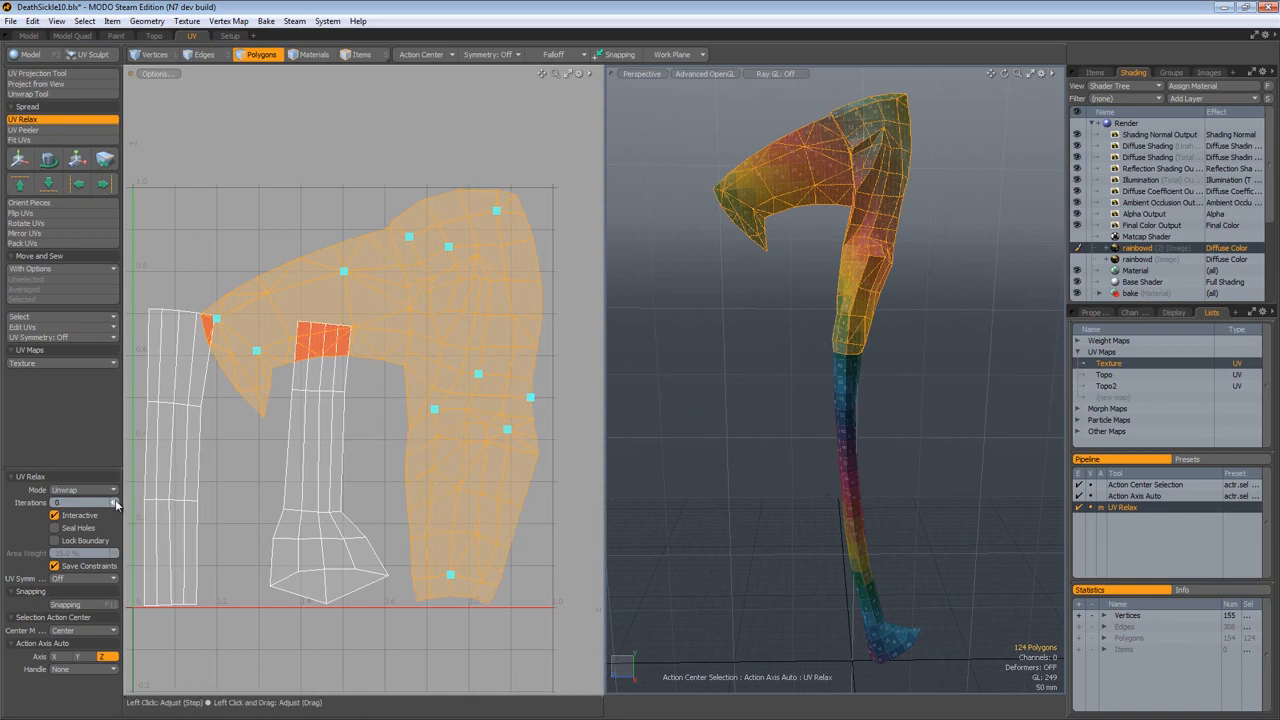
left_click(116, 504)
left_click_drag(115, 503, 124, 503)
key("ctrl+z")
key("ctrl+z")
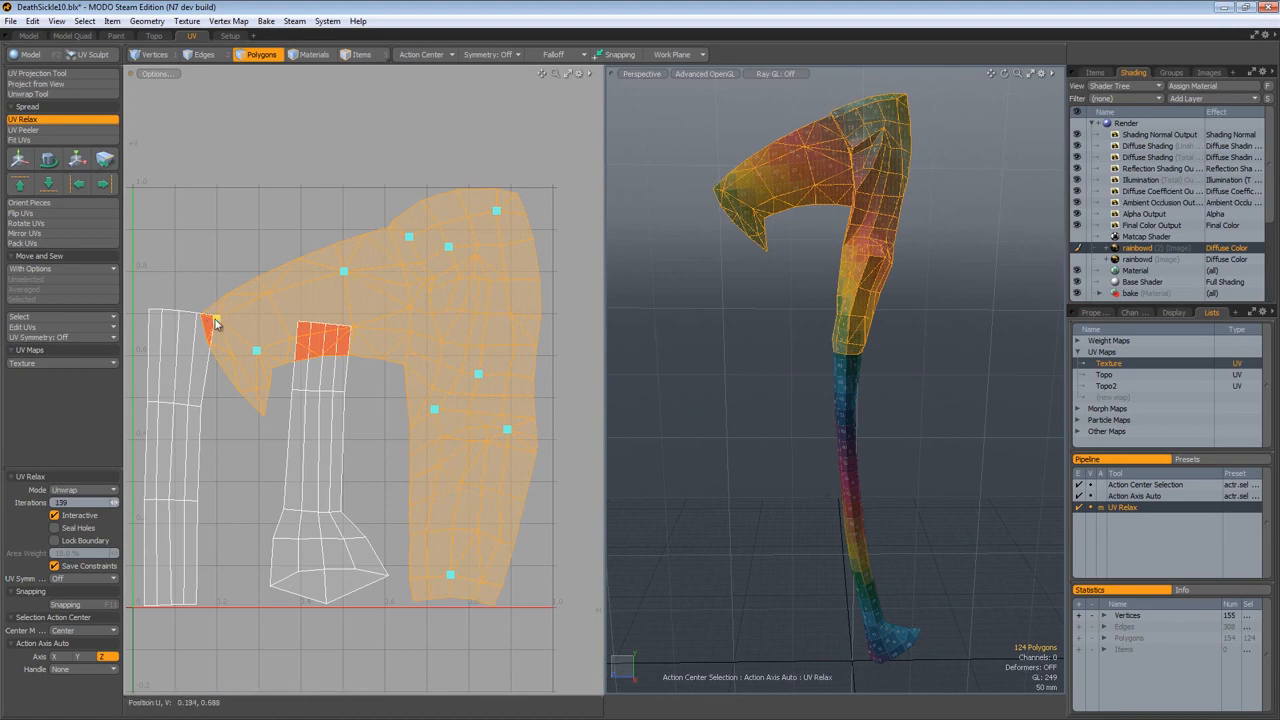
Step: Move the blade tip and mid-blade pins upward and delete the hook pin, pulling the blade away from the handle islands
left_click_drag(216, 318, 242, 231)
left_click_drag(255, 350, 261, 334)
key("Delete")
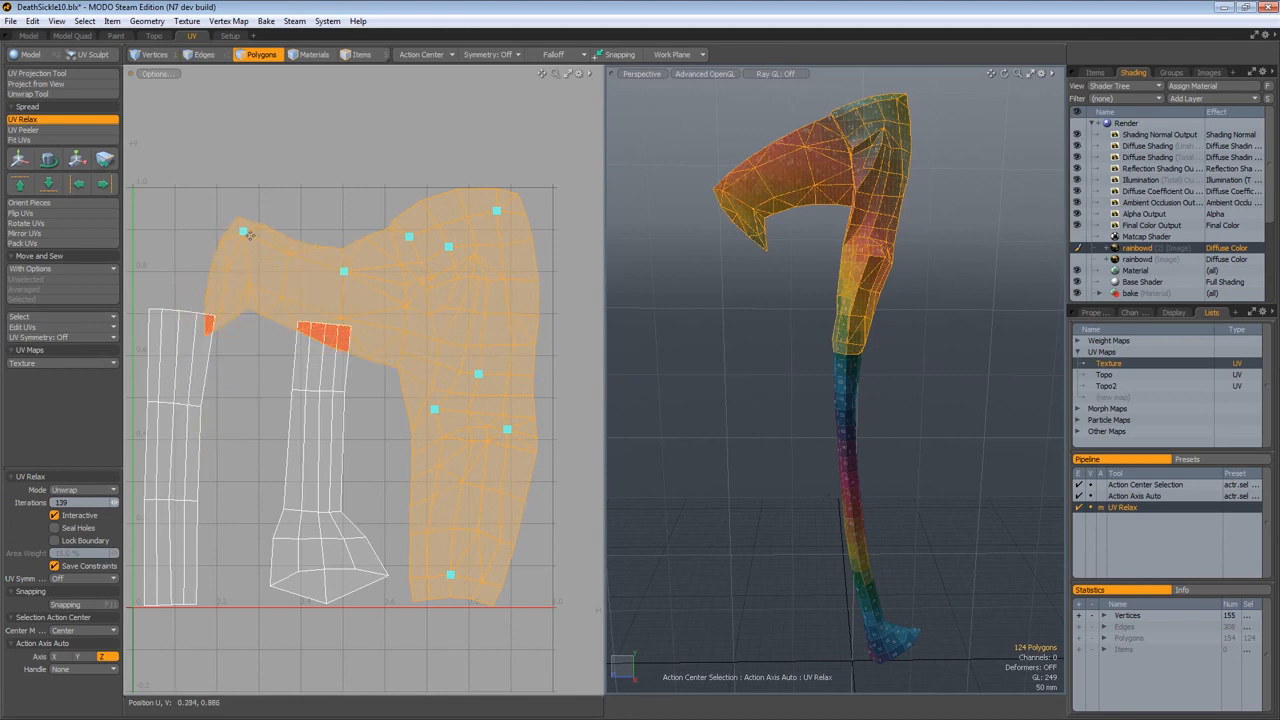
left_click_drag(246, 236, 252, 214)
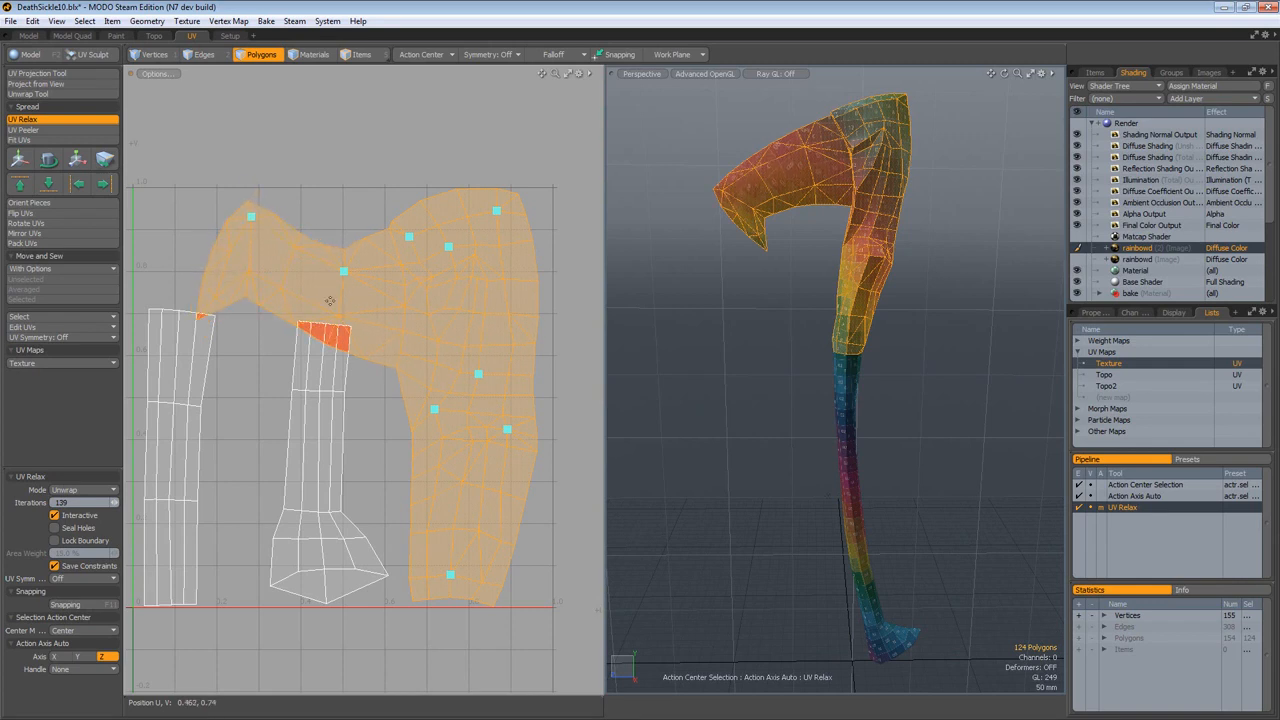
left_click_drag(344, 274, 345, 228)
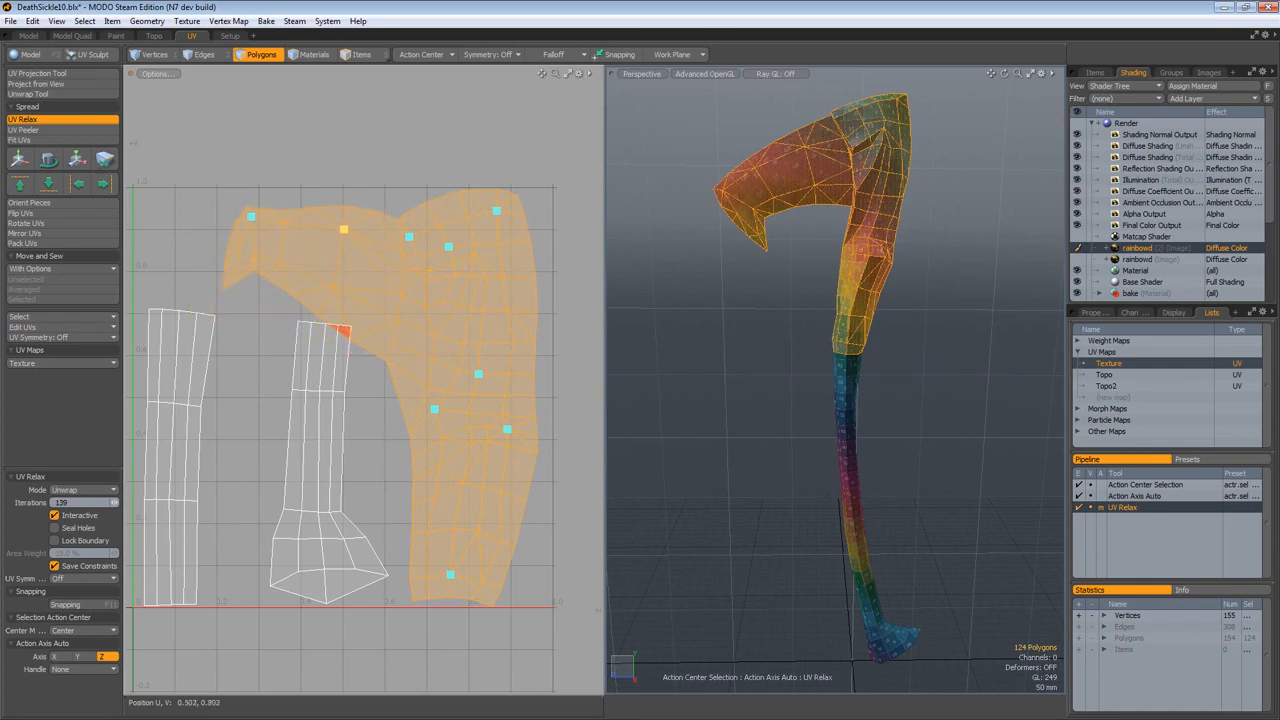
left_click_drag(250, 216, 240, 246)
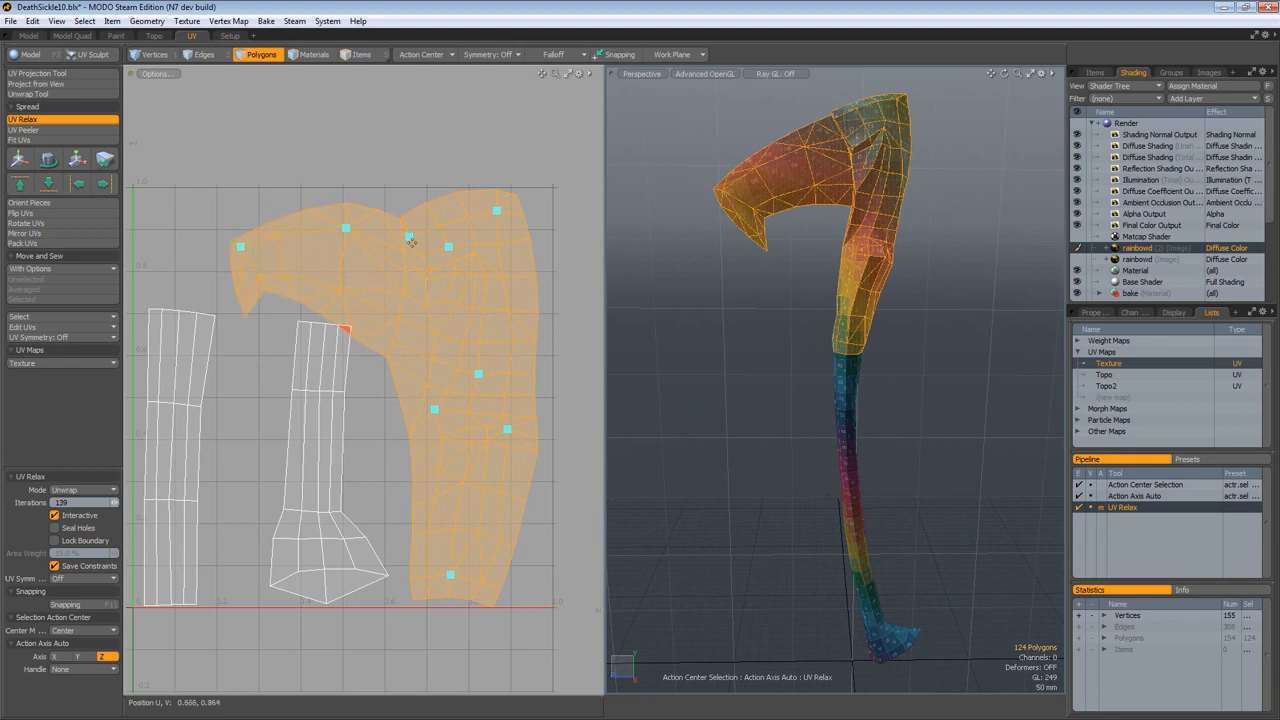
Step: Reposition the two pins where the blade meets the shaft section and shift the pin at the island's lower end outward
left_click_drag(409, 236, 516, 215)
left_click_drag(448, 246, 467, 250)
left_click_drag(789, 249, 955, 145, "alt")
left_click_drag(480, 343, 502, 319, "alt")
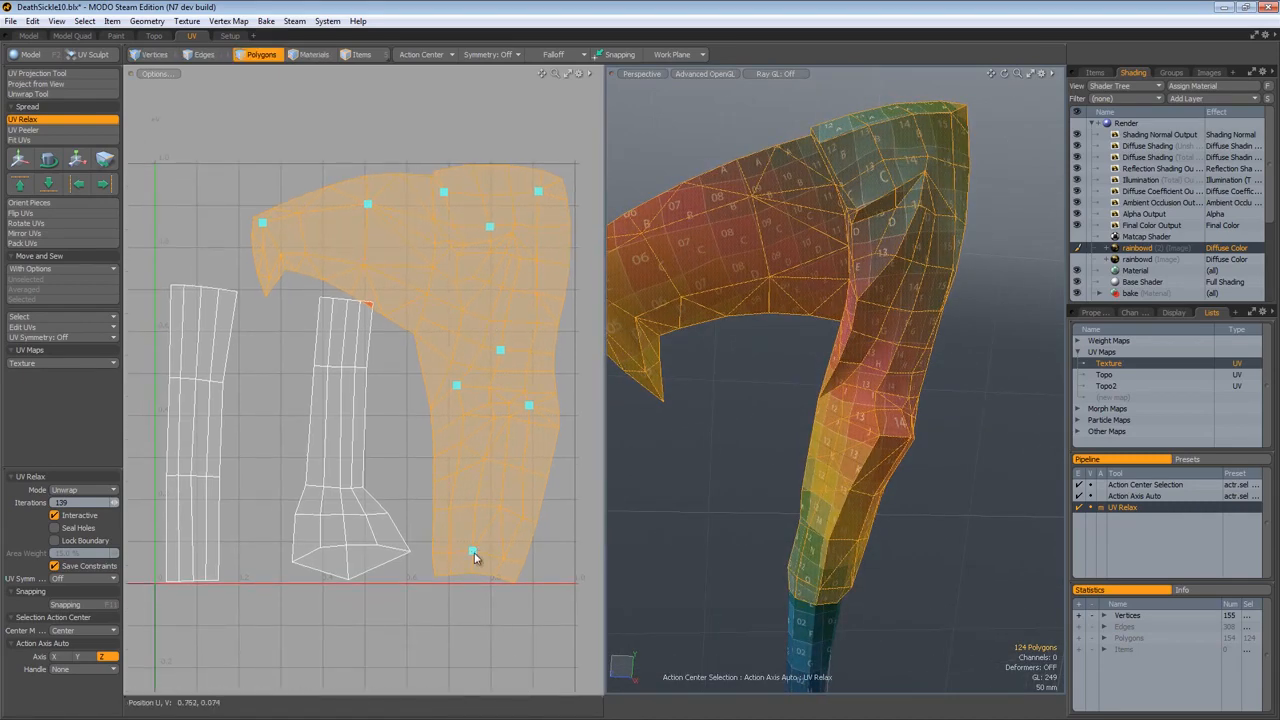
left_click_drag(472, 550, 486, 551)
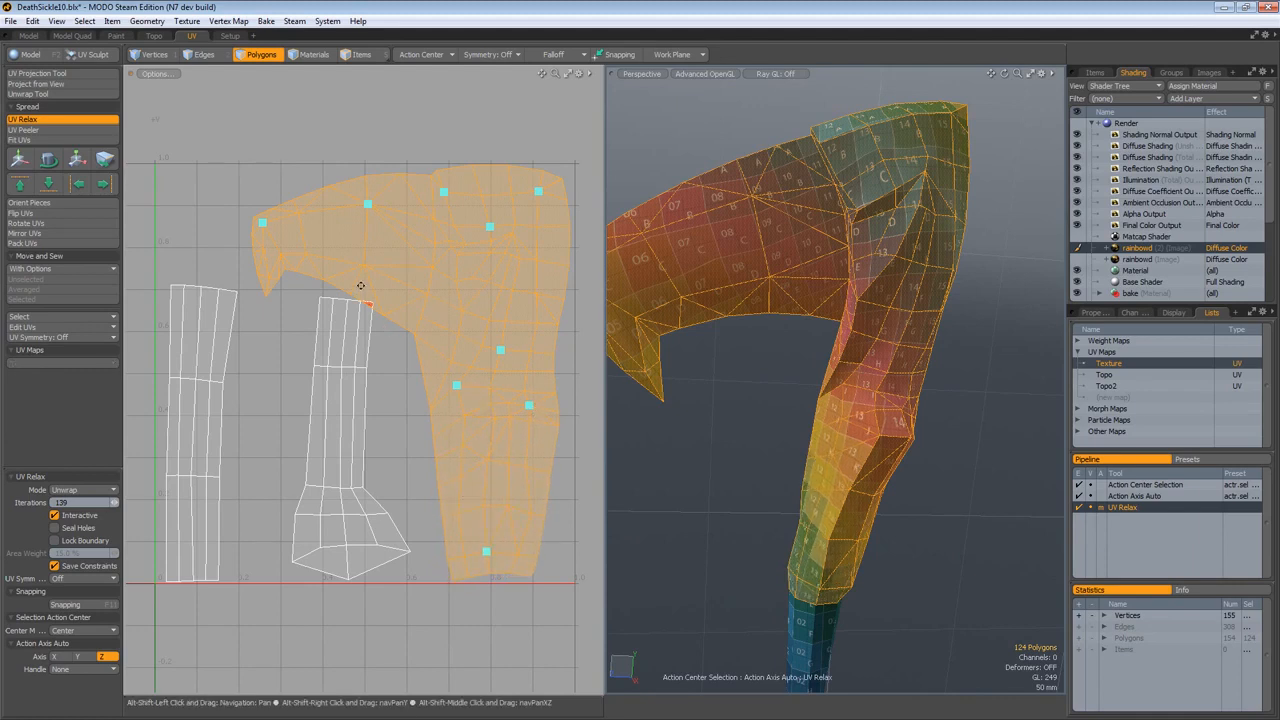
Step: Pin the inner corner between blade and shaft, move it up and away from the flared handle island, and end the interactive relax
left_click_drag(355, 281, 377, 337, "alt")
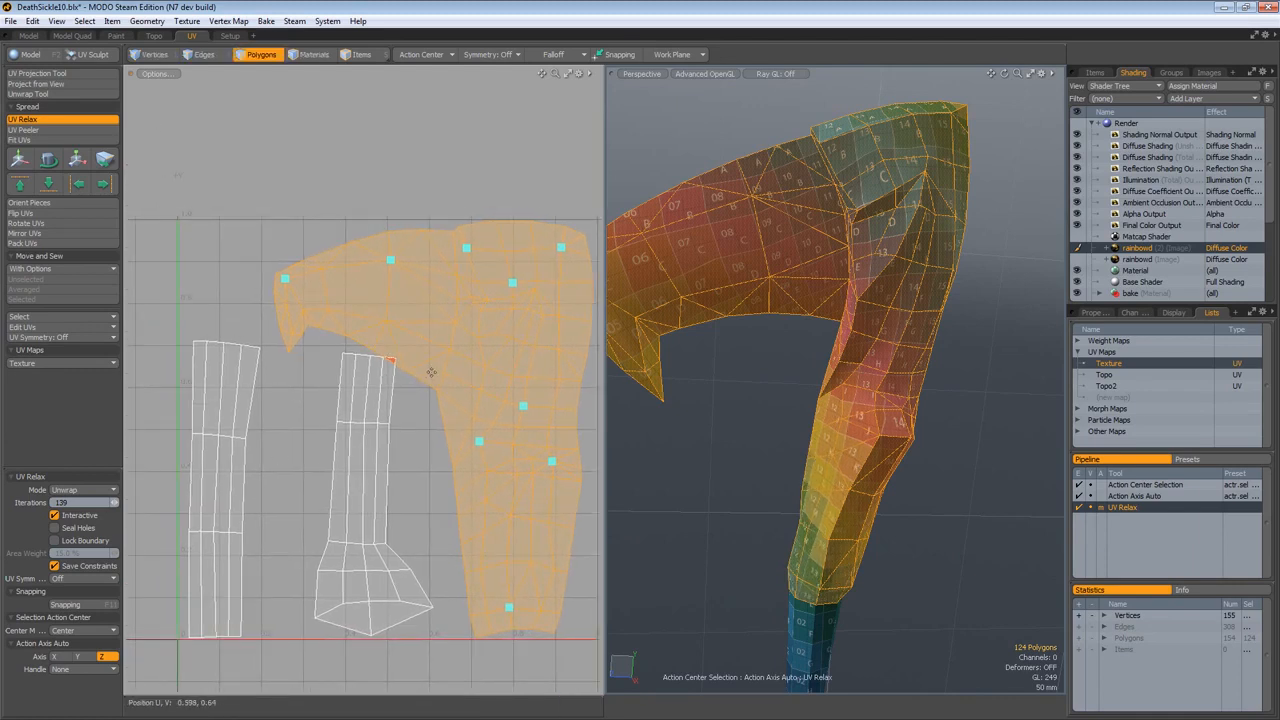
left_click_drag(431, 372, 406, 372, "alt")
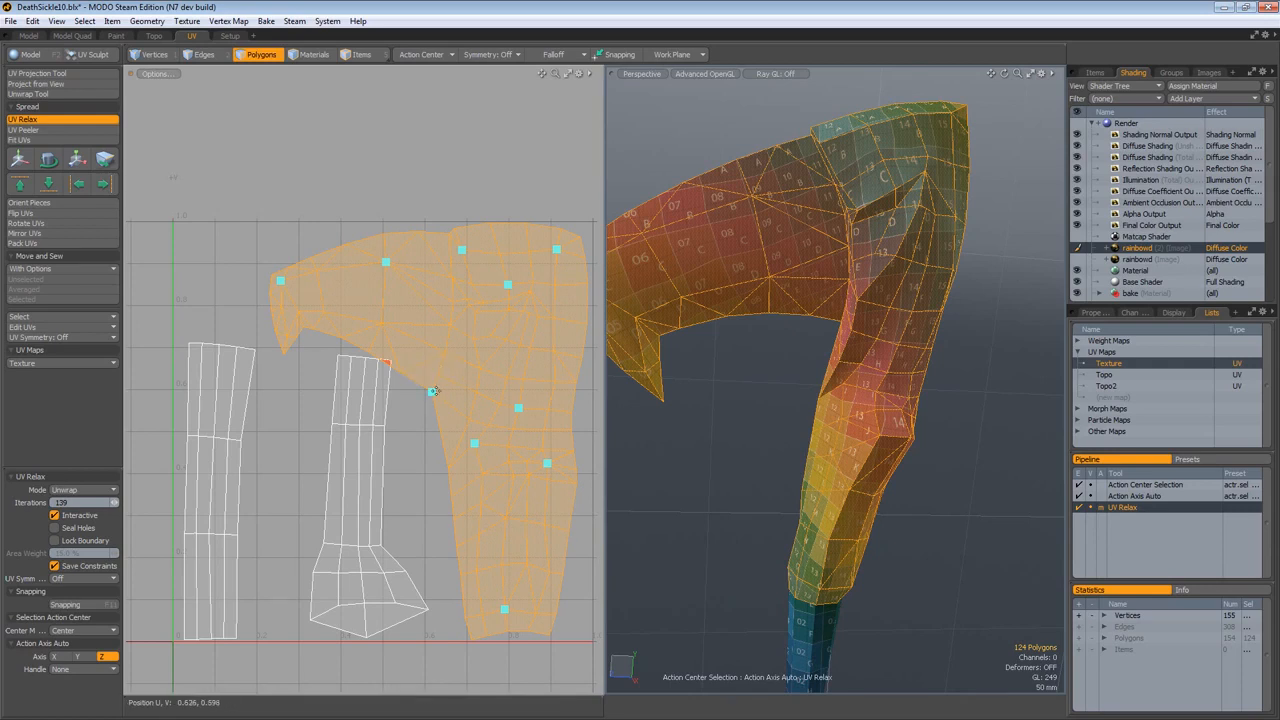
left_click_drag(432, 391, 453, 376)
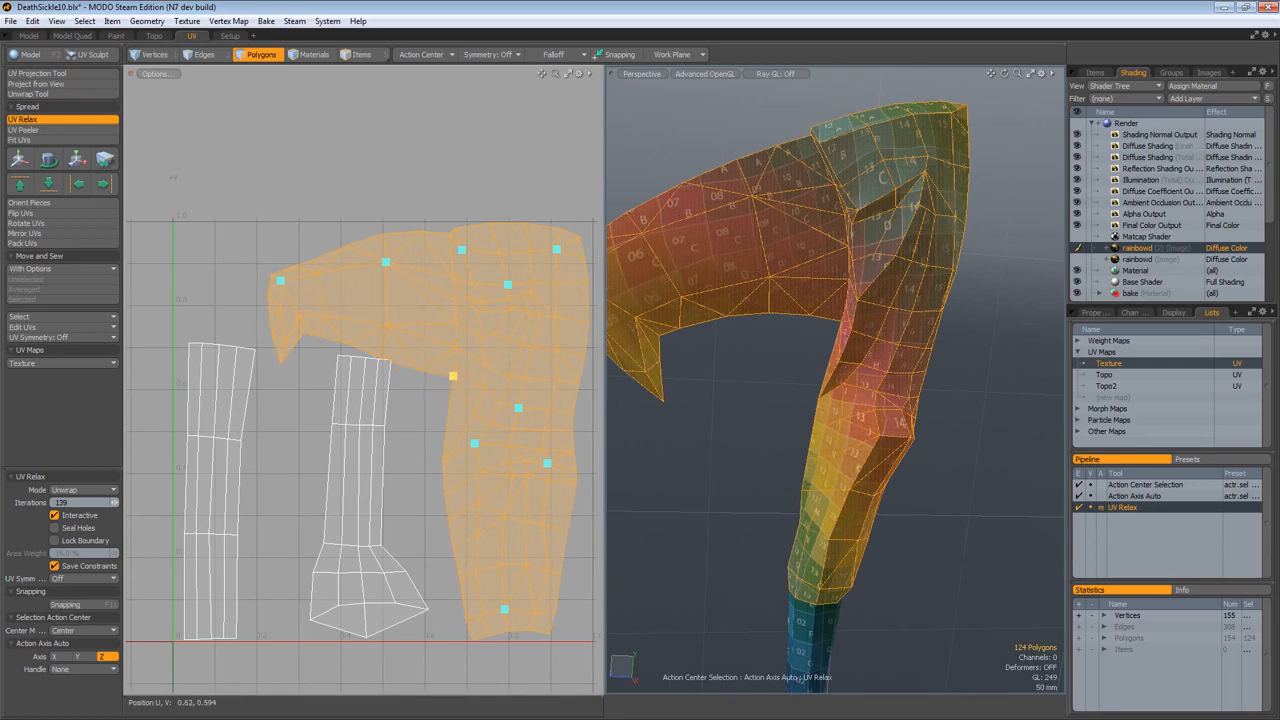
key("q")
Step: Reselect the whole blade island and relax it with UV Relax in Adaptive mode at 24 iterations
left_click(426, 412)
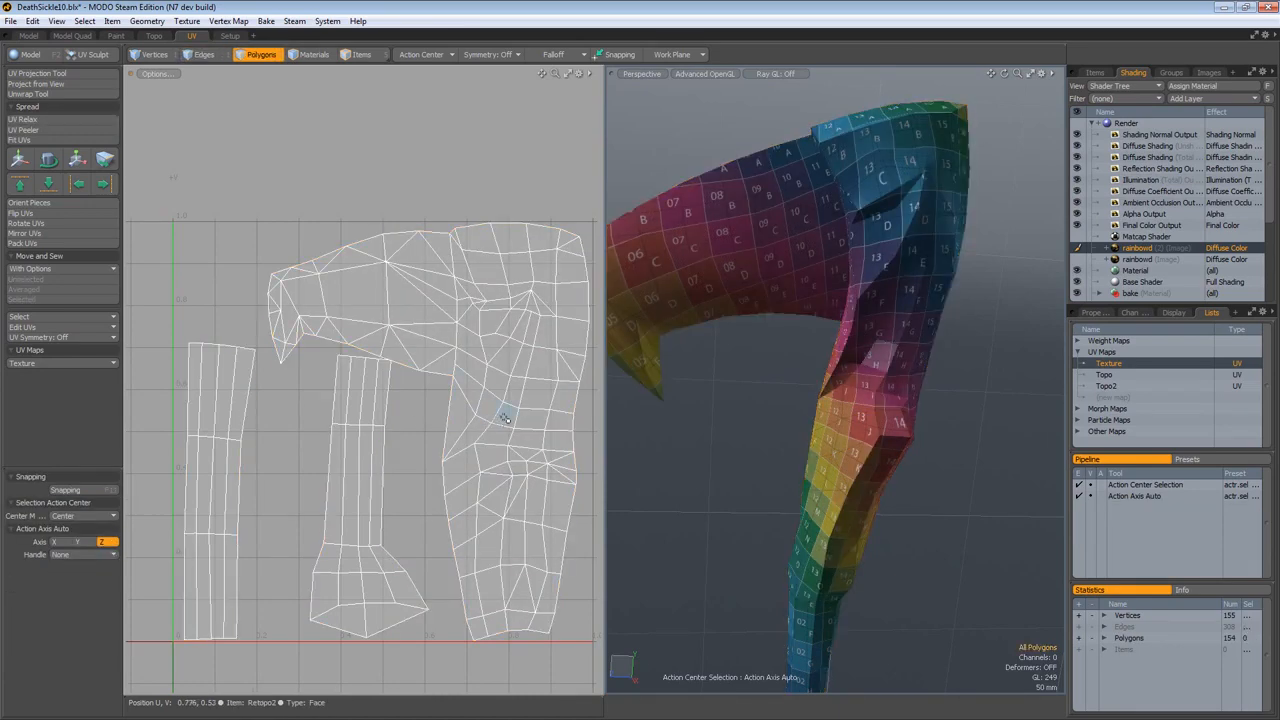
left_click_drag(492, 416, 534, 468)
double_click(534, 462)
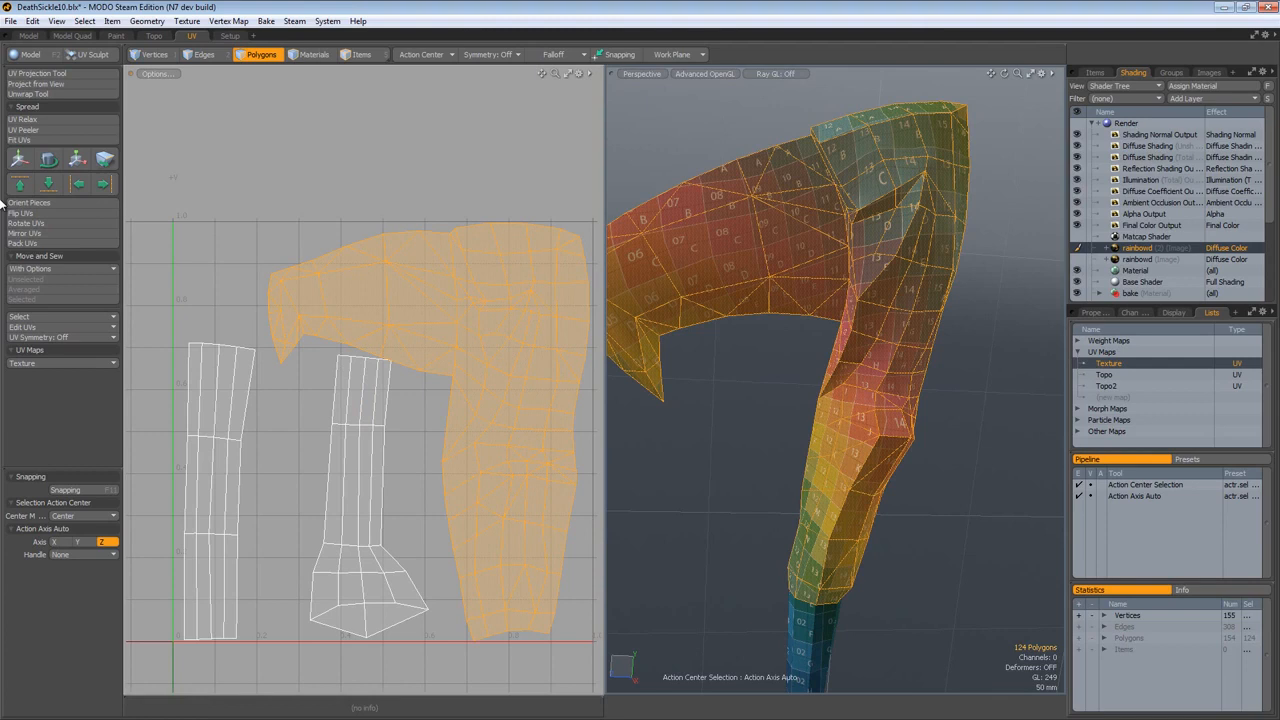
left_click(47, 118)
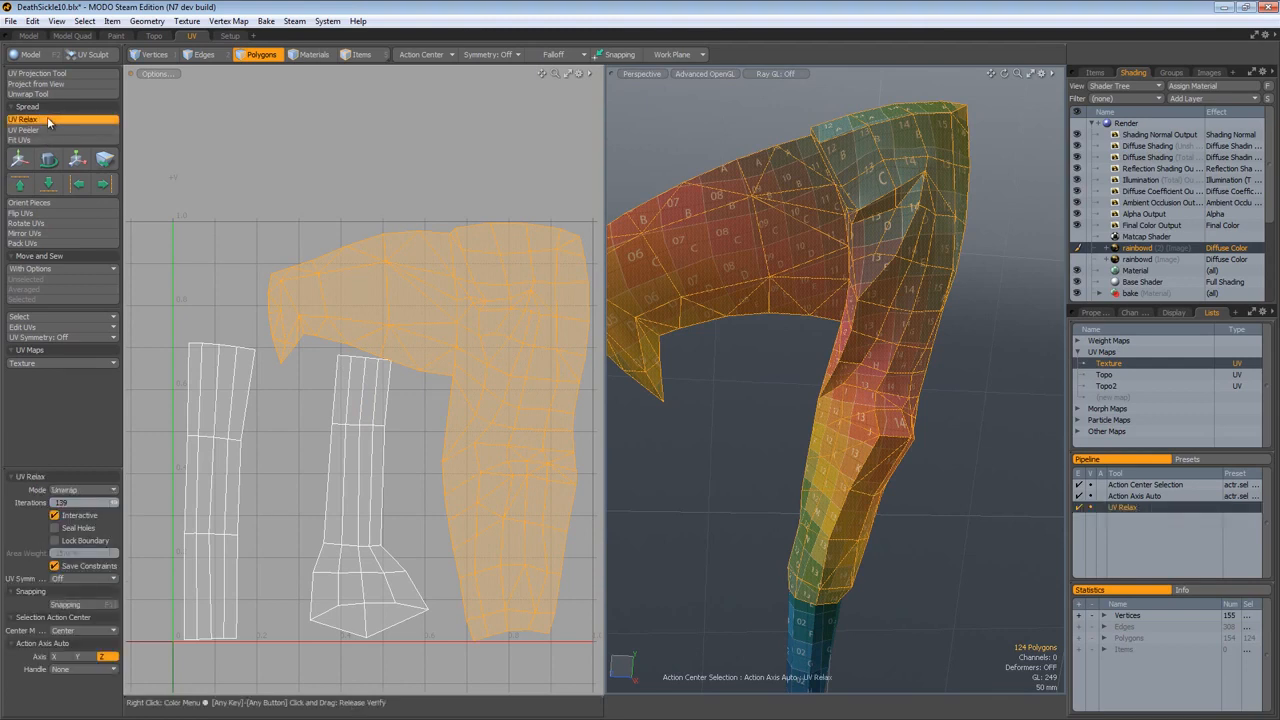
left_click(84, 490)
left_click(84, 478)
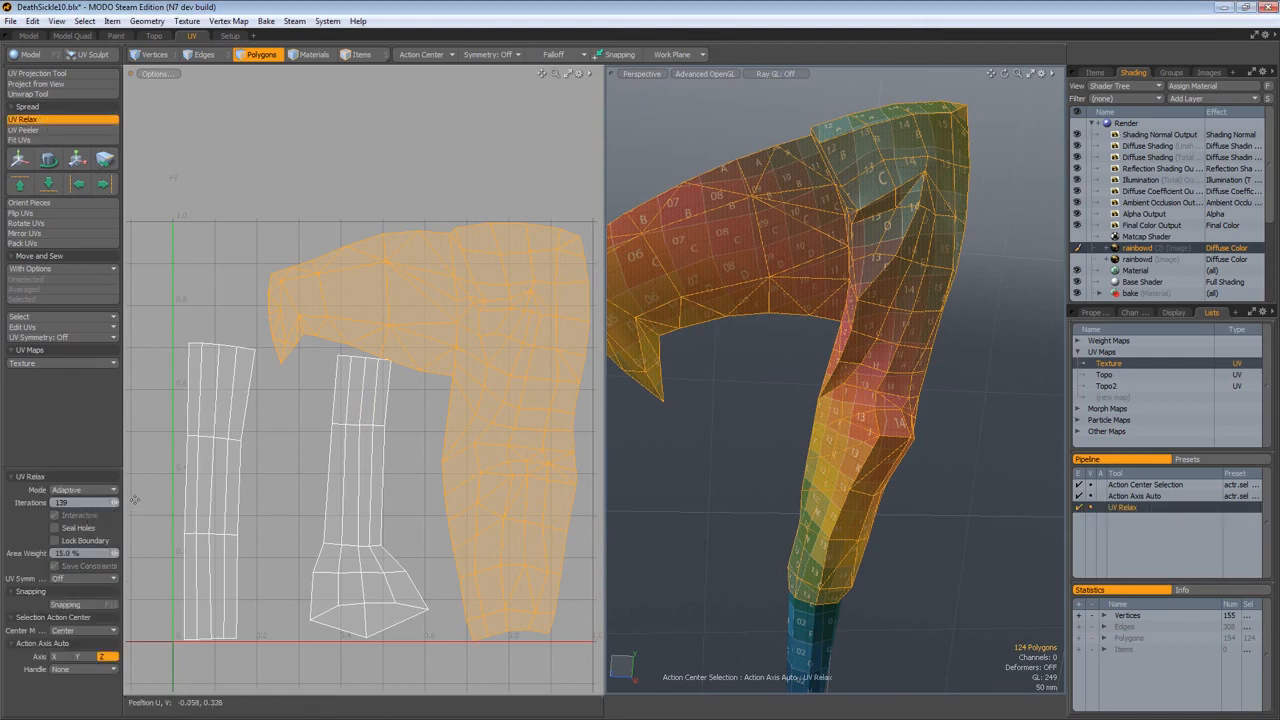
left_click(88, 502)
left_click_drag(516, 362, 596, 362)
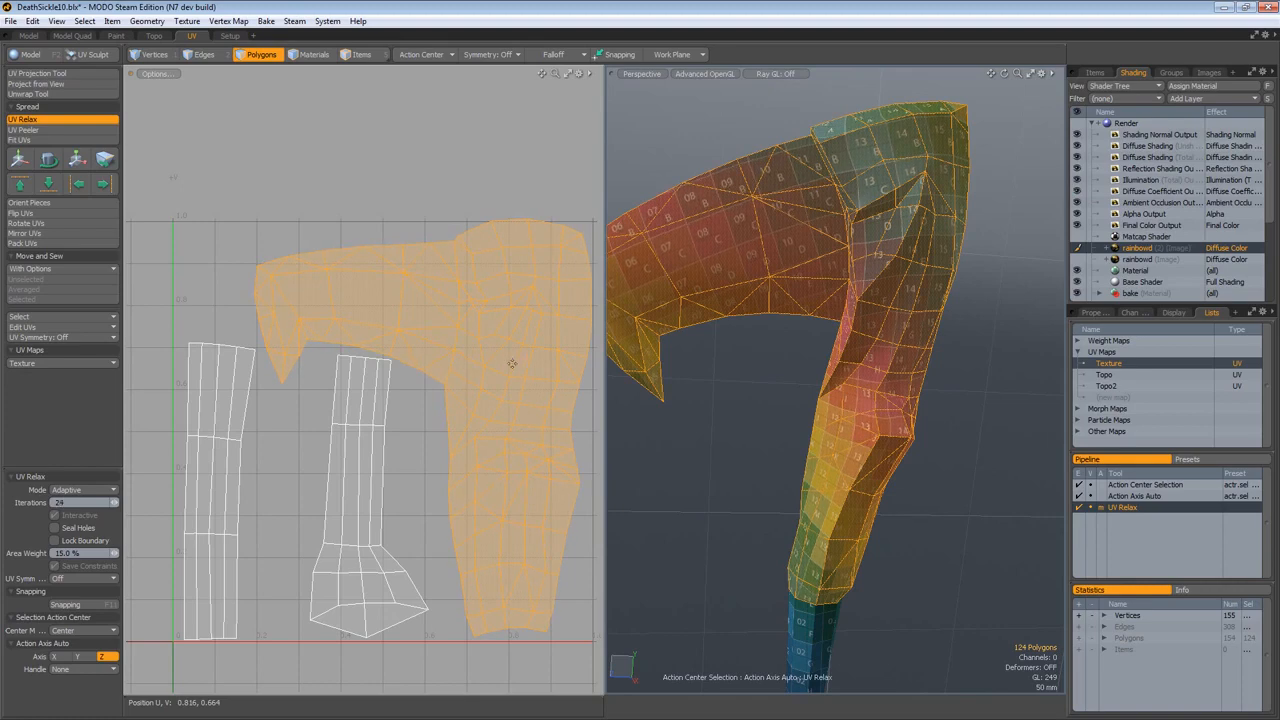
key("space")
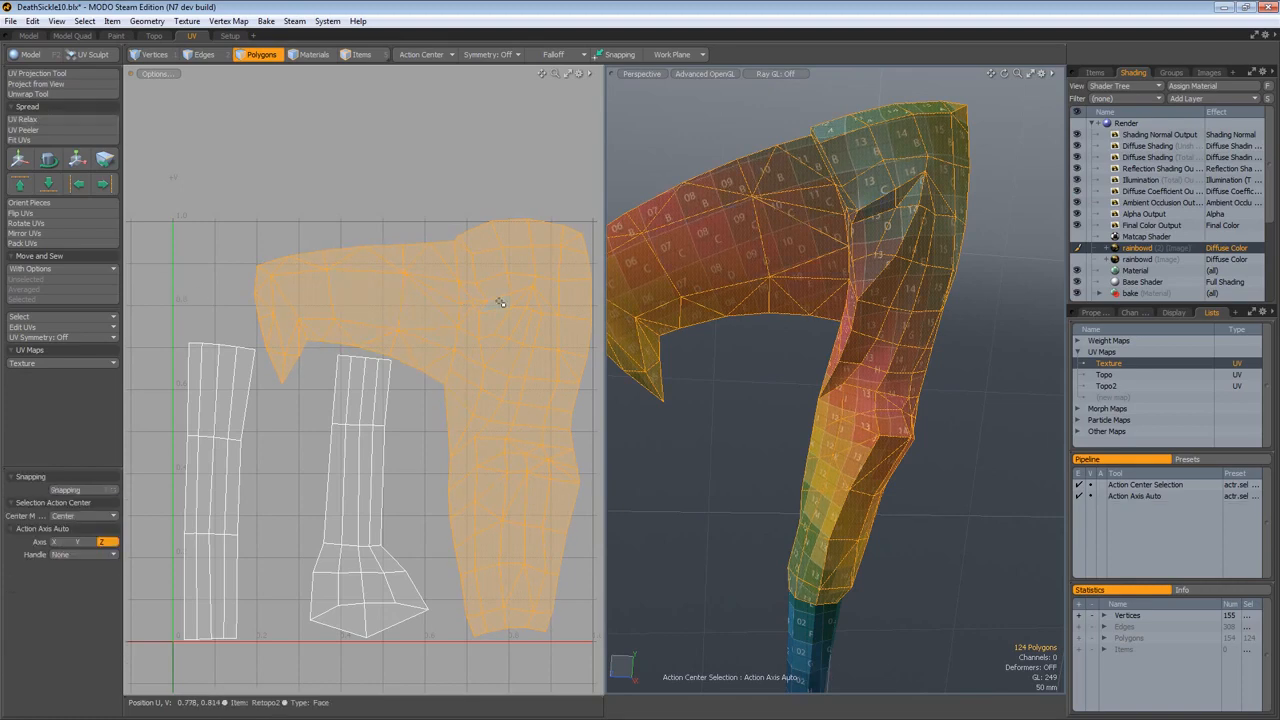
Step: Select the flared handle island and move it slightly toward lower U, away from the blade island's shaft section
left_click(337, 465)
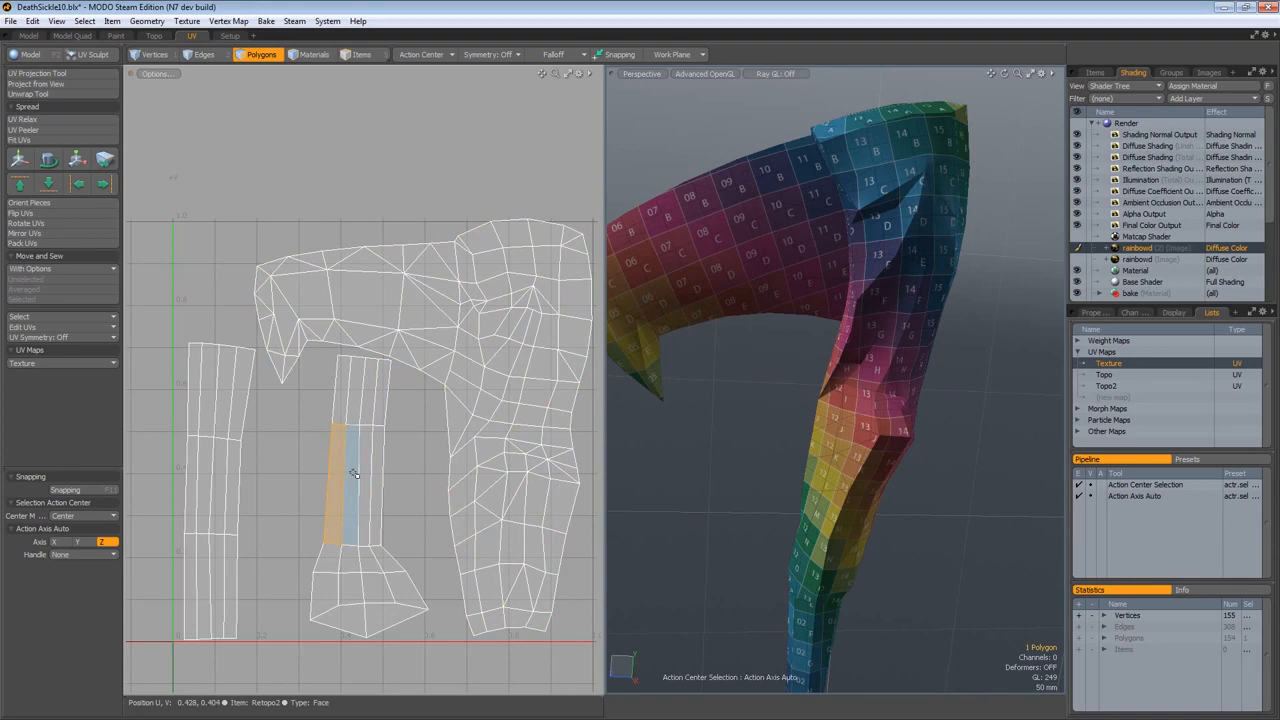
double_click(354, 472)
key("y")
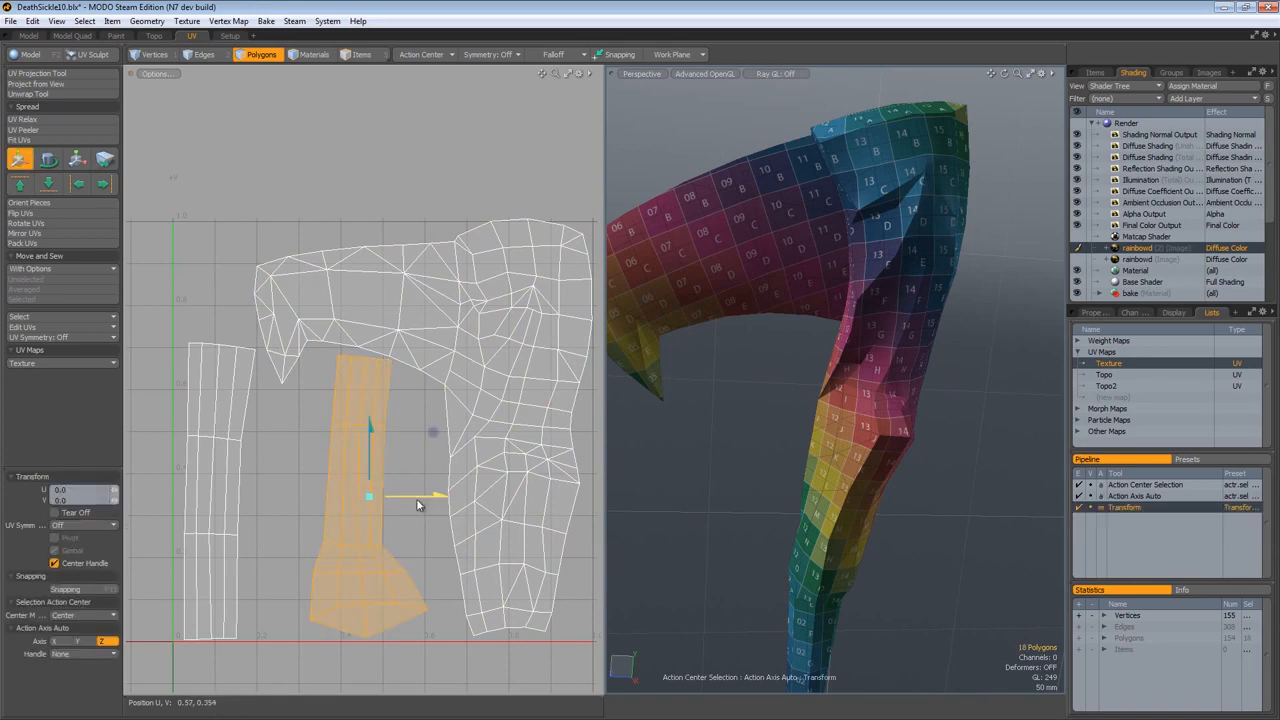
left_click_drag(425, 503, 409, 501)
key("space")
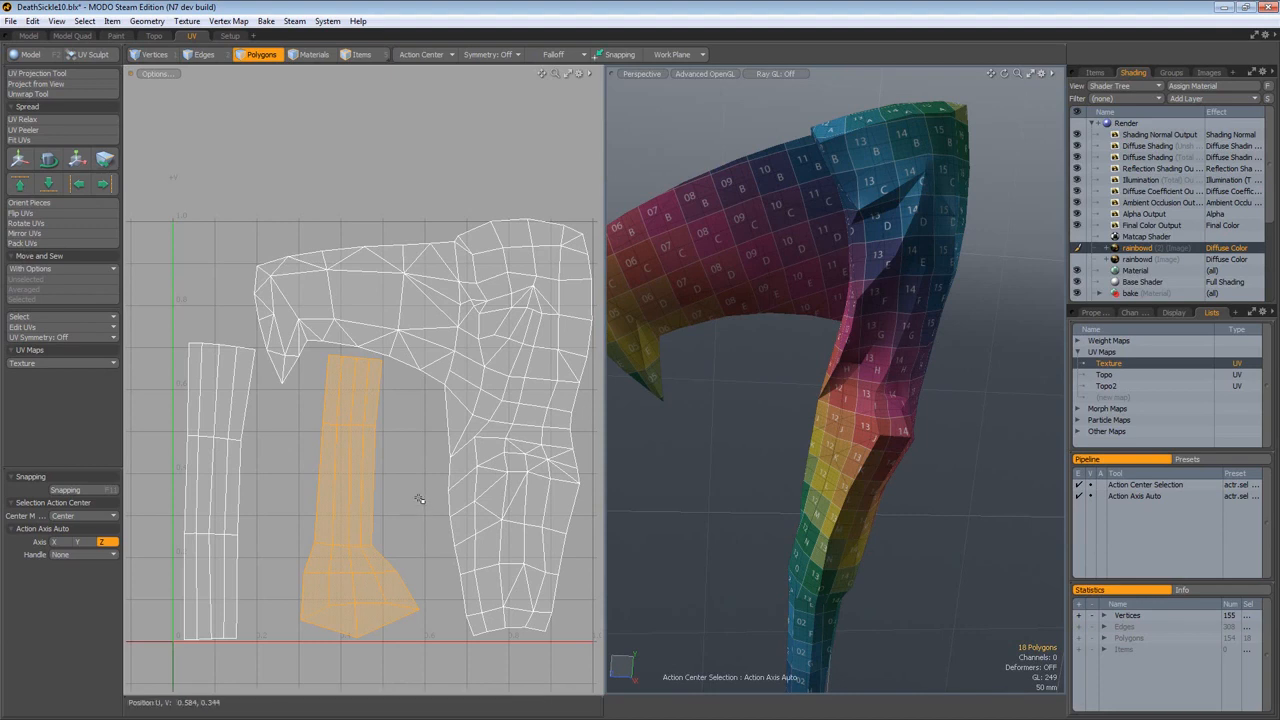
Step: Compare the Topo2 and Texture UV maps and switch to the Topo map
left_click(1112, 386)
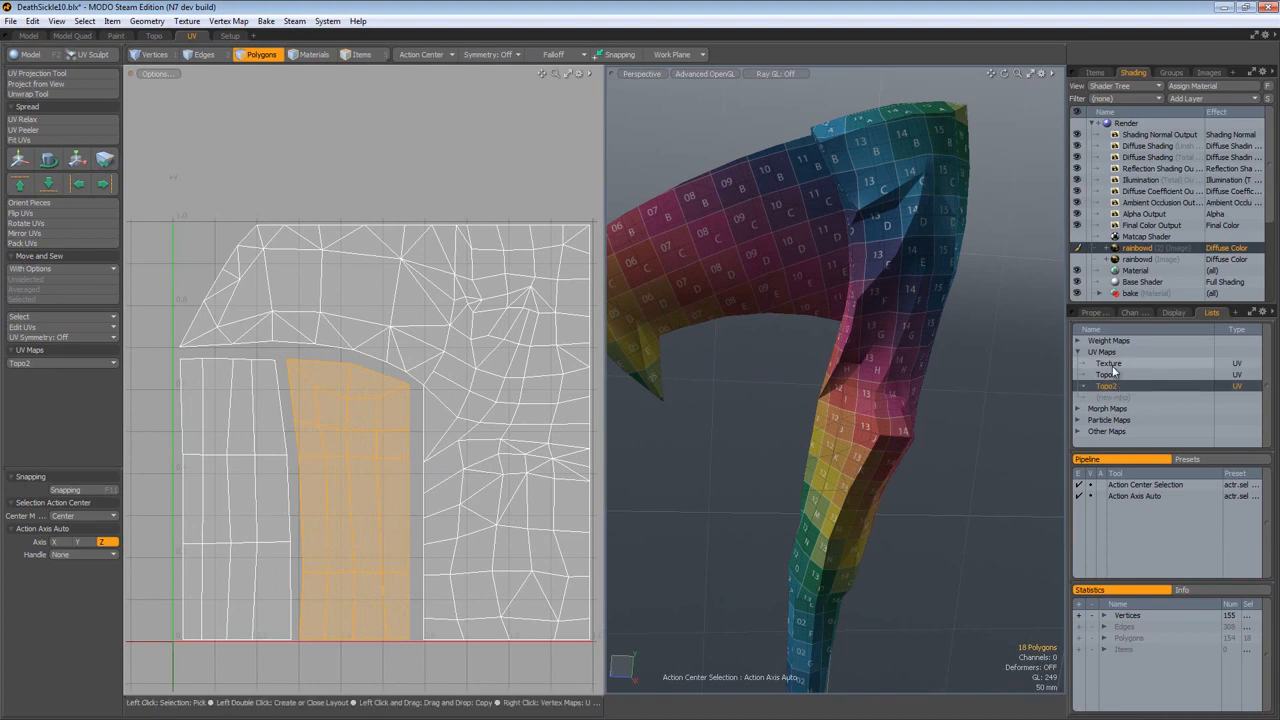
left_click(1112, 366)
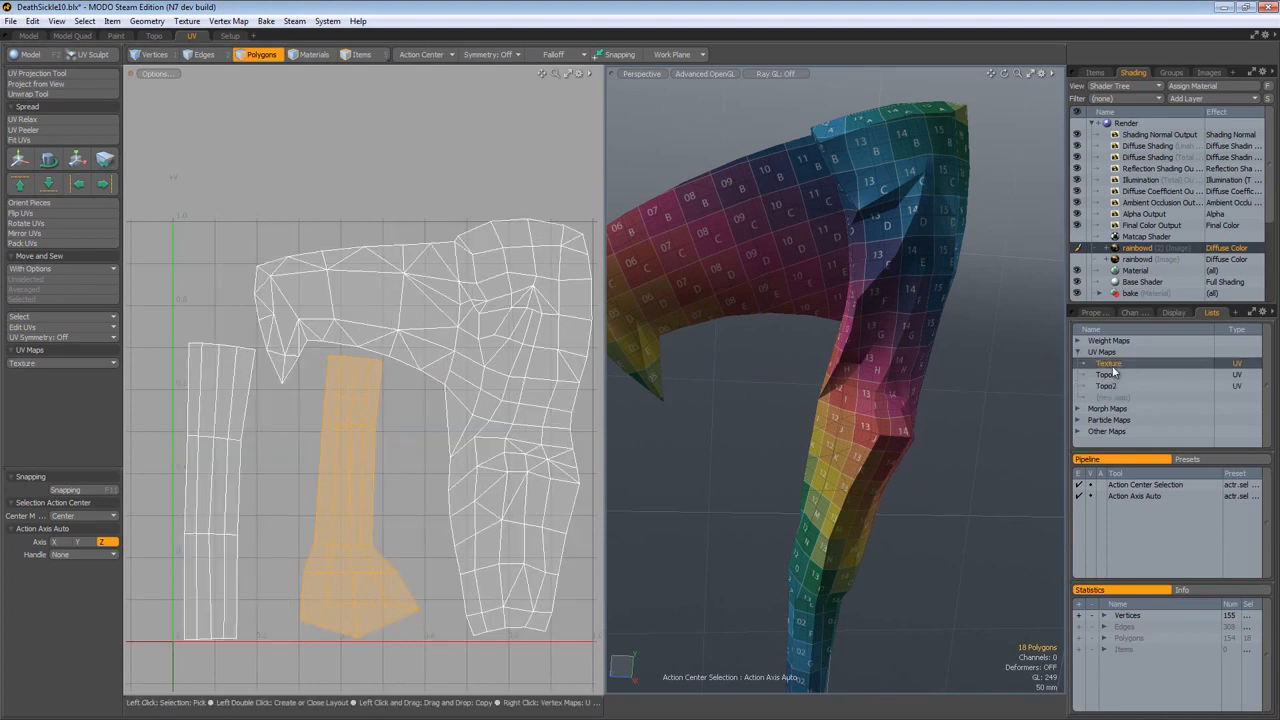
left_click(1110, 375)
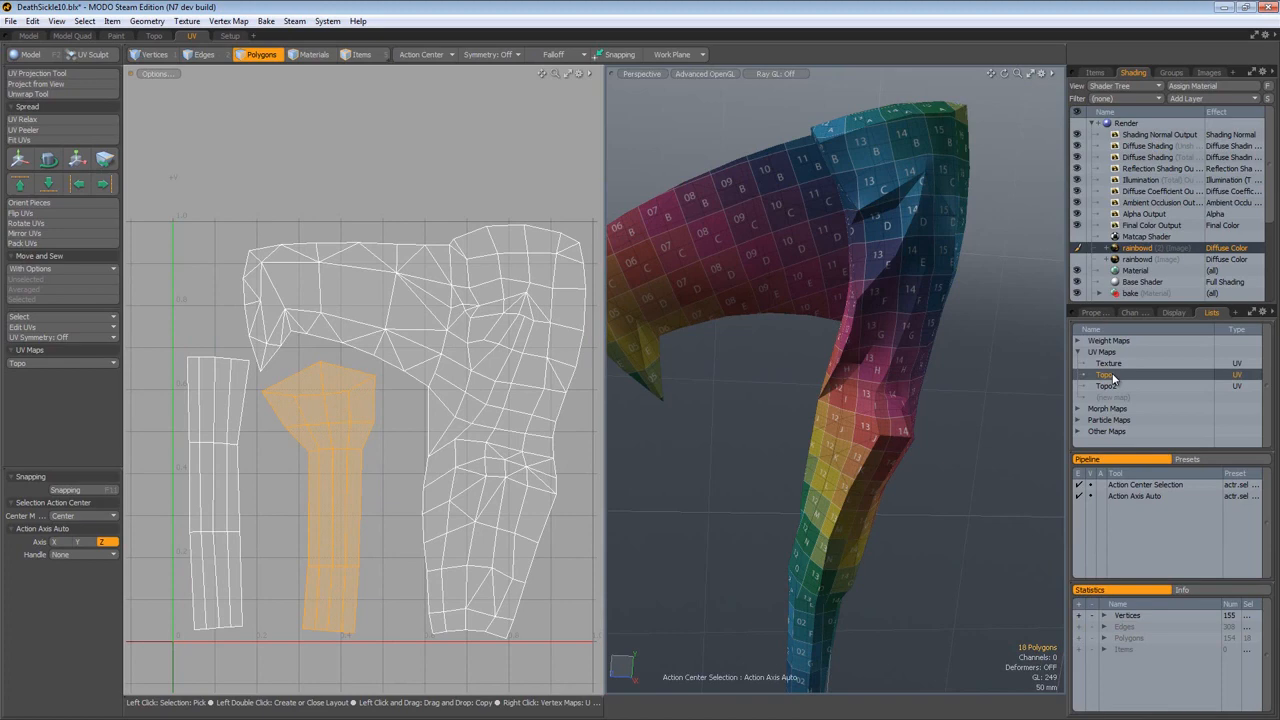
Step: Clear the existing polygon and edge selections and select the lowest edge of the shaft section's outer border on the Topo map
left_click_drag(526, 392, 461, 375, "alt")
key("space")
key("space")
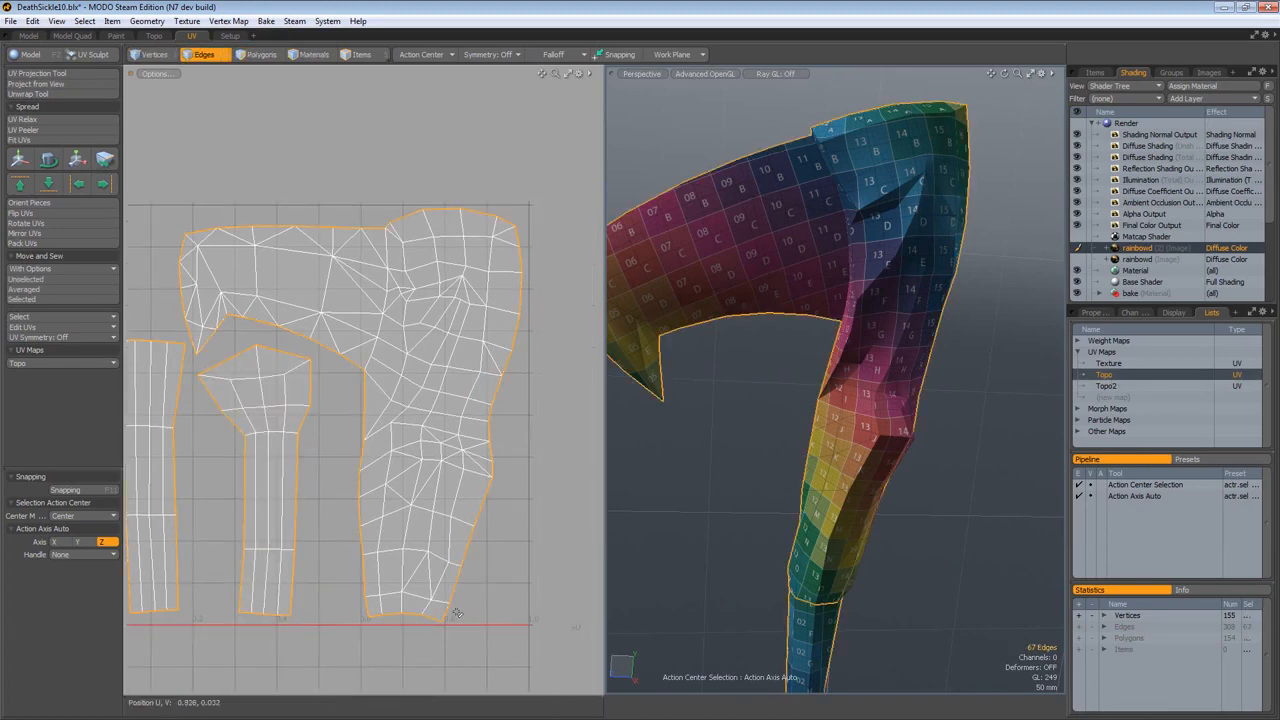
key("space")
left_click(439, 610)
key("space")
key("space")
left_click(447, 612)
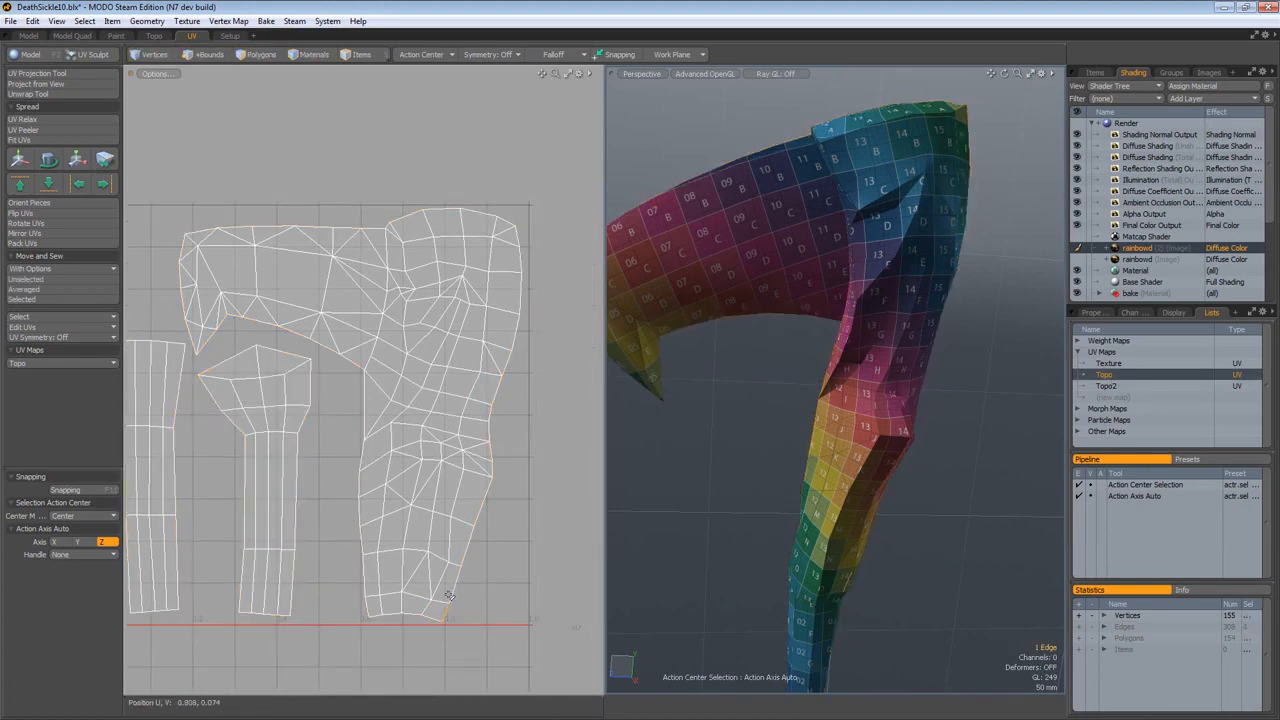
Step: Extend the edge selection up the blade island's outer border to its upper corner and align it vertically at the maximum U
key("Up")
scroll(449, 597, "down", 3)
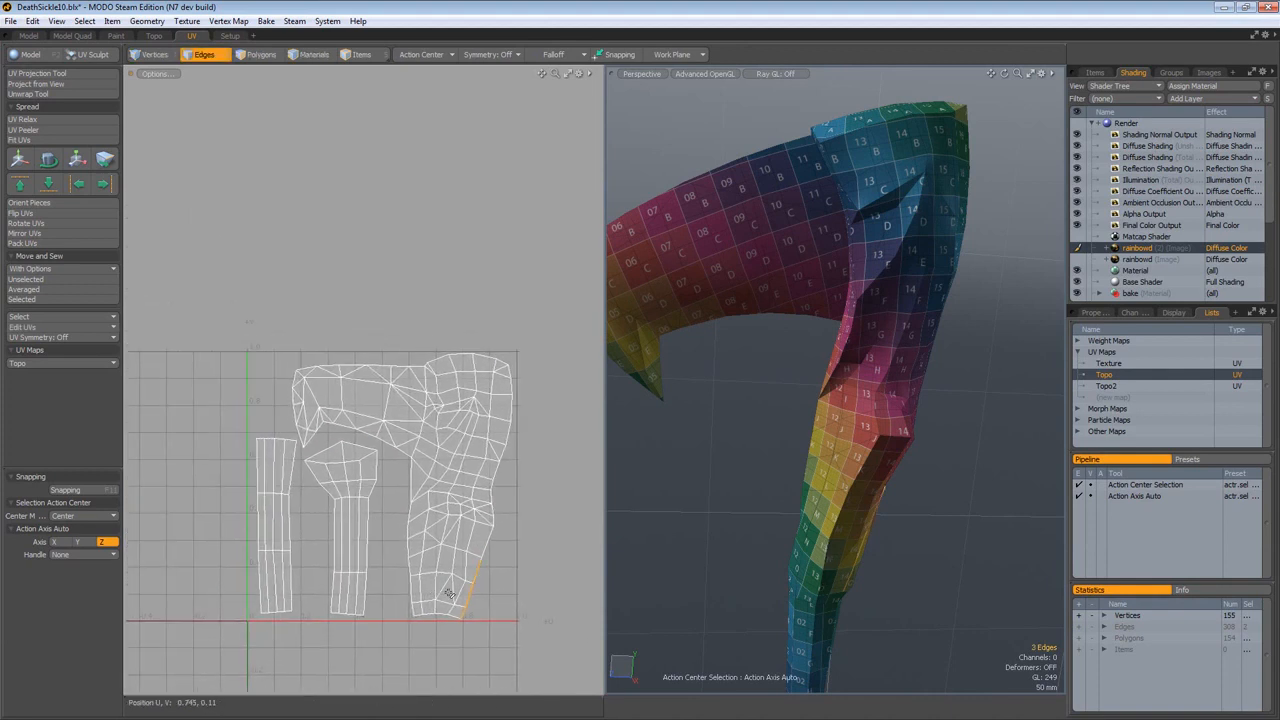
key("Up")
key("Up")
key("Up")
key("Up")
key("Up")
key("Up")
key("Up")
key("Up")
key("Up")
key("Up")
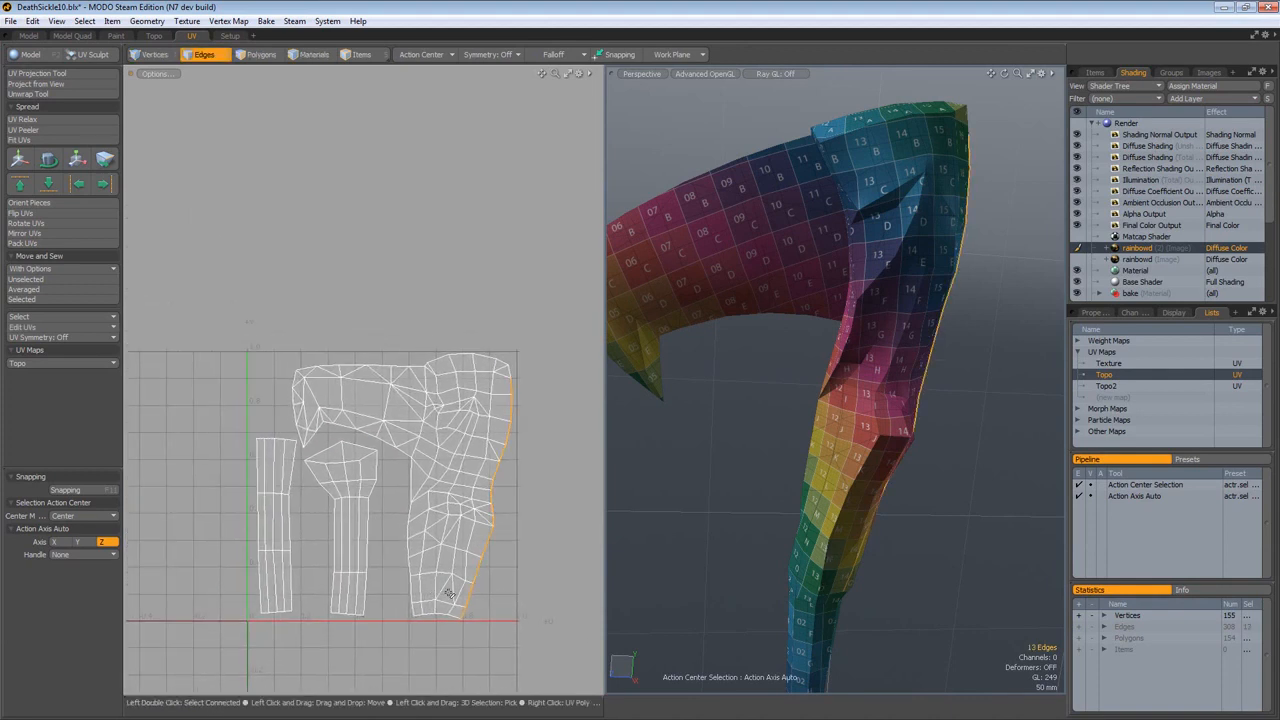
key("Up")
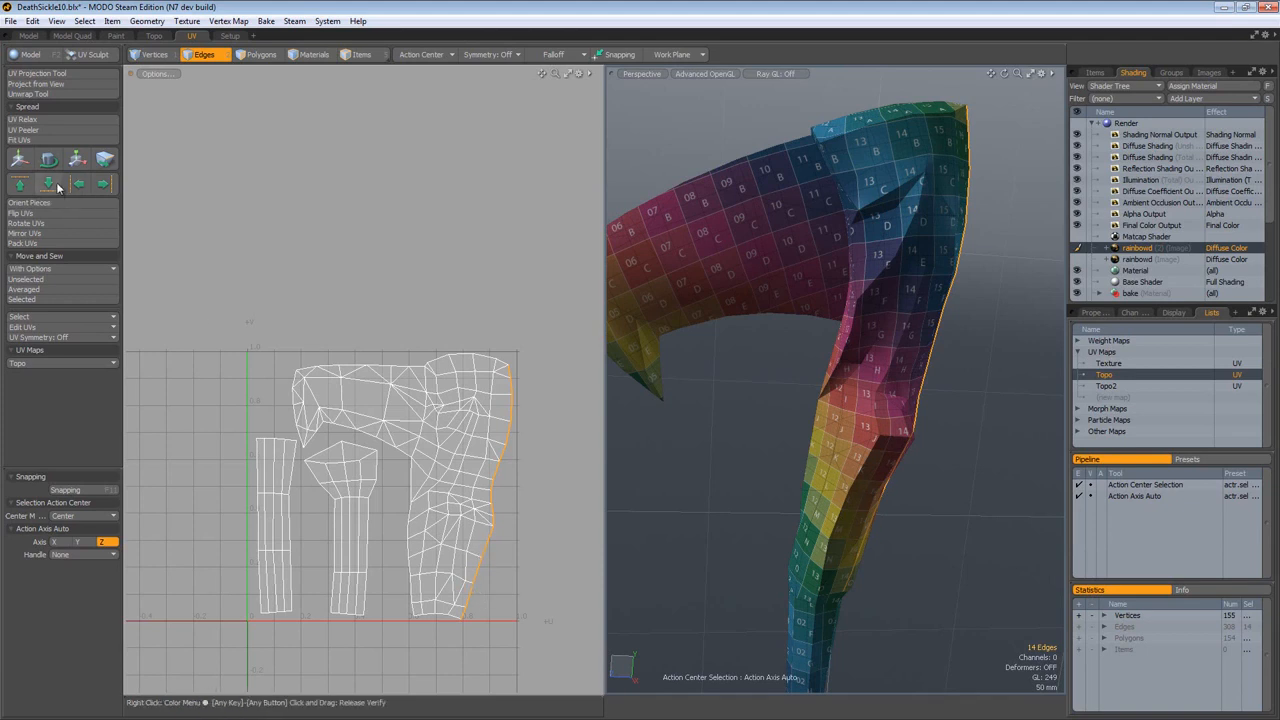
left_click(112, 184)
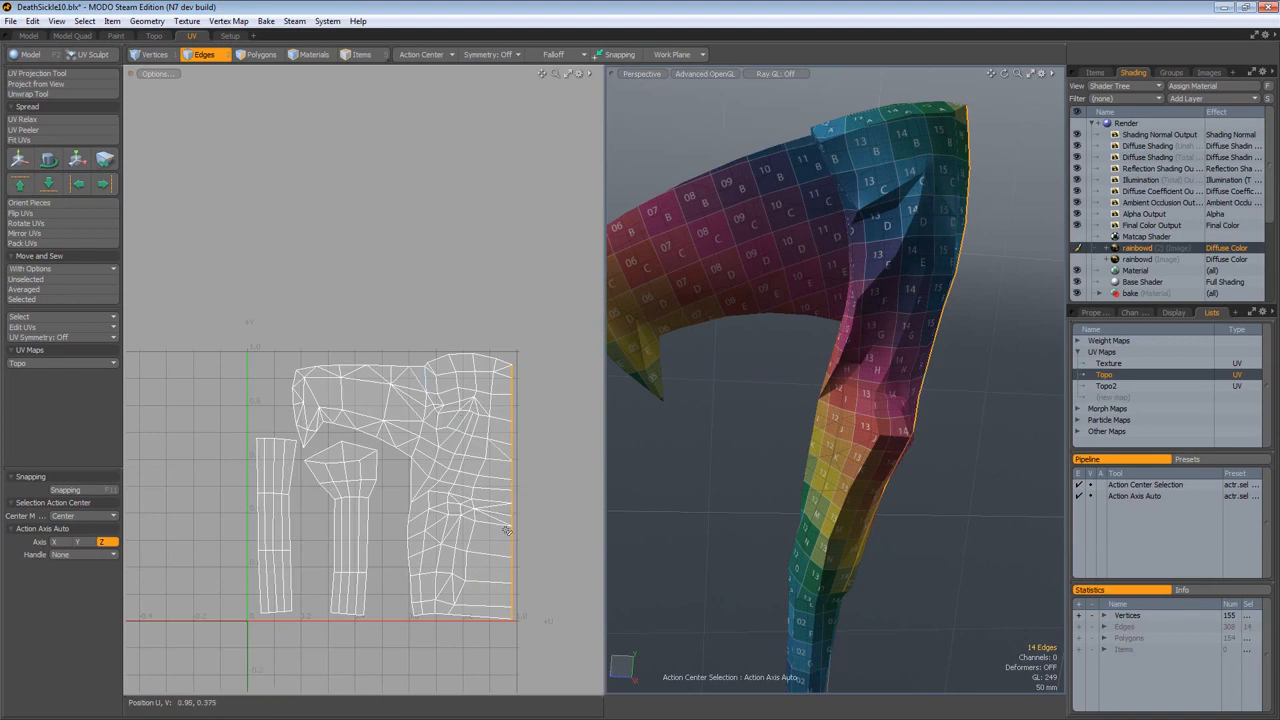
Step: Select the blade island's entire upper border edge run on the Topo map and align it horizontally at the maximum V
left_click(305, 369)
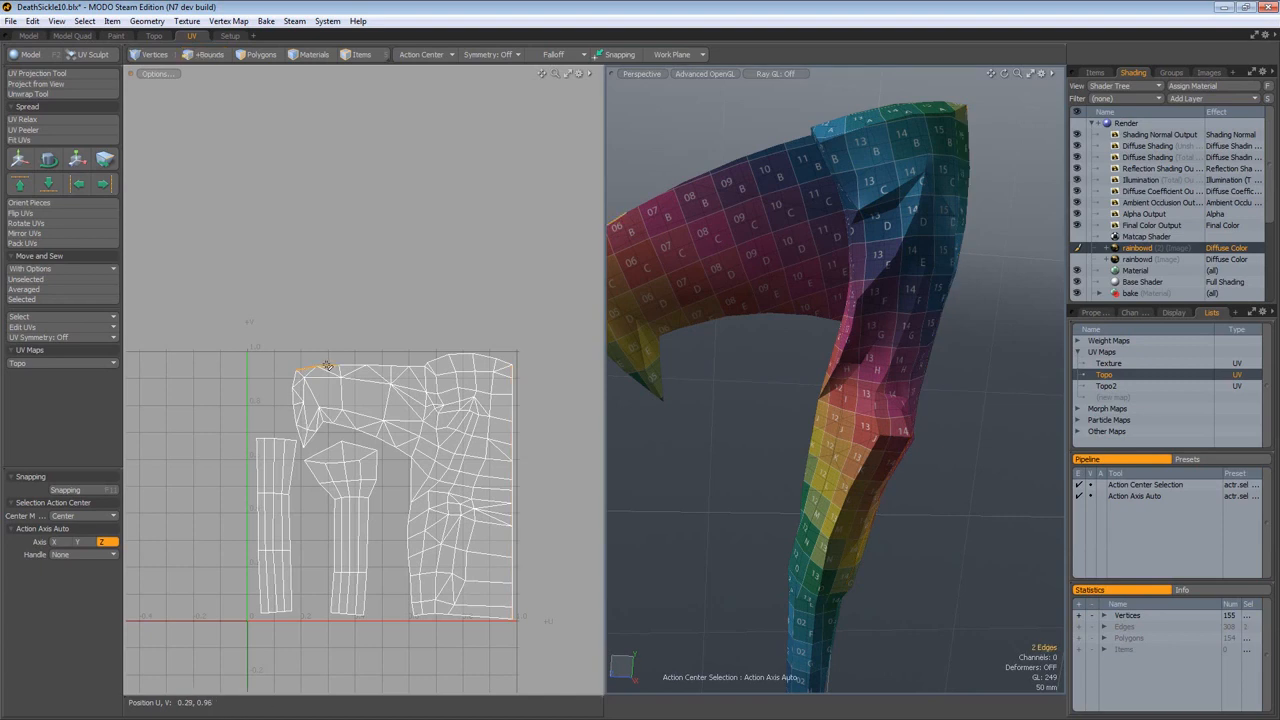
key("Up")
key("Up")
key("Up")
key("Up")
key("Up")
key("Up")
key("Up")
key("Up")
key("Up")
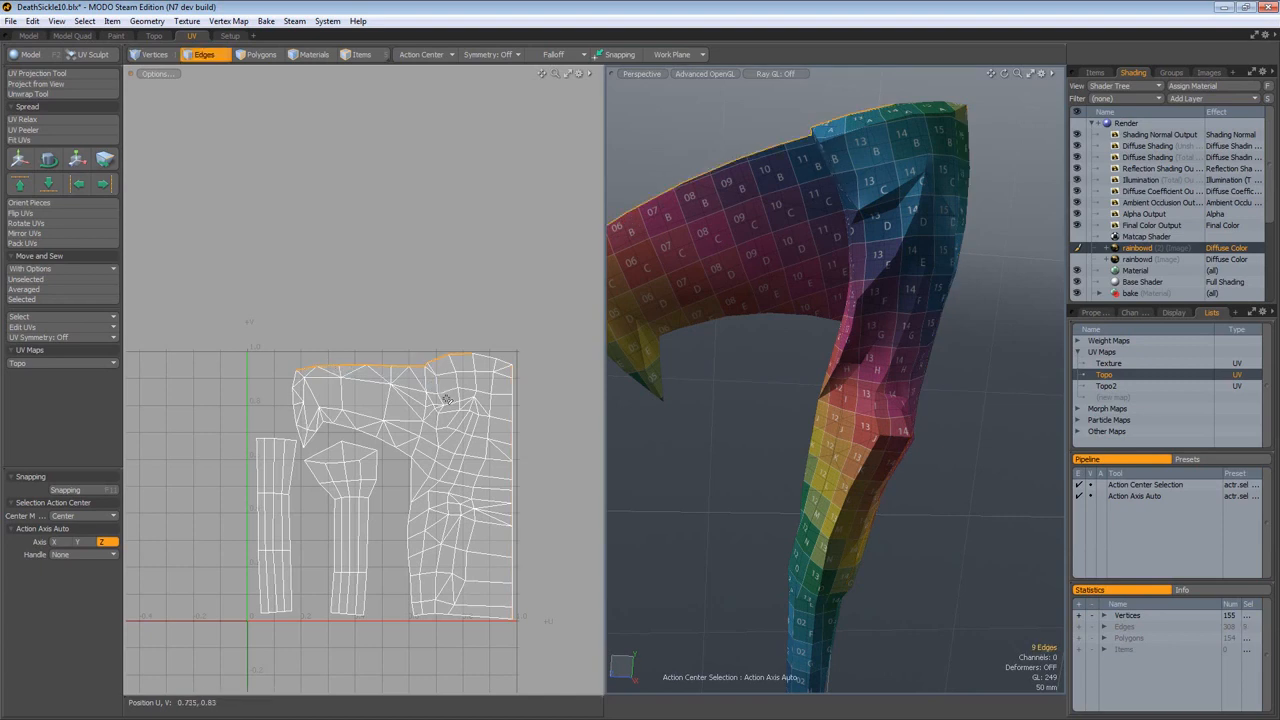
left_click(17, 187)
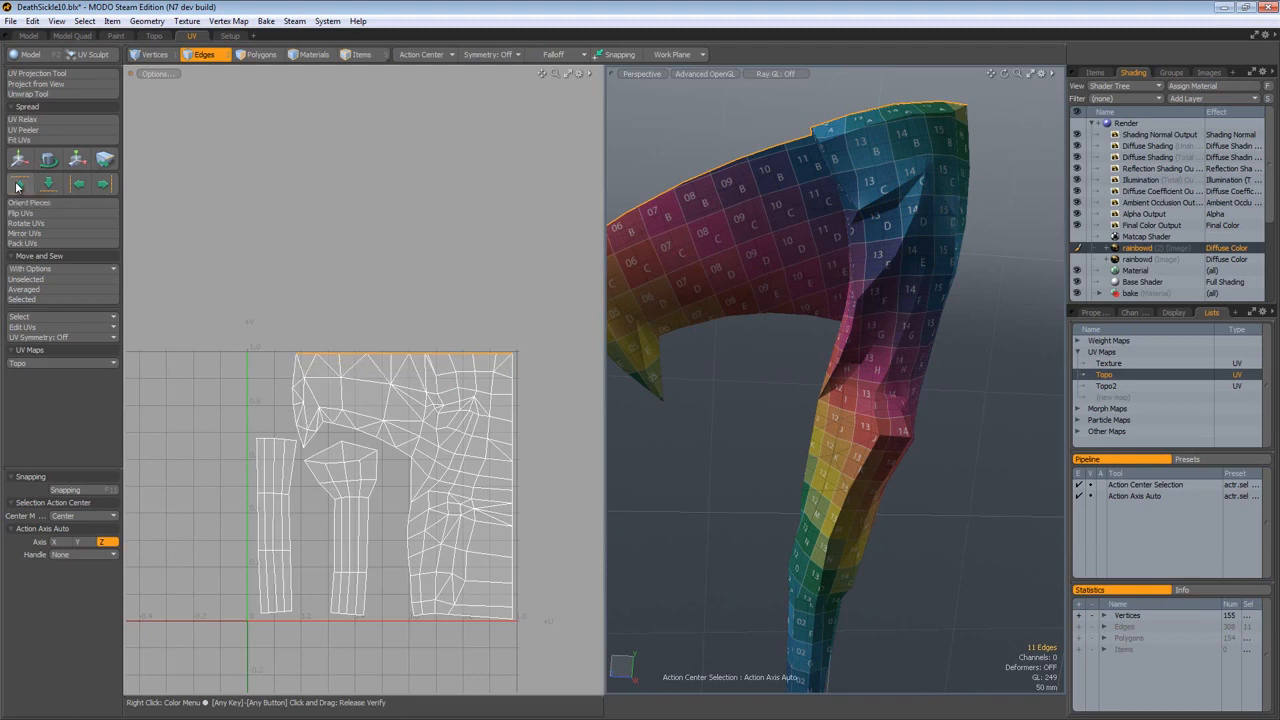
Step: Select the whole blade island and relax its UVs in Adaptive mode with Lock Boundary enabled for 109 iterations, then clear the selection
key("3")
key("1")
key("3")
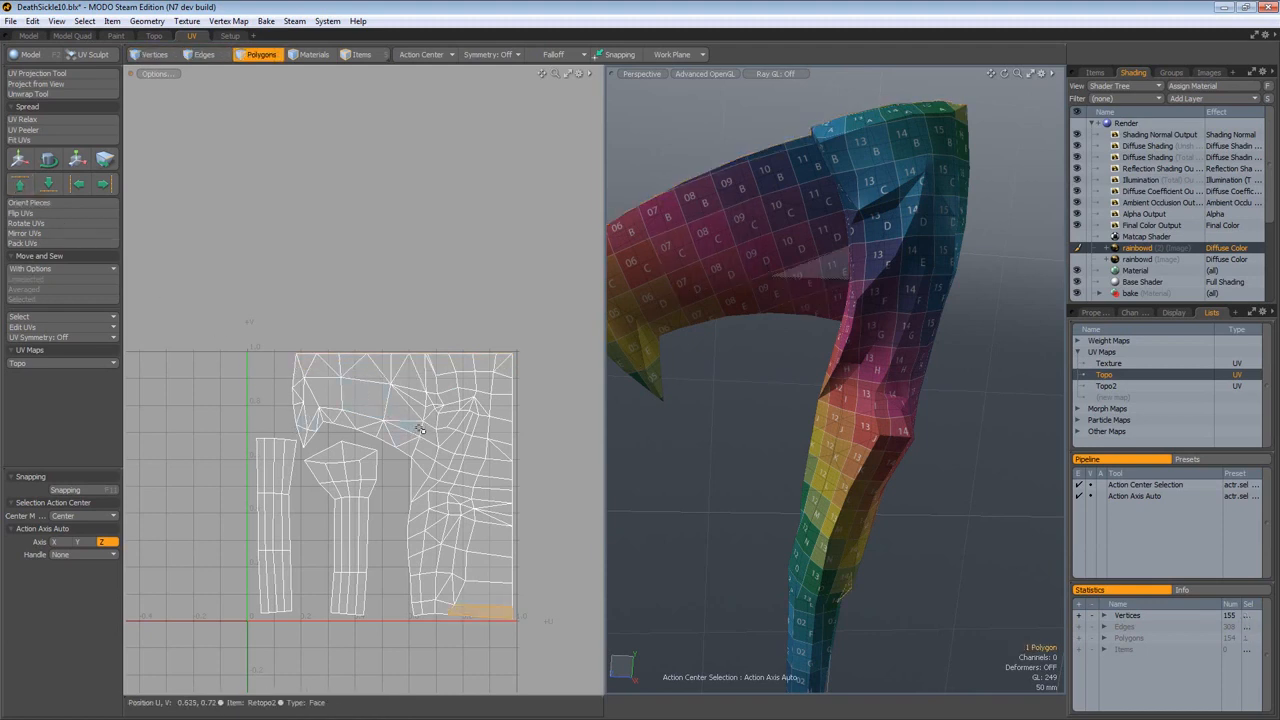
left_click_drag(421, 431, 438, 455)
double_click(437, 454)
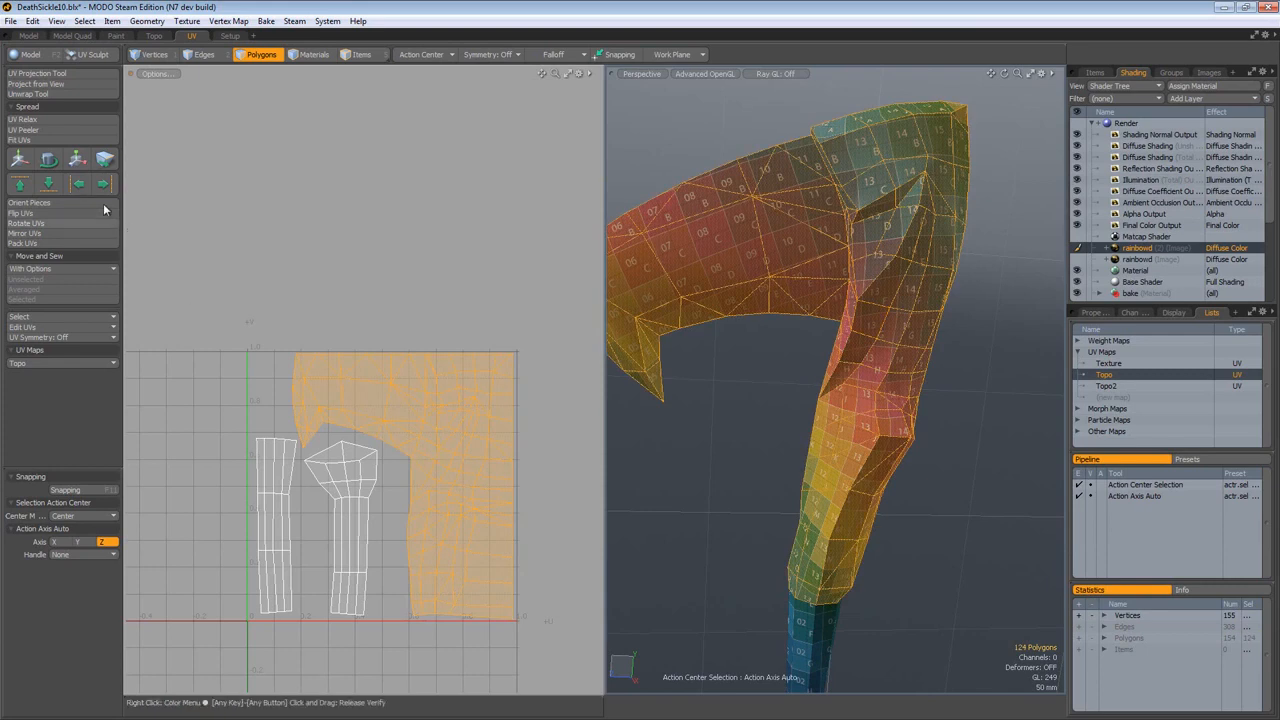
left_click(30, 120)
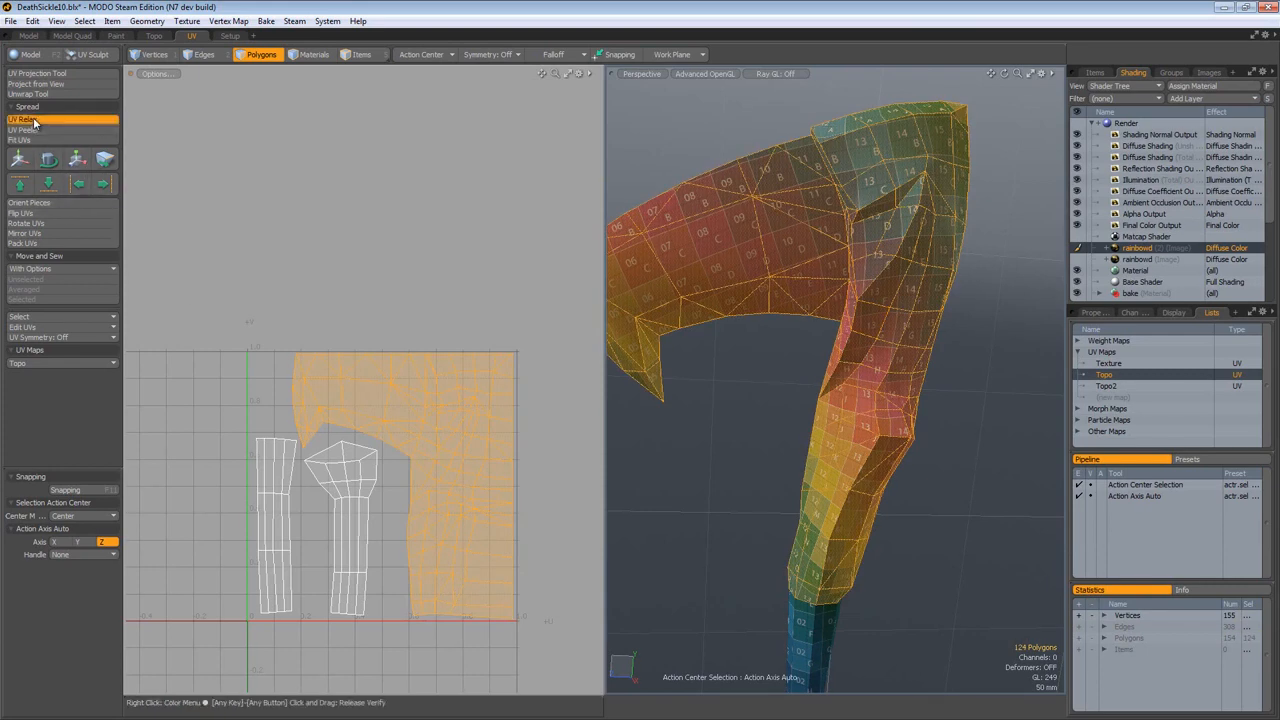
left_click(55, 540)
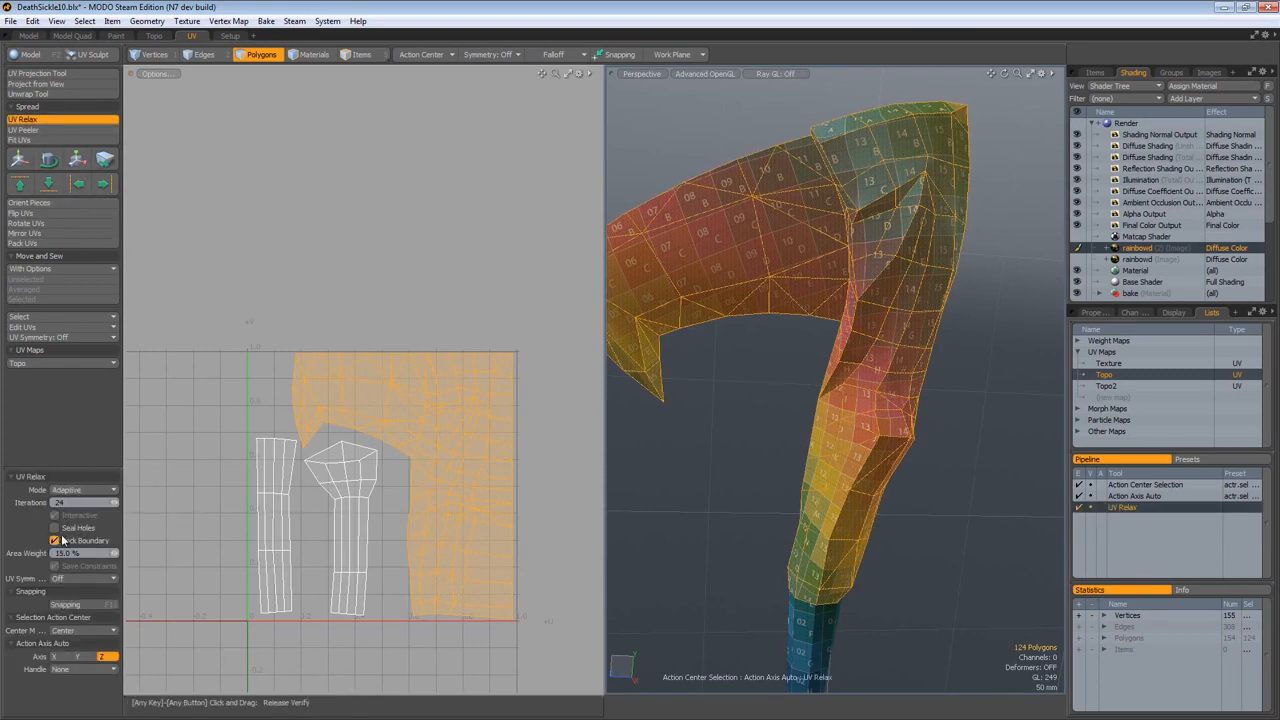
left_click_drag(740, 300, 700, 292, "alt")
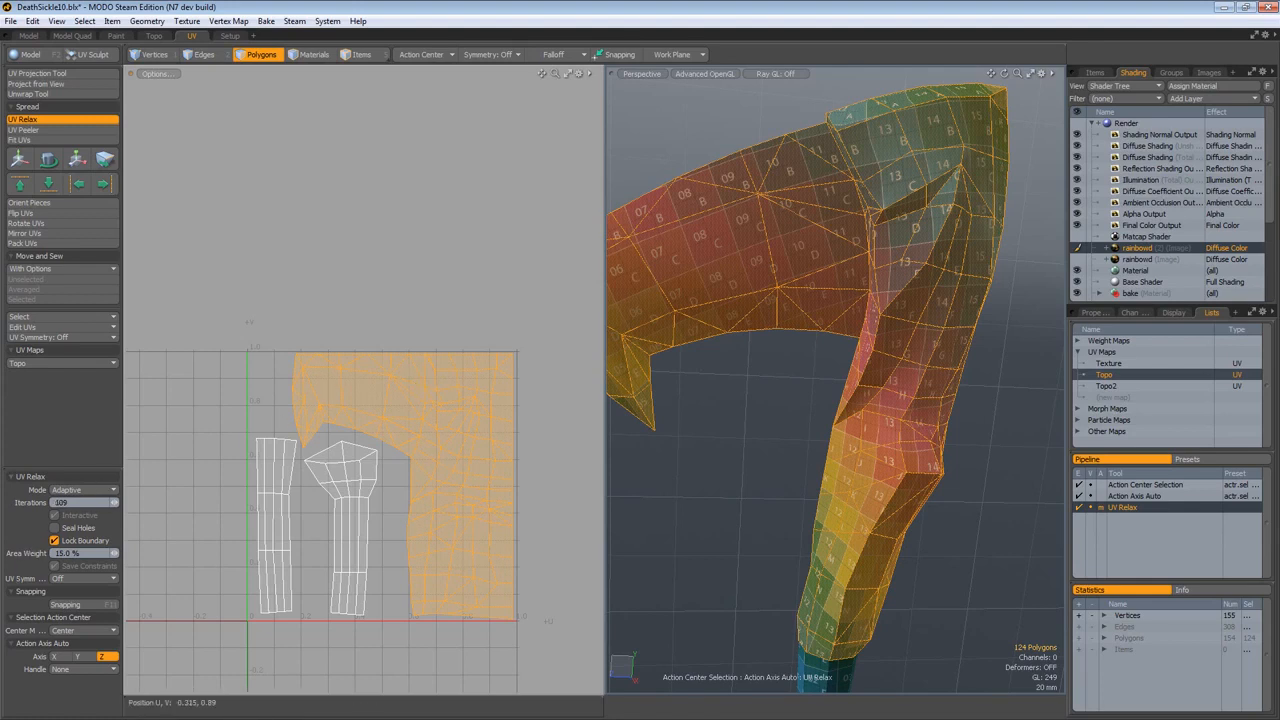
key("q")
key("ctrl+z")
key("q")
left_click(716, 457)
Step: Switch to the Topo2 map and examine how the checker texture lies along the full sickle model
left_click_drag(837, 394, 700, 354, "alt")
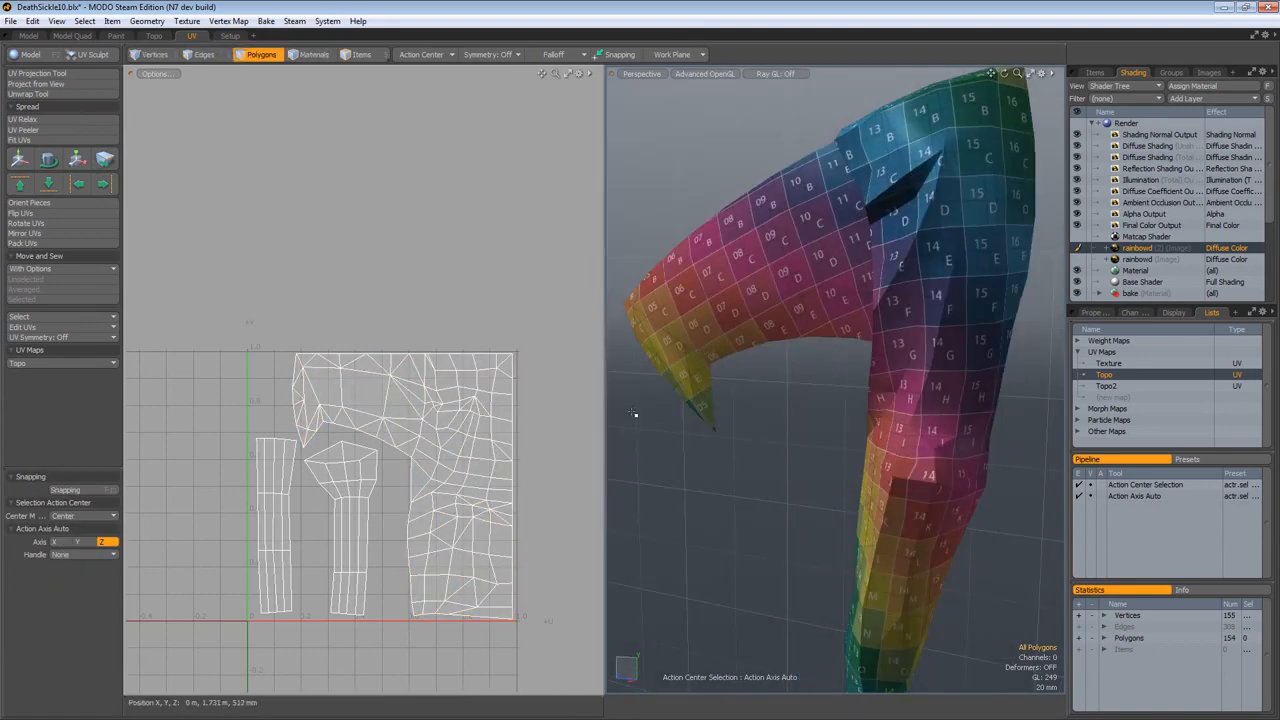
left_click(1106, 386)
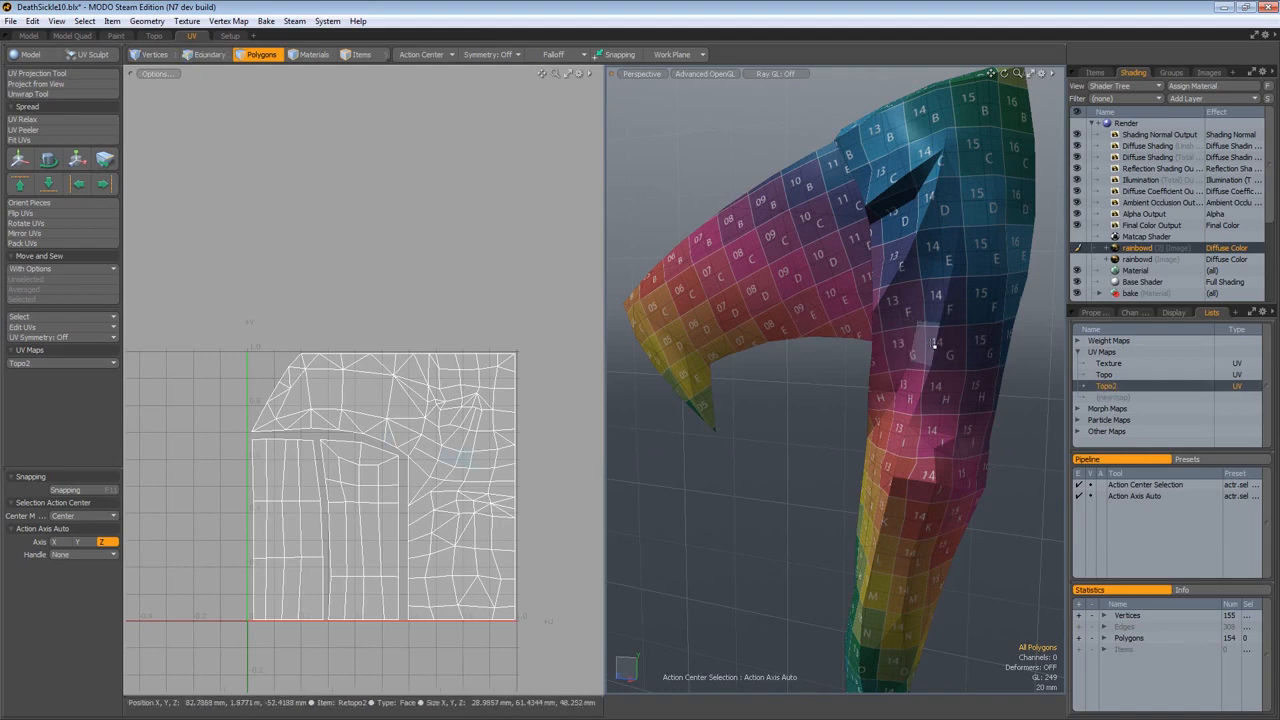
left_click_drag(925, 340, 774, 224, "ctrl+alt")
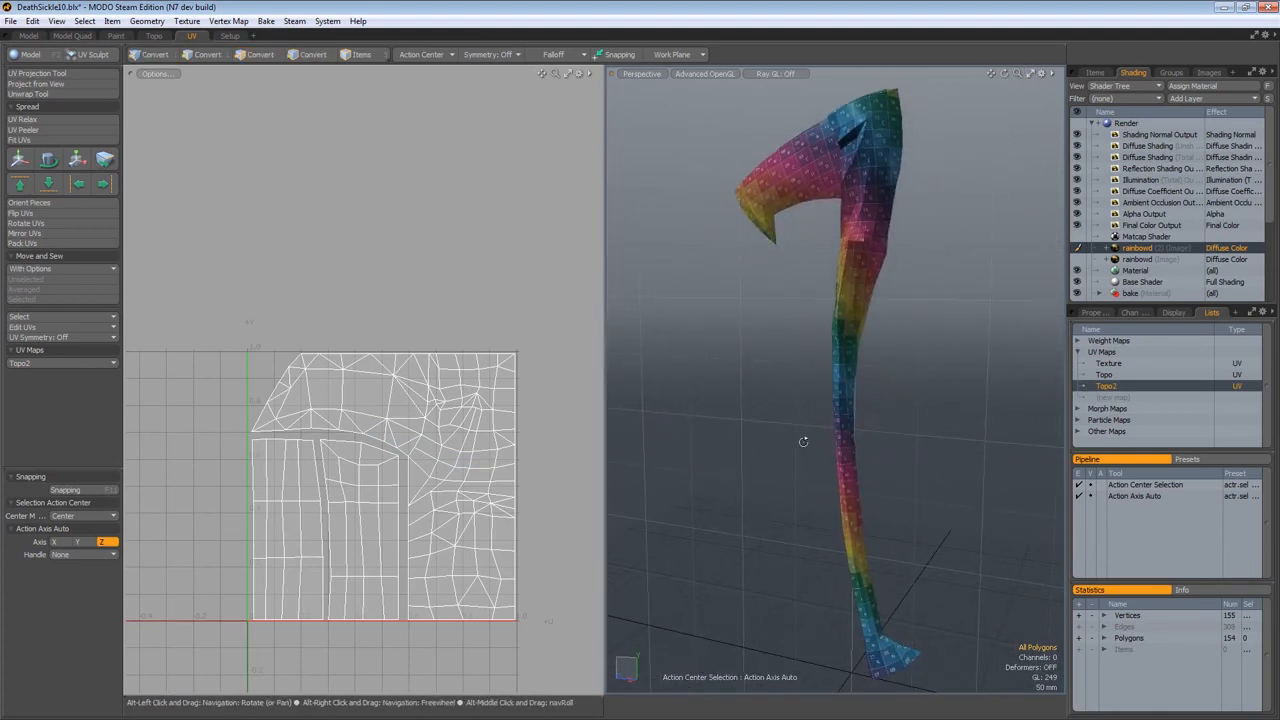
left_click_drag(804, 442, 903, 469, "alt")
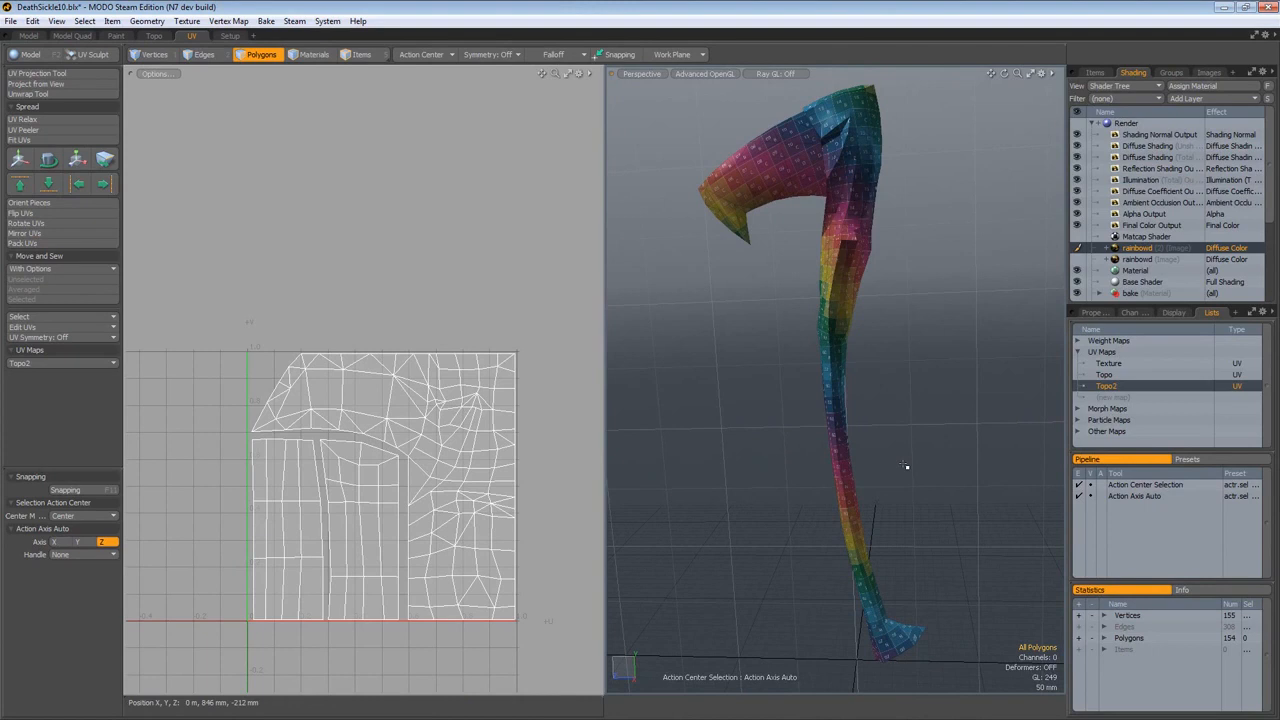